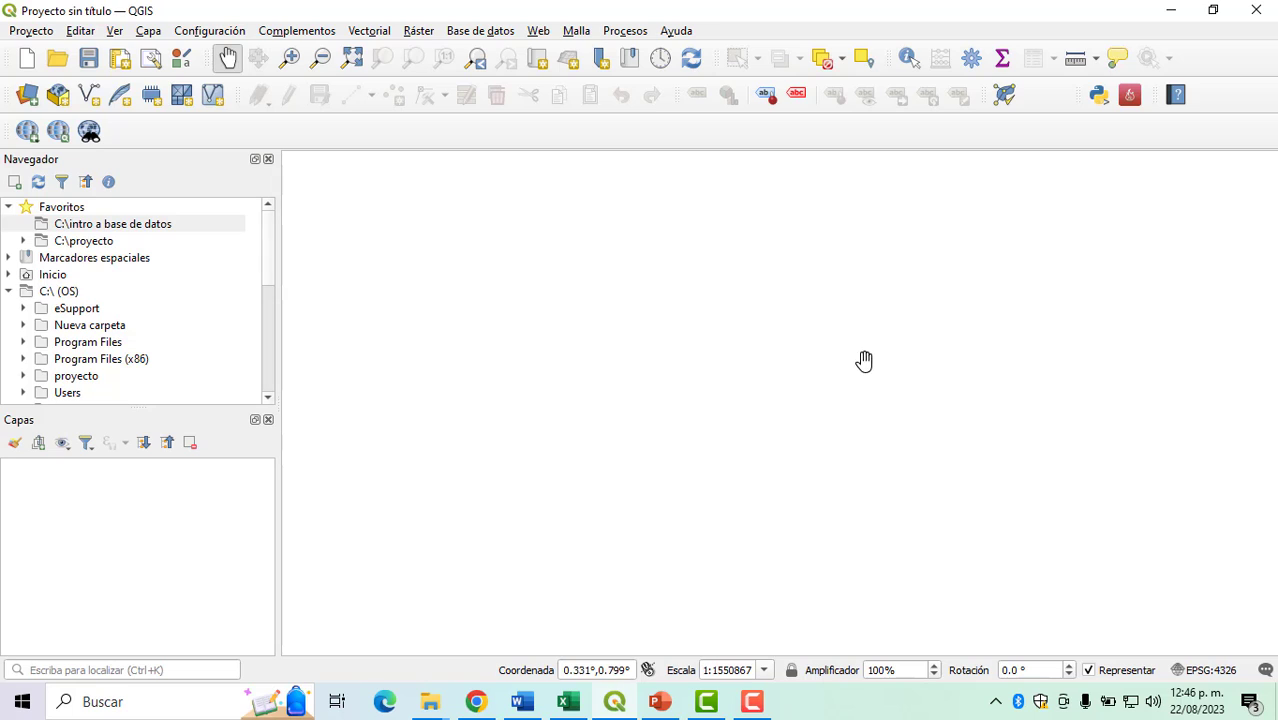
Step: Expand the GeoPackage in the C:\proyecto favourite down to the field list of tabla de lineas
{"action": "left_click", "coordinate": [90, 243]}
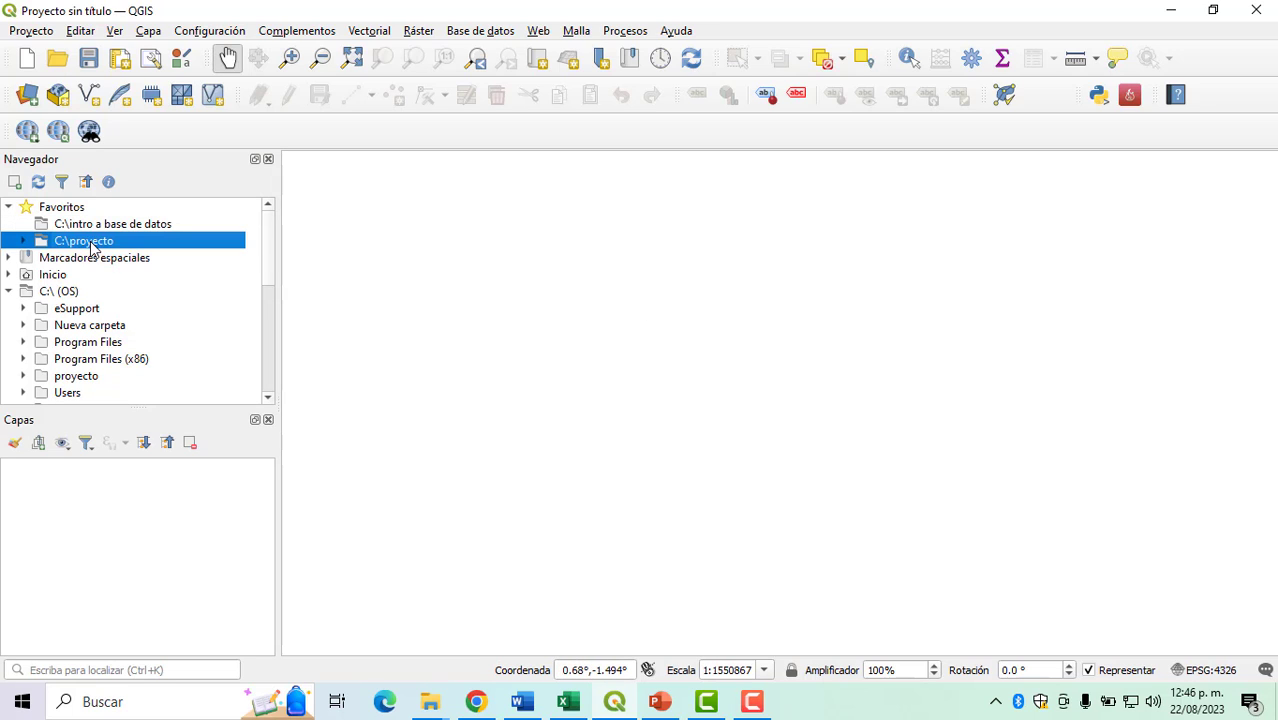
{"action": "left_click", "coordinate": [24, 241]}
{"action": "left_click", "coordinate": [67, 259]}
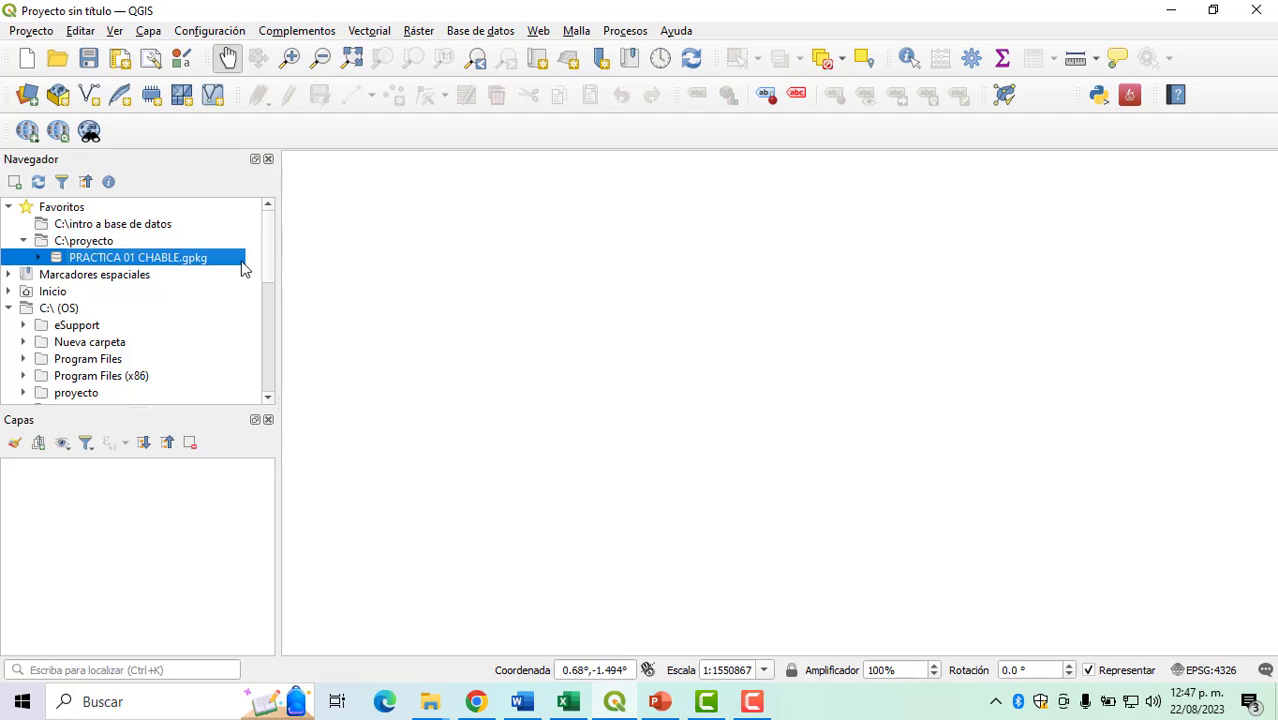
{"action": "left_click", "coordinate": [39, 258]}
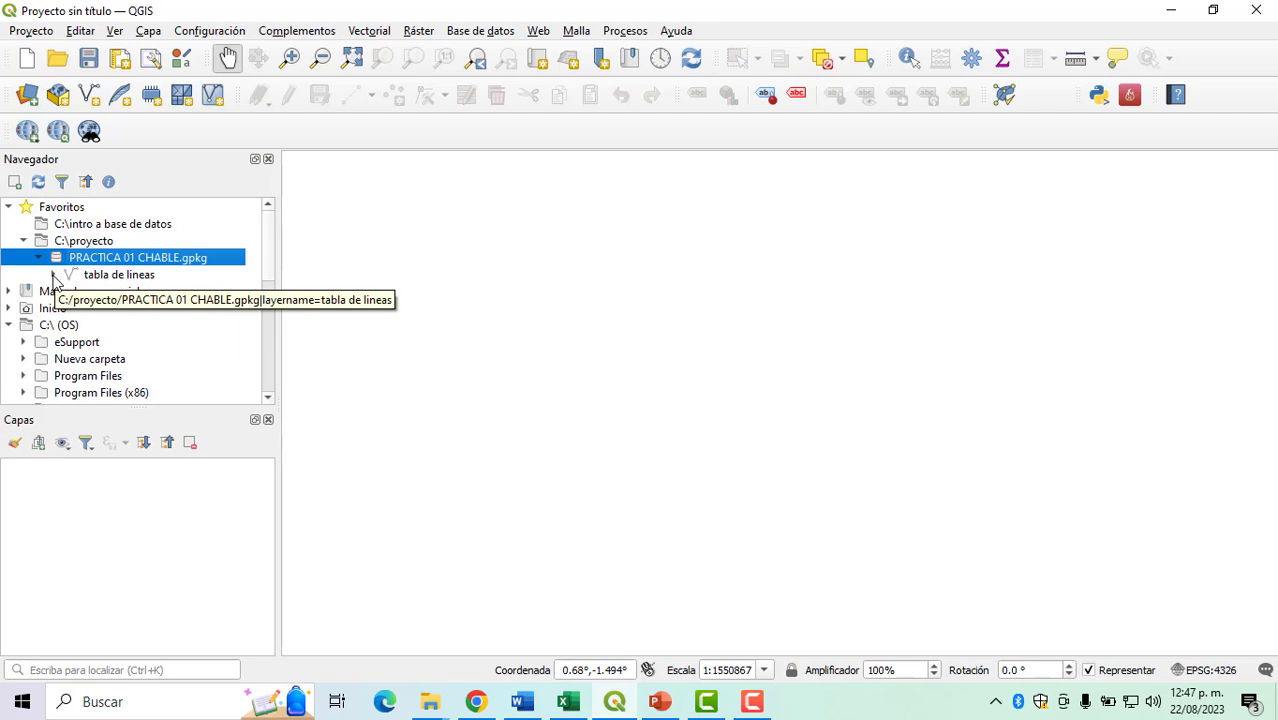
{"action": "left_click", "coordinate": [53, 276]}
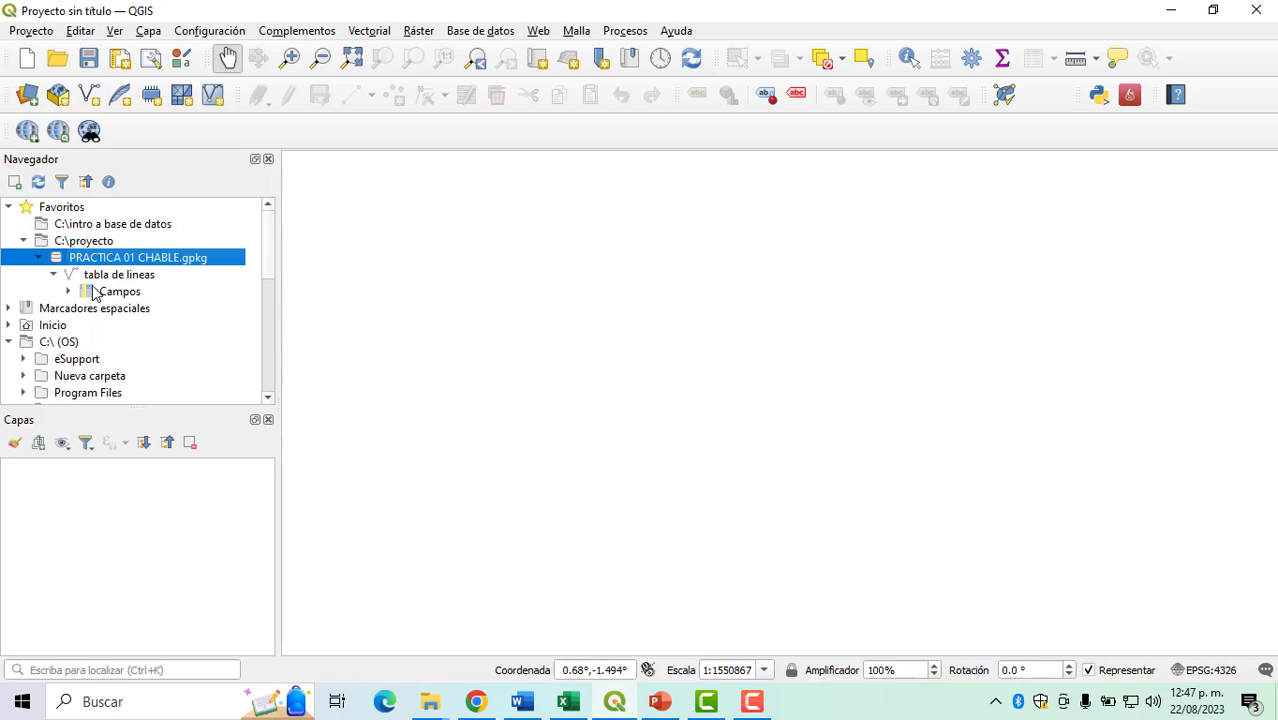
{"action": "left_click", "coordinate": [110, 281]}
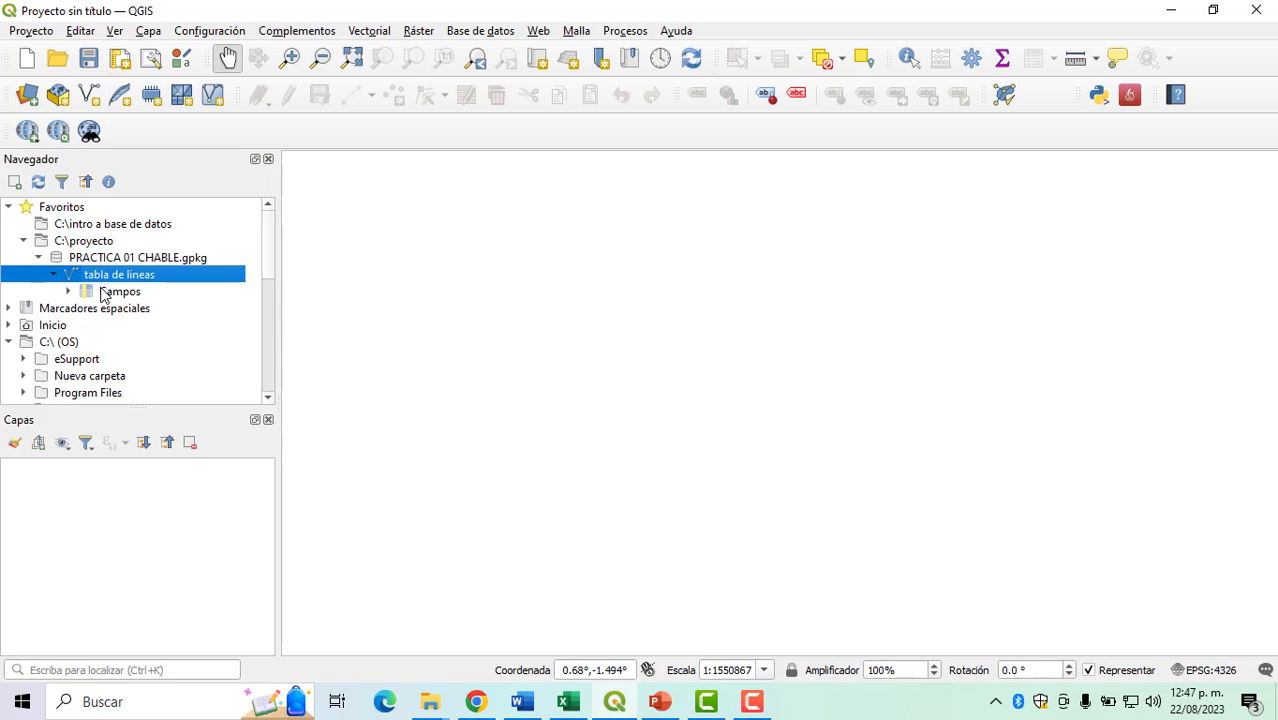
{"action": "left_click", "coordinate": [68, 291]}
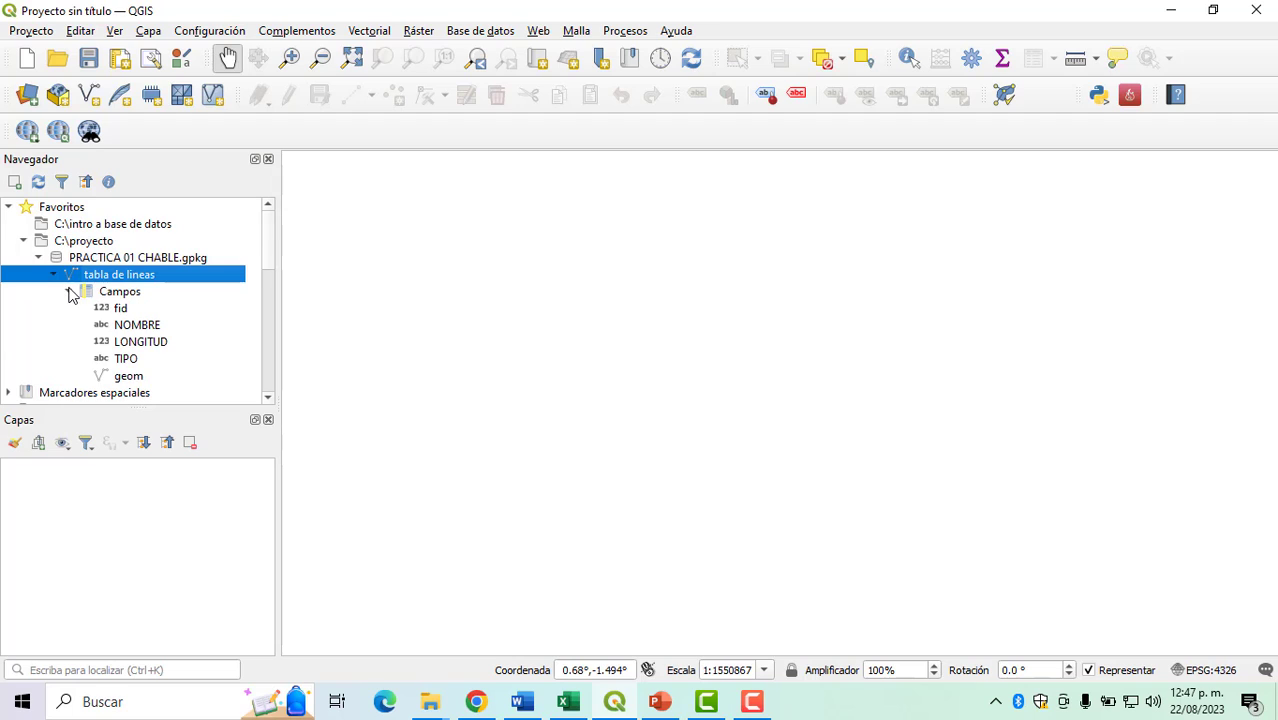
Step: Examine the fid, NOMBRE, LONGITUD, TIPO and geom fields of tabla de lineas and the GeoPackage that contains them
{"action": "left_click", "coordinate": [118, 308]}
{"action": "left_click", "coordinate": [130, 326]}
{"action": "left_click", "coordinate": [141, 343]}
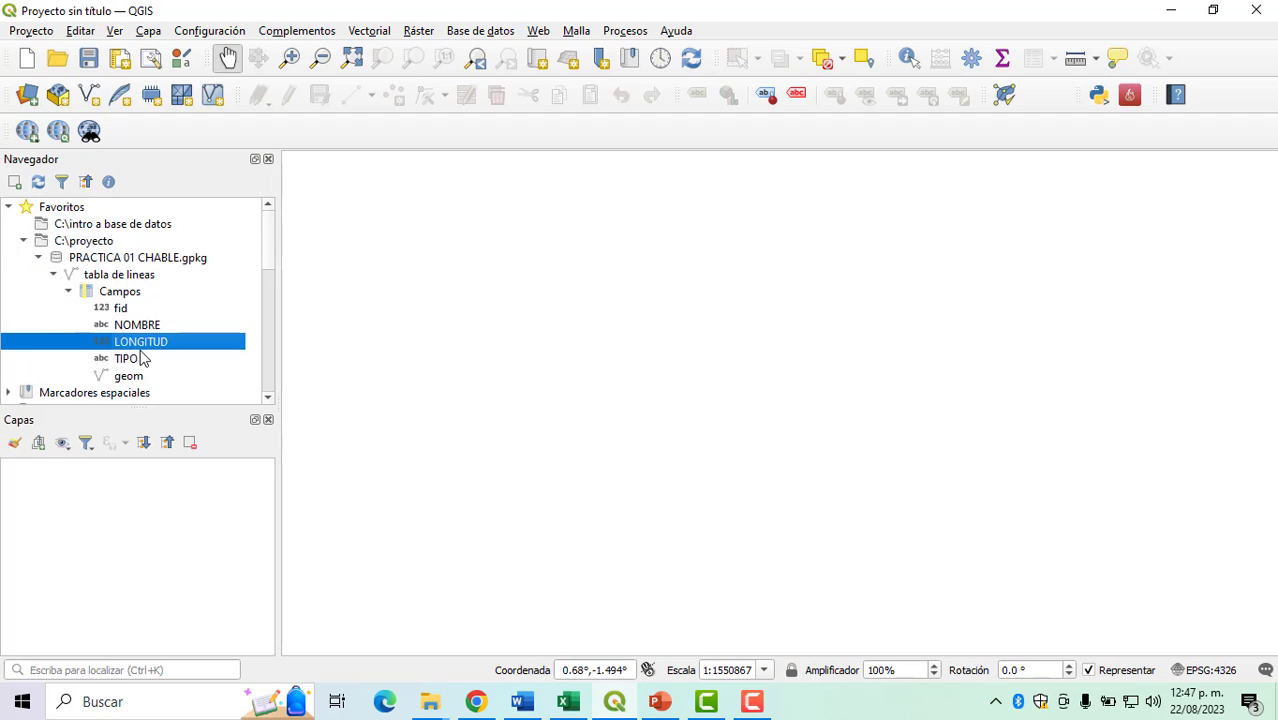
{"action": "left_click", "coordinate": [141, 360]}
{"action": "left_click", "coordinate": [141, 377]}
{"action": "left_click", "coordinate": [125, 290]}
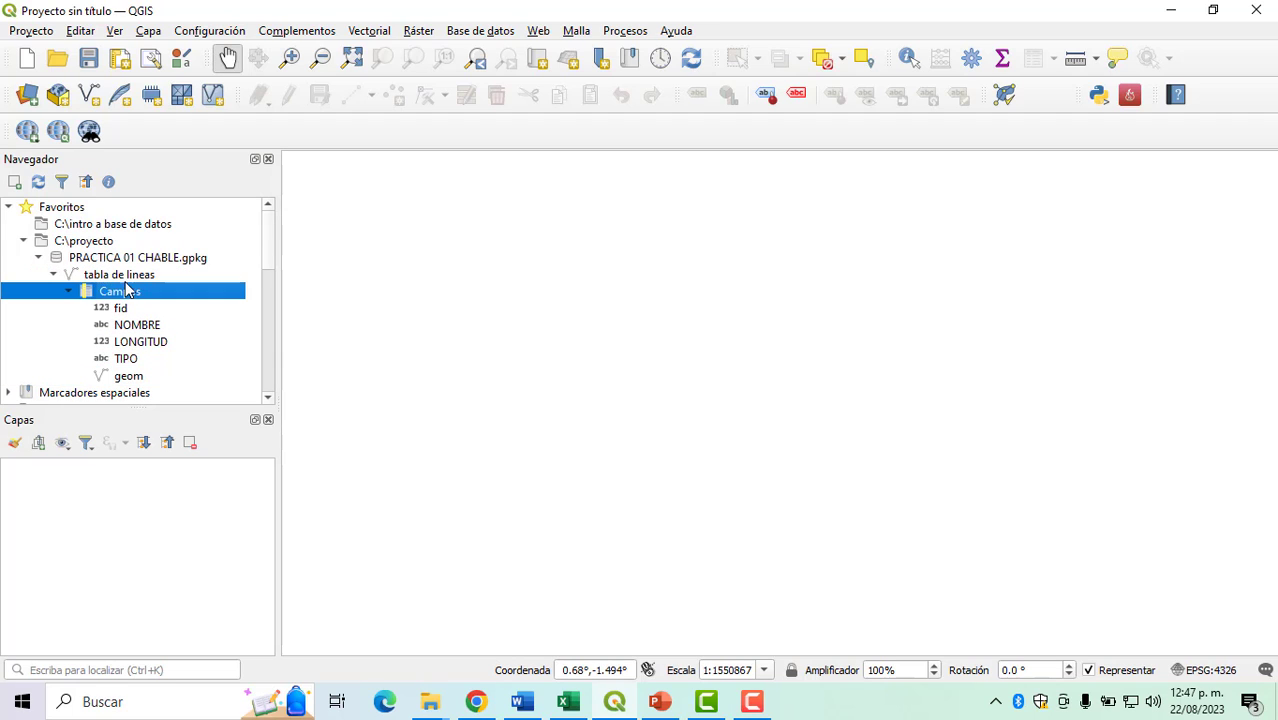
{"action": "left_click", "coordinate": [125, 260]}
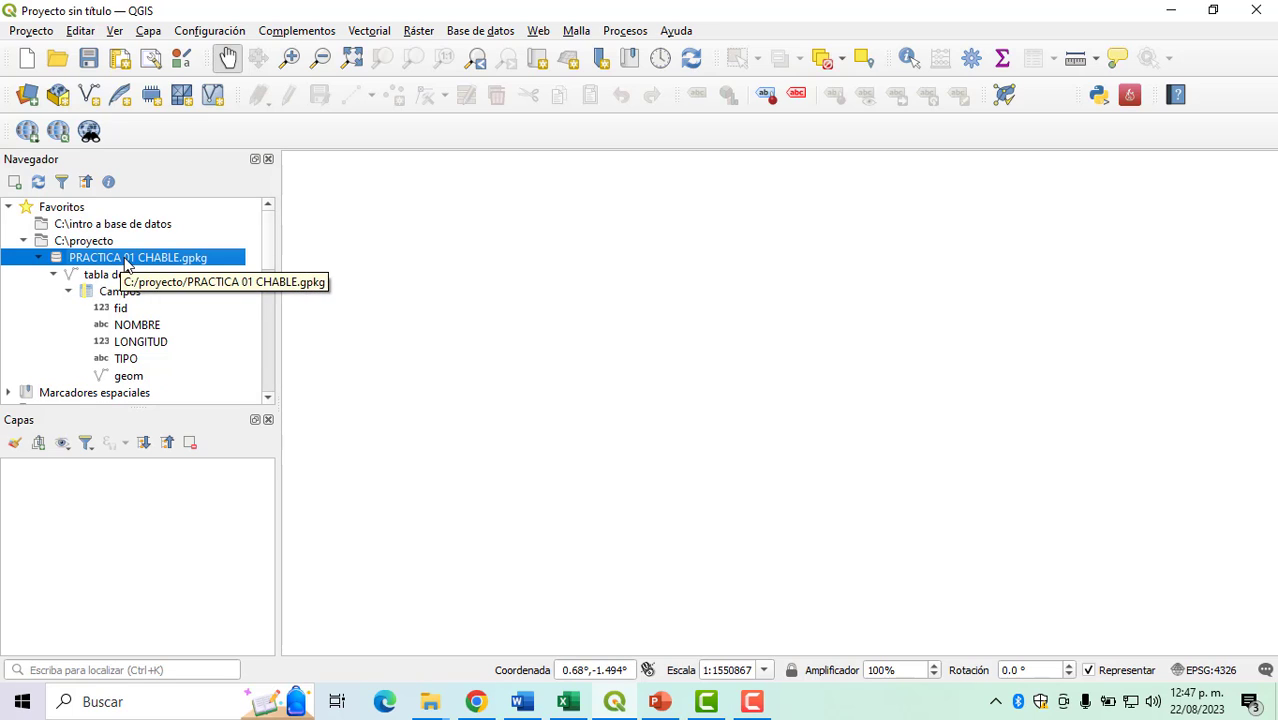
{"action": "left_click", "coordinate": [129, 280]}
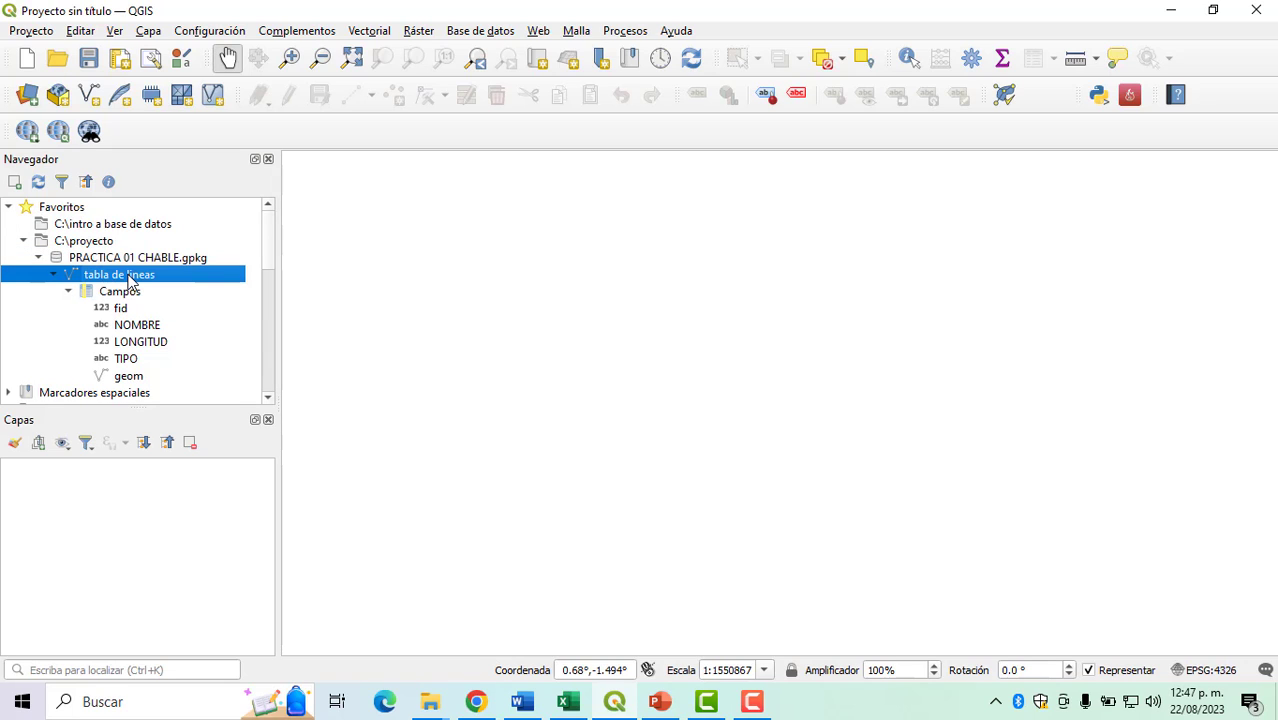
Step: Create a new GeoPackage in the C:\intro a base de datos favourite folder
{"action": "left_click", "coordinate": [80, 228]}
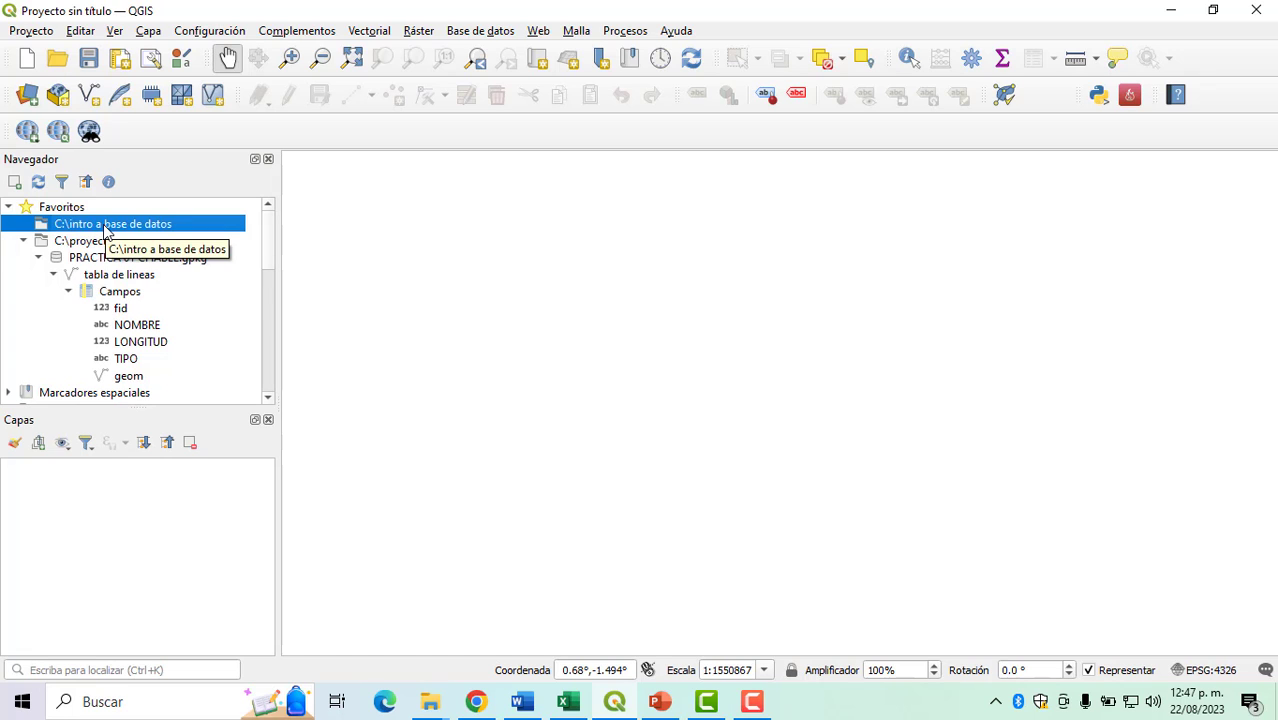
{"action": "right_click", "coordinate": [88, 228]}
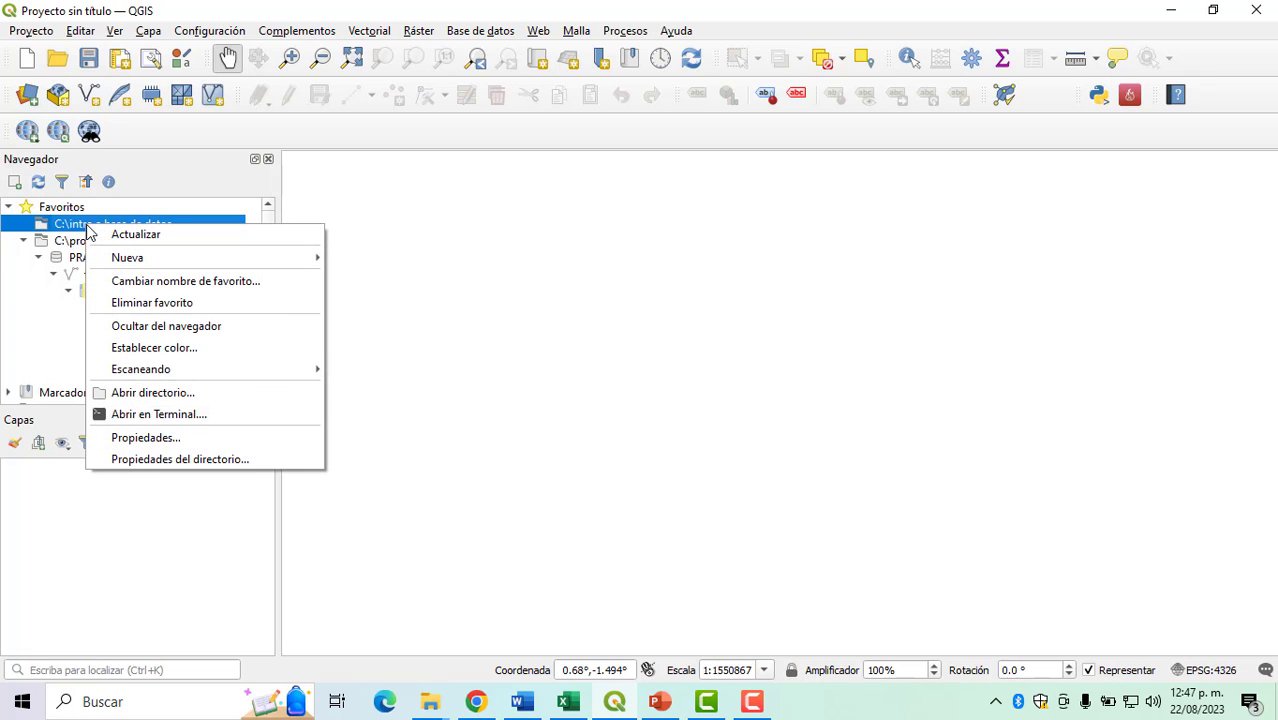
{"action": "mouse_move", "coordinate": [104, 257]}
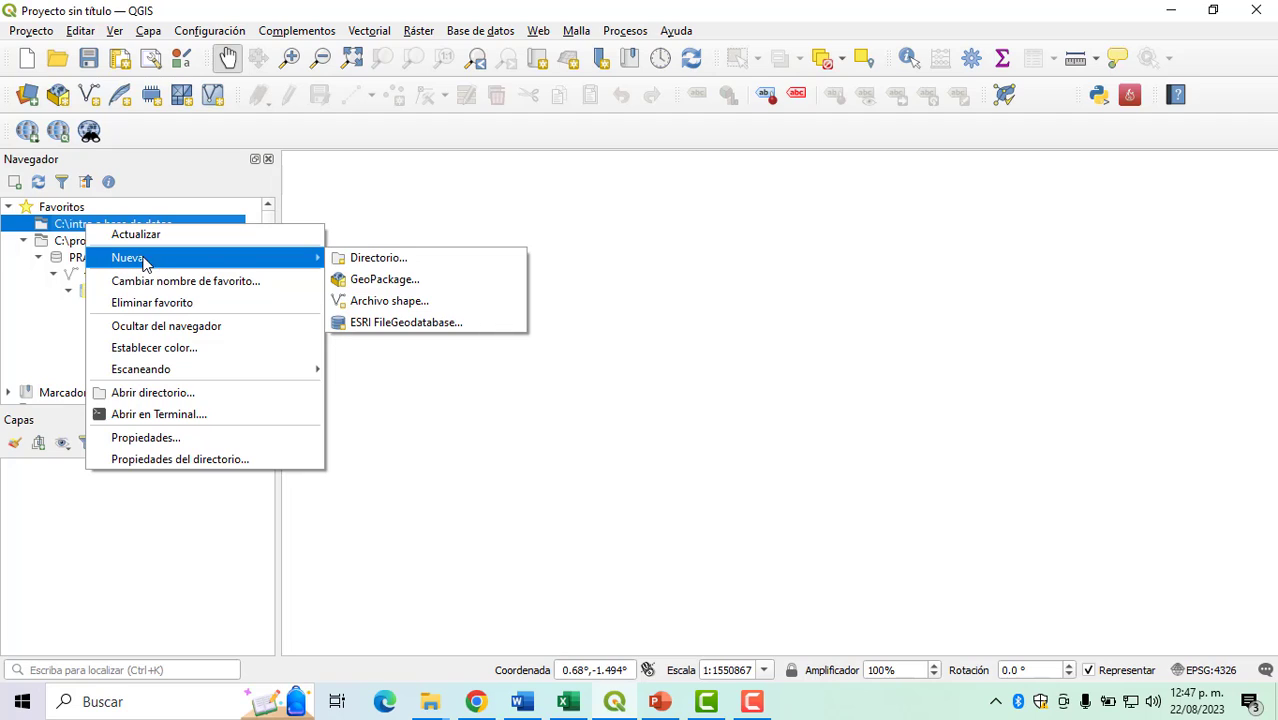
{"action": "left_click", "coordinate": [408, 288]}
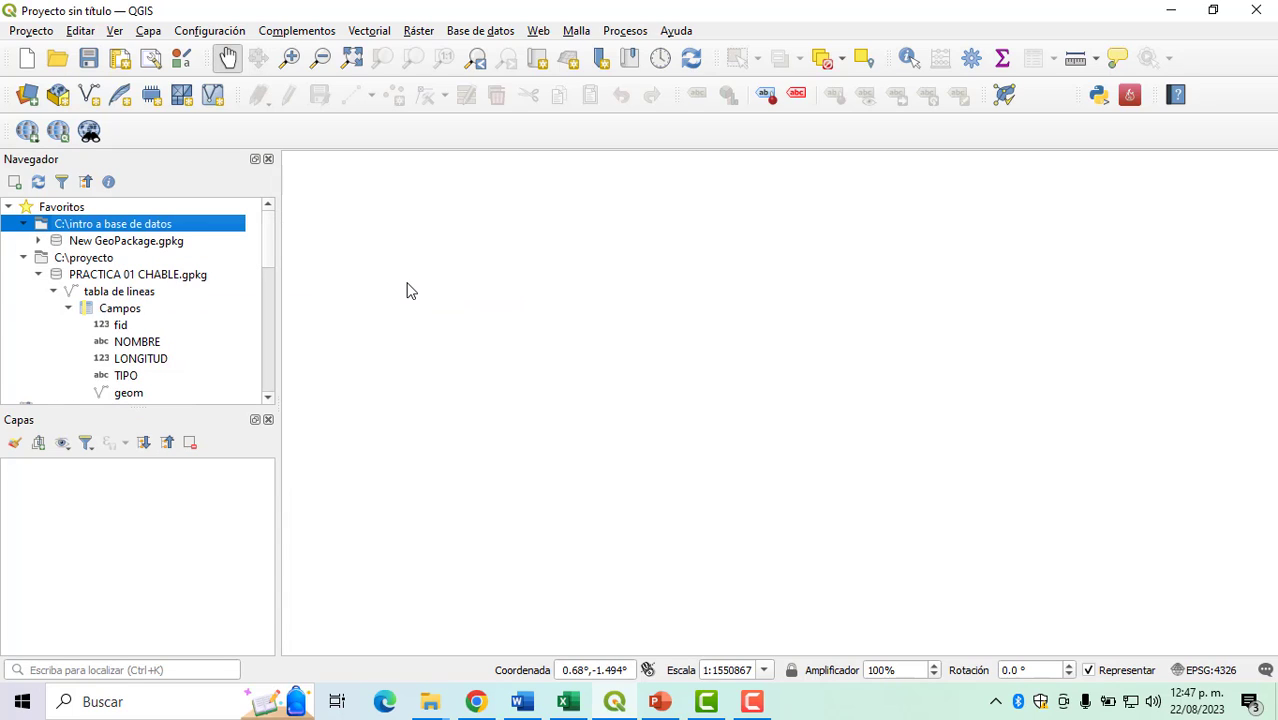
Step: Rename the new GeoPackage in C:\intro a base de datos as intro-bd
{"action": "left_click", "coordinate": [115, 246]}
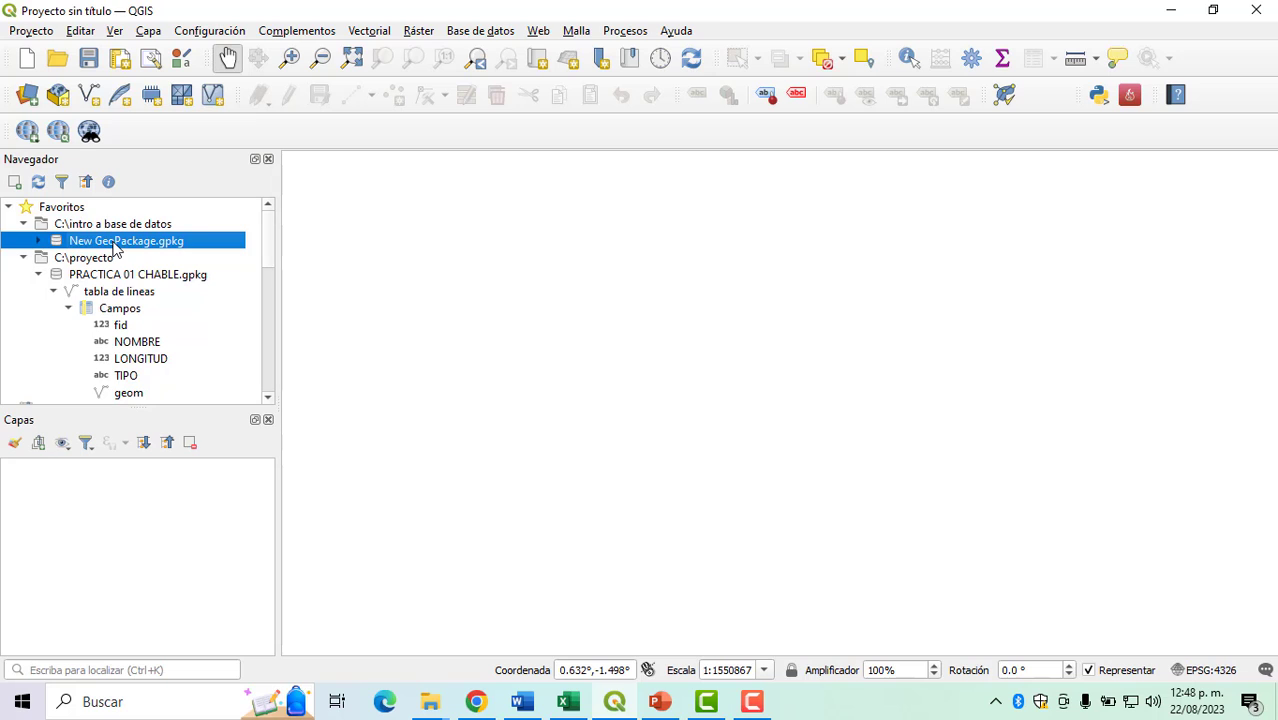
{"action": "right_click", "coordinate": [115, 247]}
{"action": "mouse_move", "coordinate": [188, 388]}
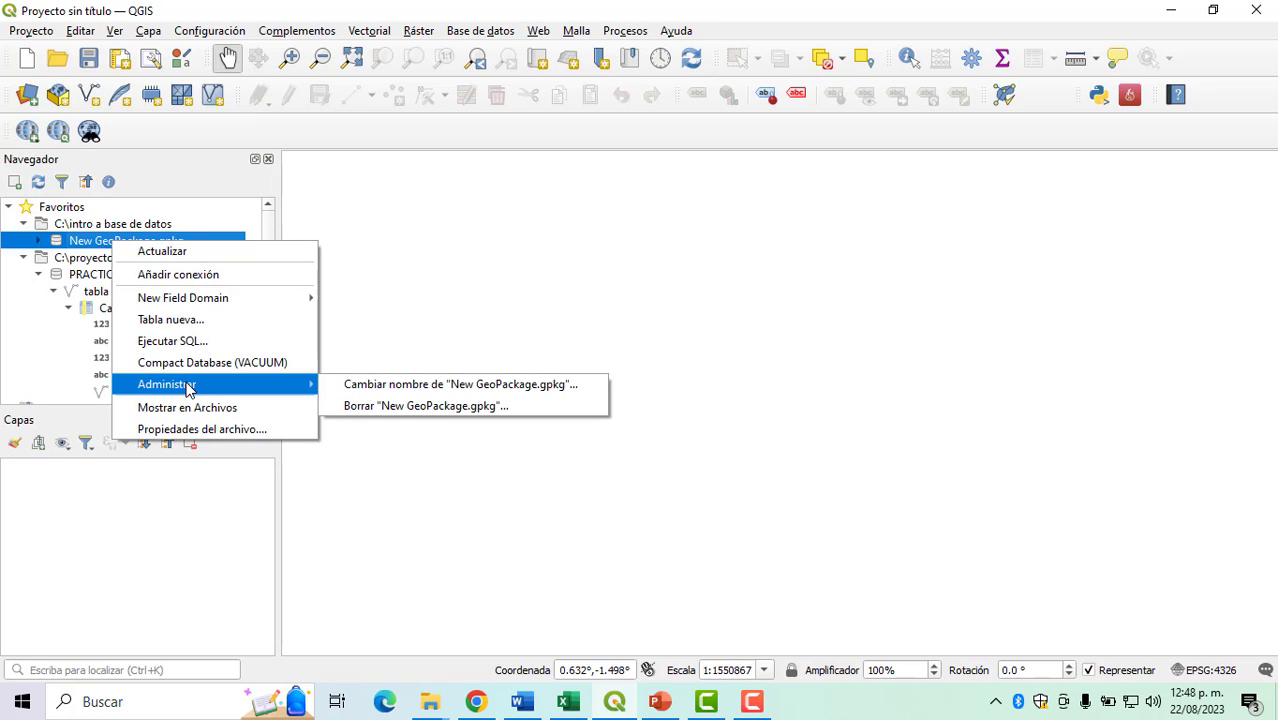
{"action": "right_click", "coordinate": [95, 248]}
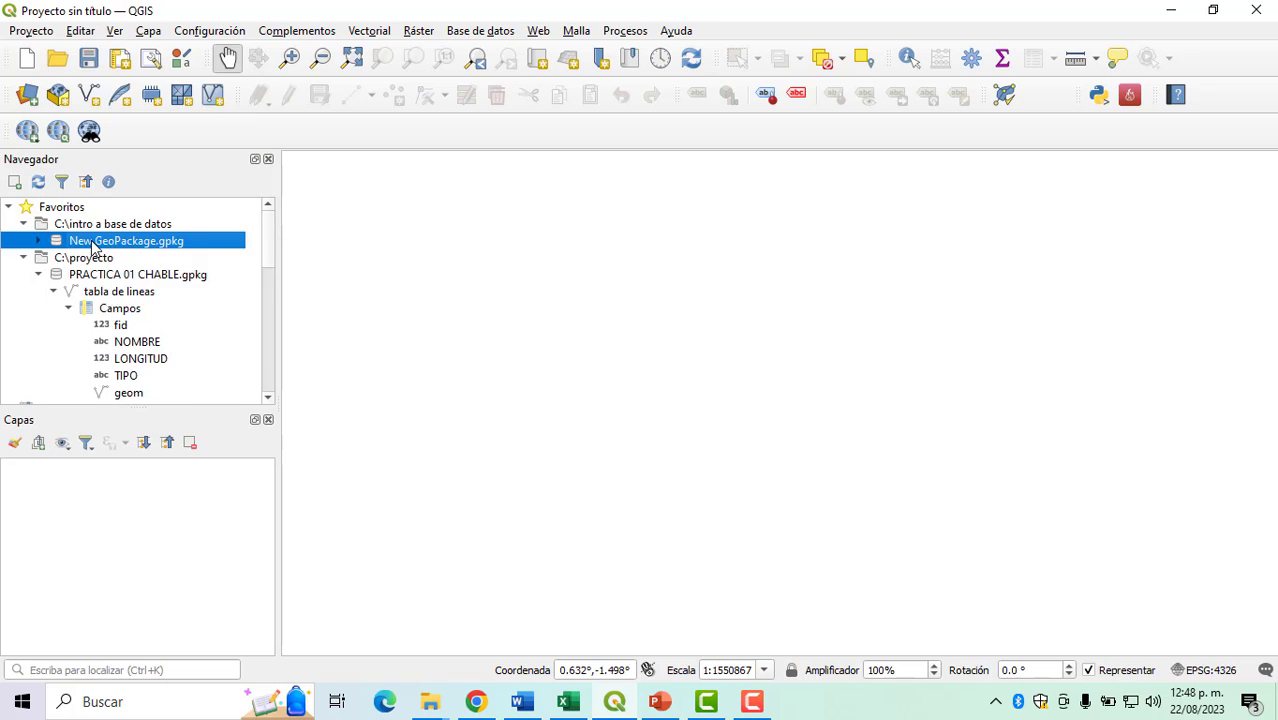
{"action": "right_click", "coordinate": [95, 248]}
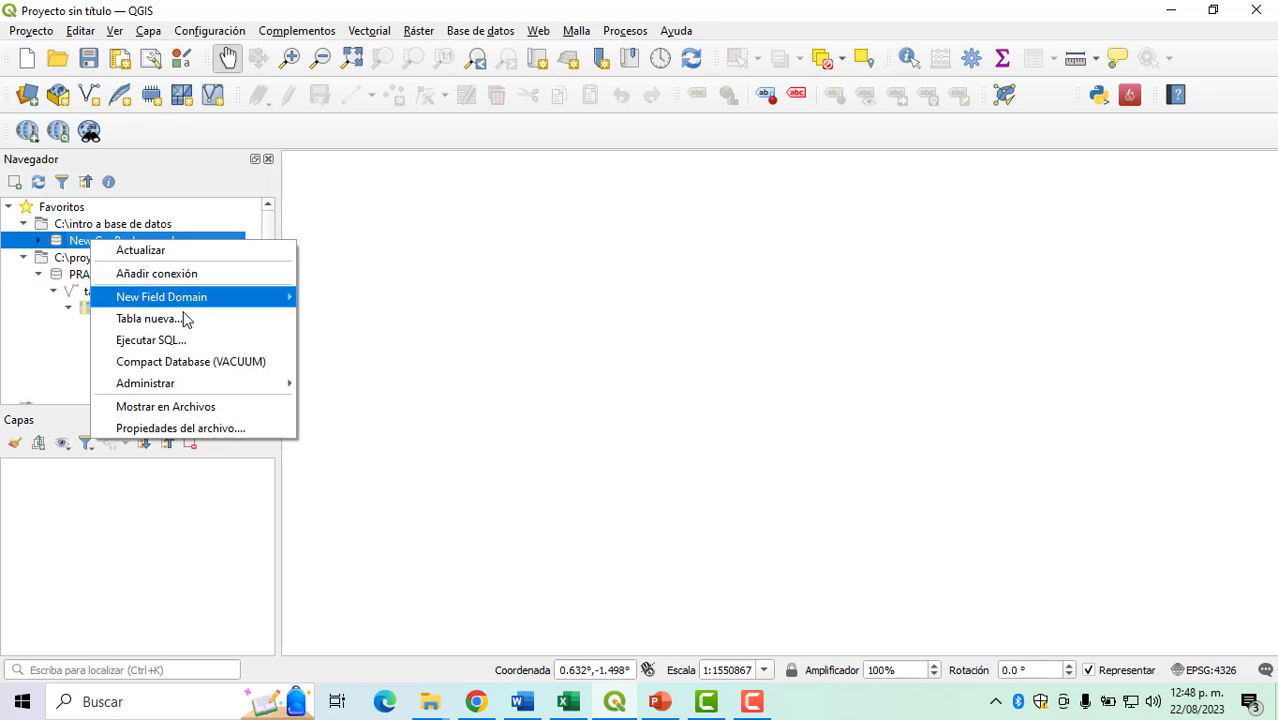
{"action": "mouse_move", "coordinate": [196, 384]}
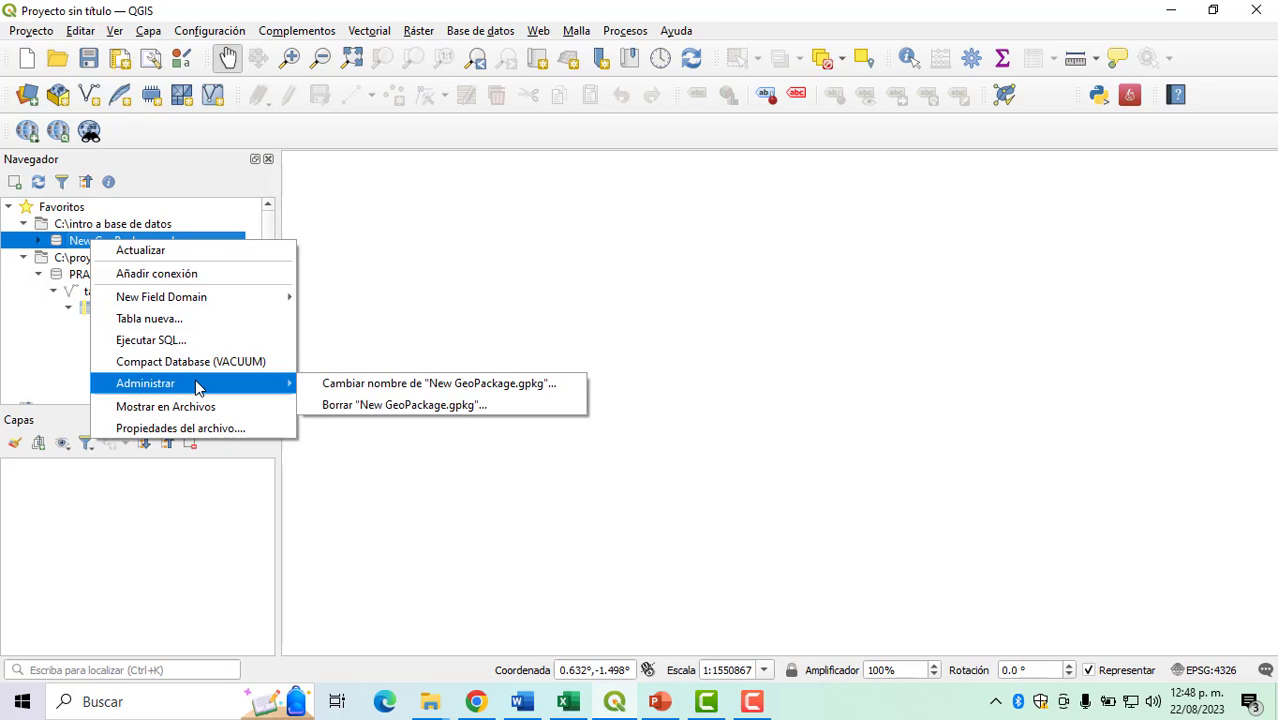
{"action": "left_click", "coordinate": [355, 388]}
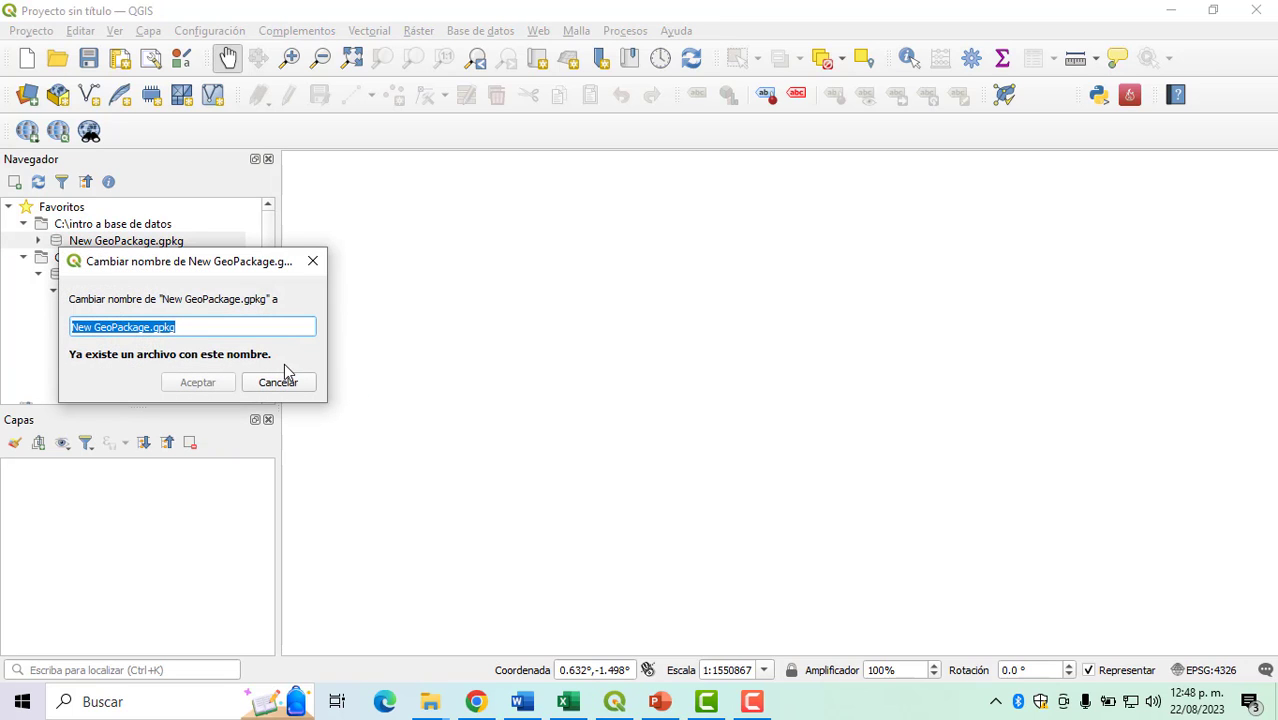
{"action": "type", "text": "intr"}
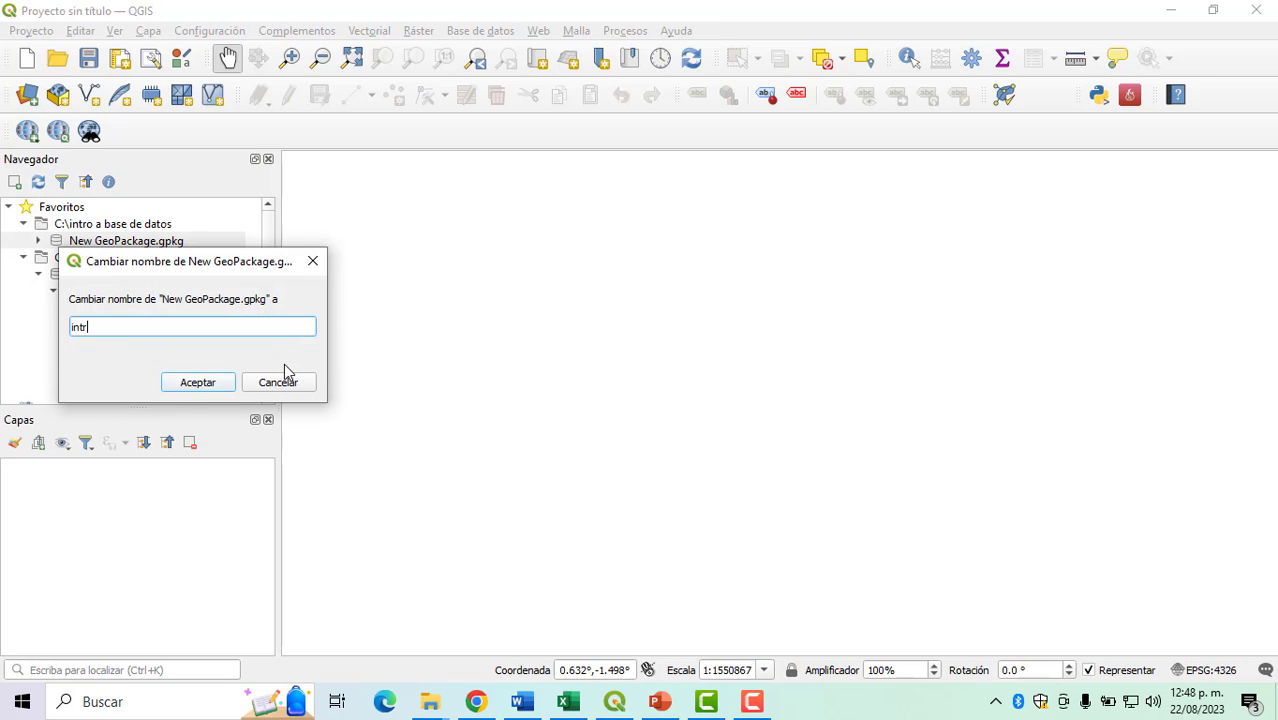
{"action": "type", "text": "obd"}
{"action": "key", "text": "BackSpace"}
{"action": "key", "text": "BackSpace"}
{"action": "type", "text": "-bd"}
{"action": "left_click", "coordinate": [189, 386]}
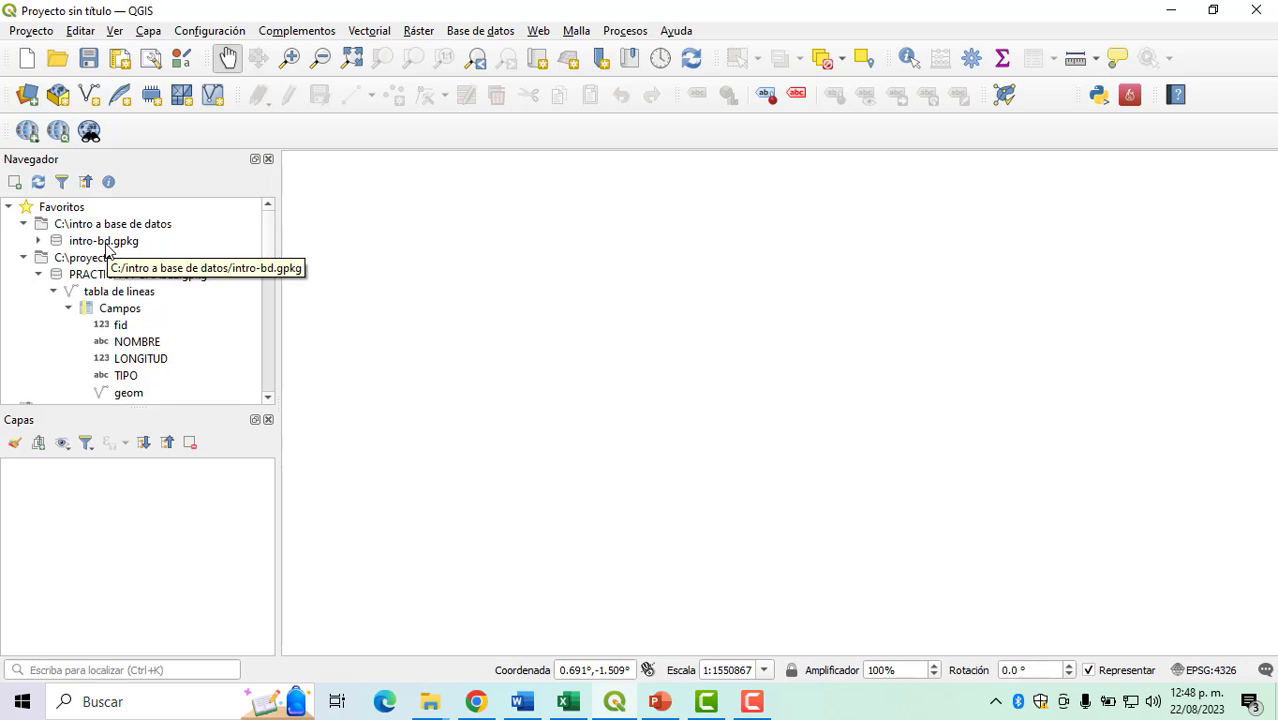
Step: Collapse the GeoPackage in C:\proyecto and start a new table in intro-bd.gpkg
{"action": "left_click", "coordinate": [93, 248]}
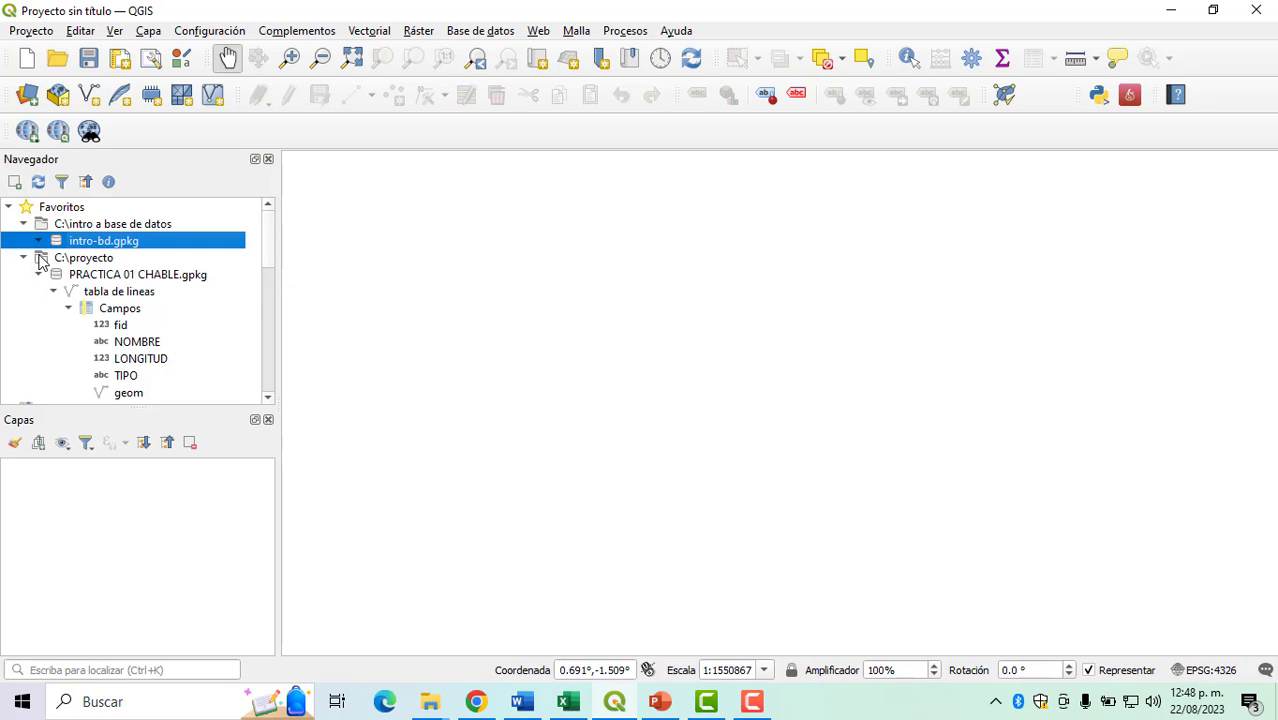
{"action": "left_click", "coordinate": [38, 274]}
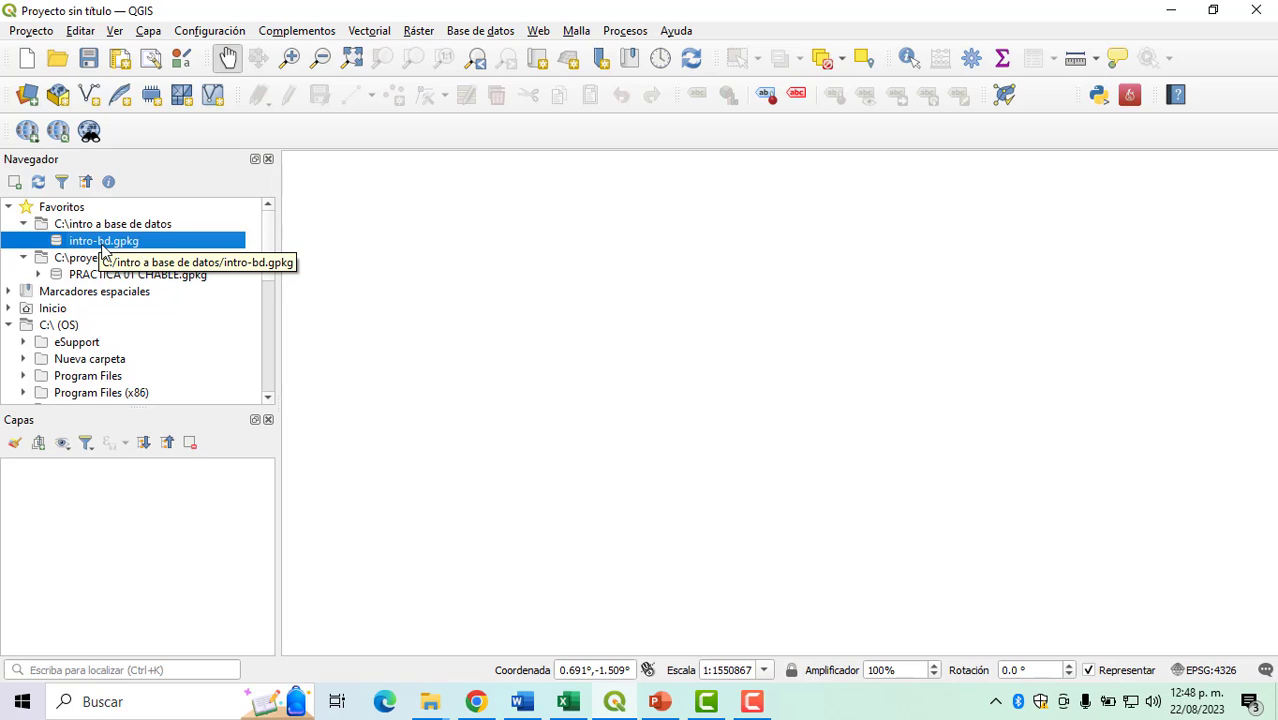
{"action": "right_click", "coordinate": [108, 249]}
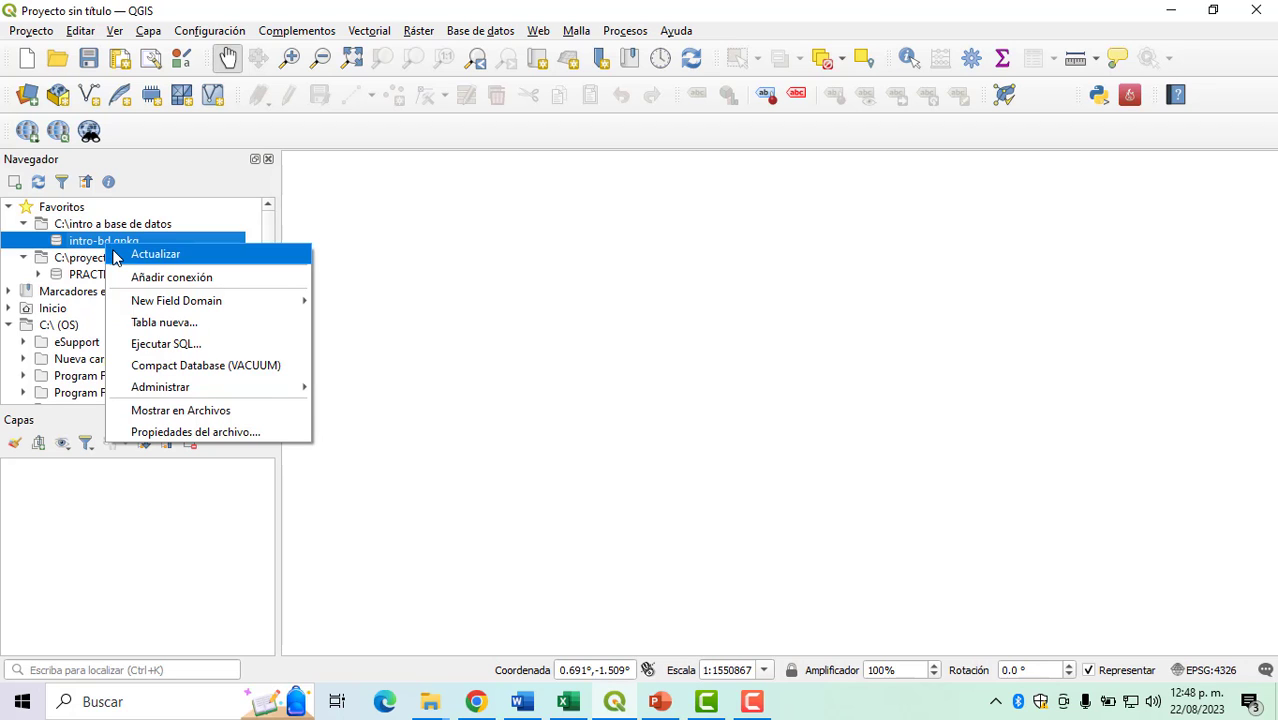
{"action": "left_click", "coordinate": [152, 331]}
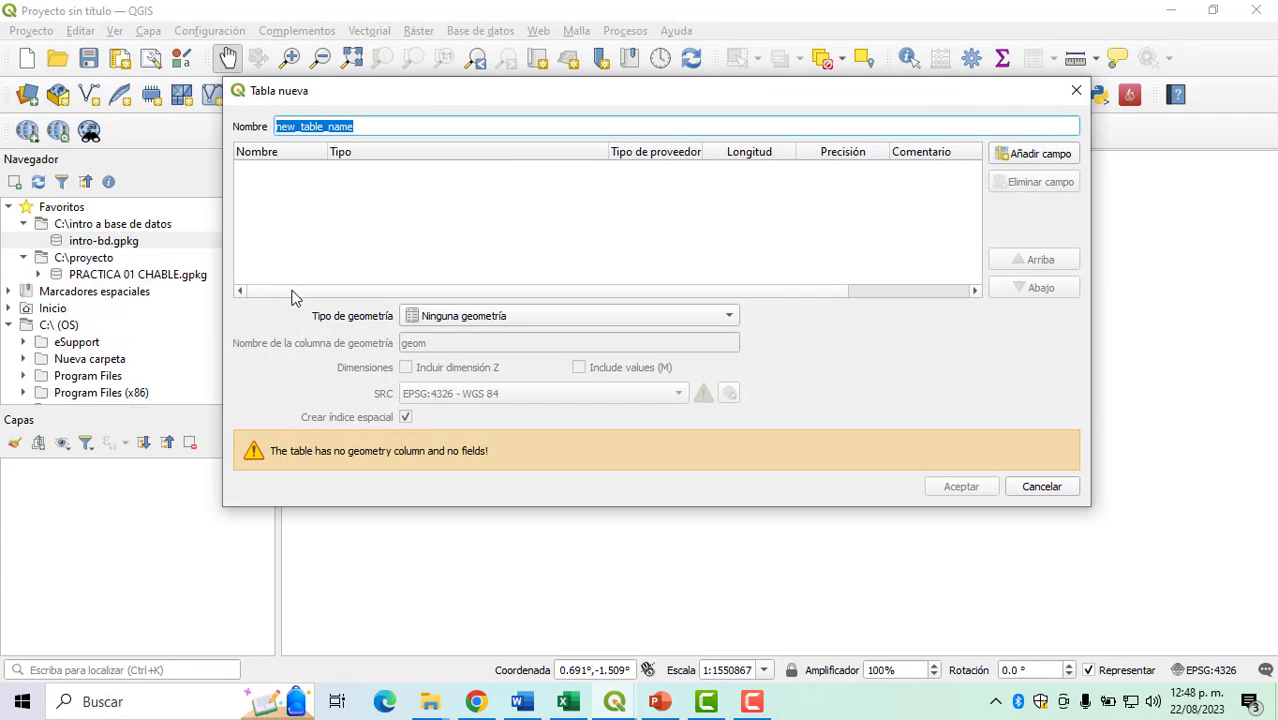
{"action": "left_click_drag", "start_coordinate": [575, 108], "coordinate": [608, 142]}
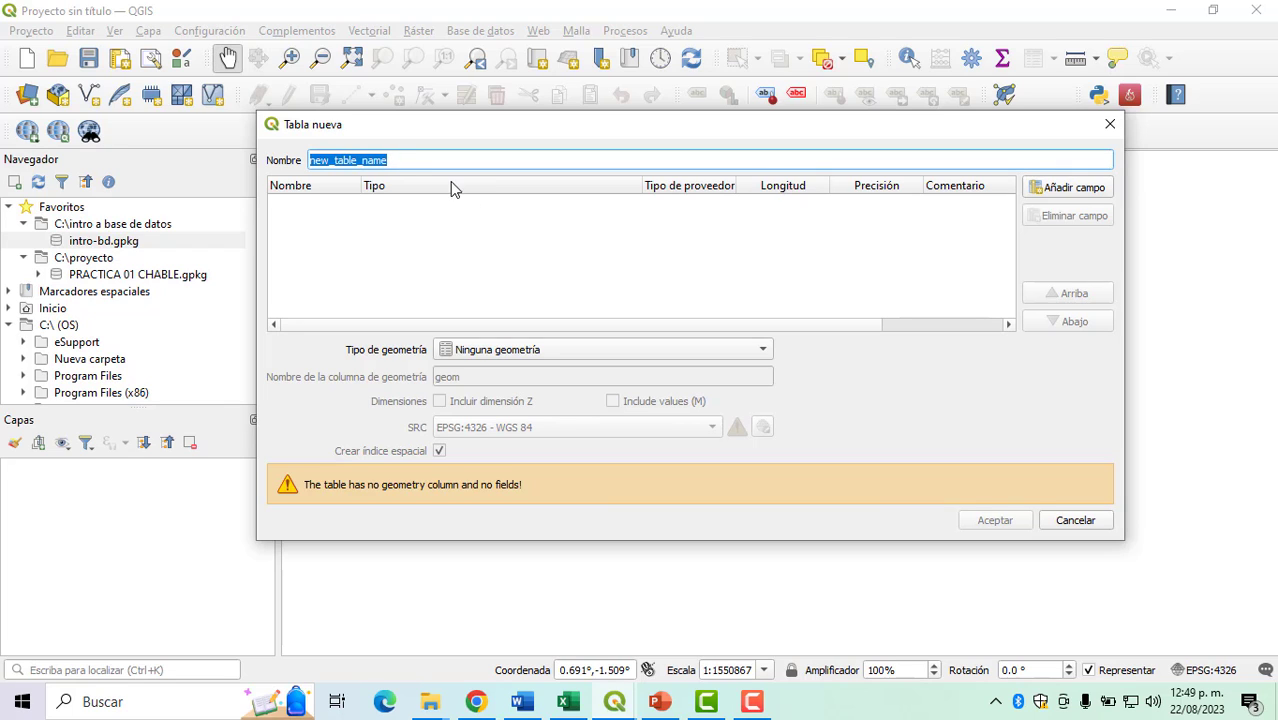
Step: Try the Punto and Cadena de líneas geometry types for the new table
{"action": "left_click", "coordinate": [535, 349]}
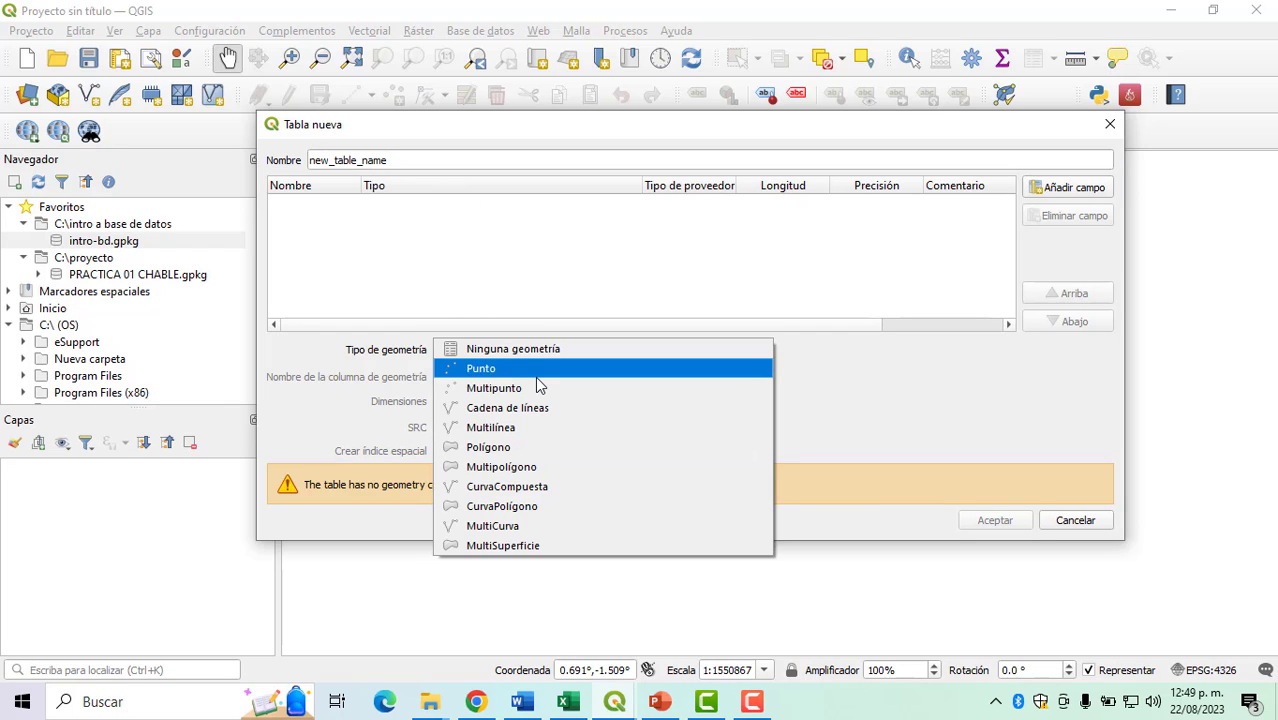
{"action": "left_click", "coordinate": [535, 368]}
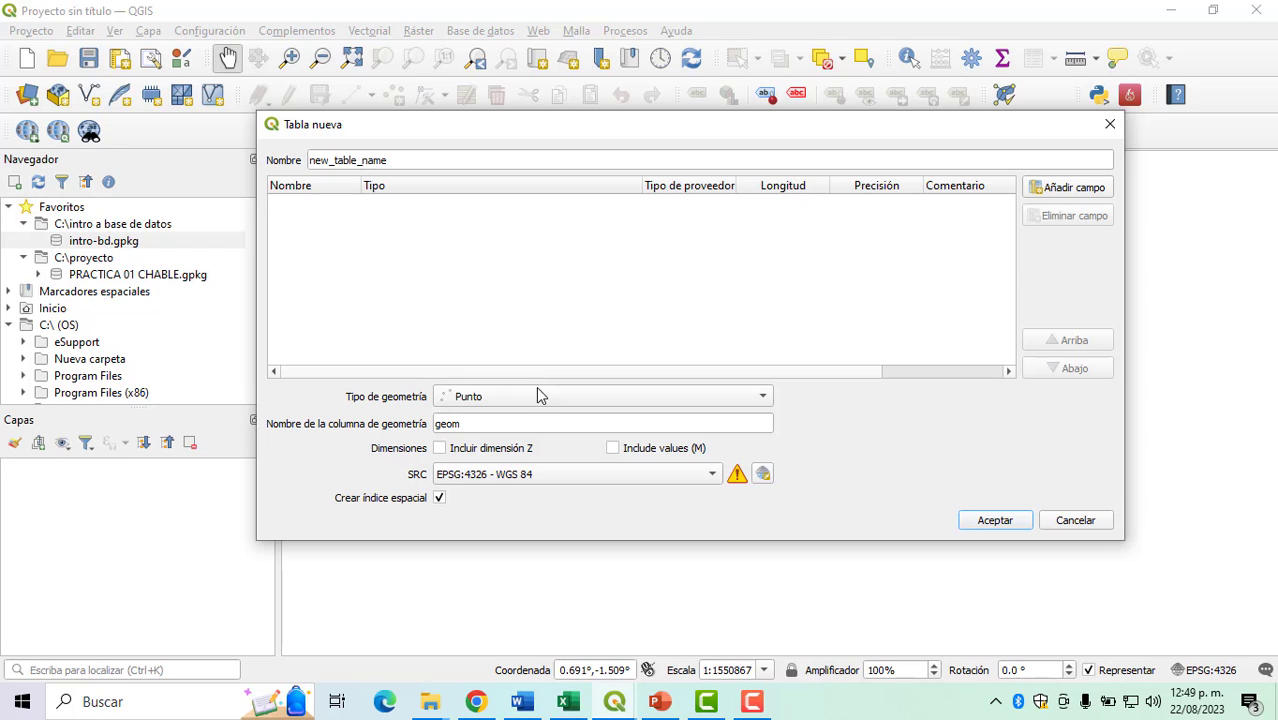
{"action": "left_click", "coordinate": [367, 162]}
{"action": "double_click", "coordinate": [367, 162]}
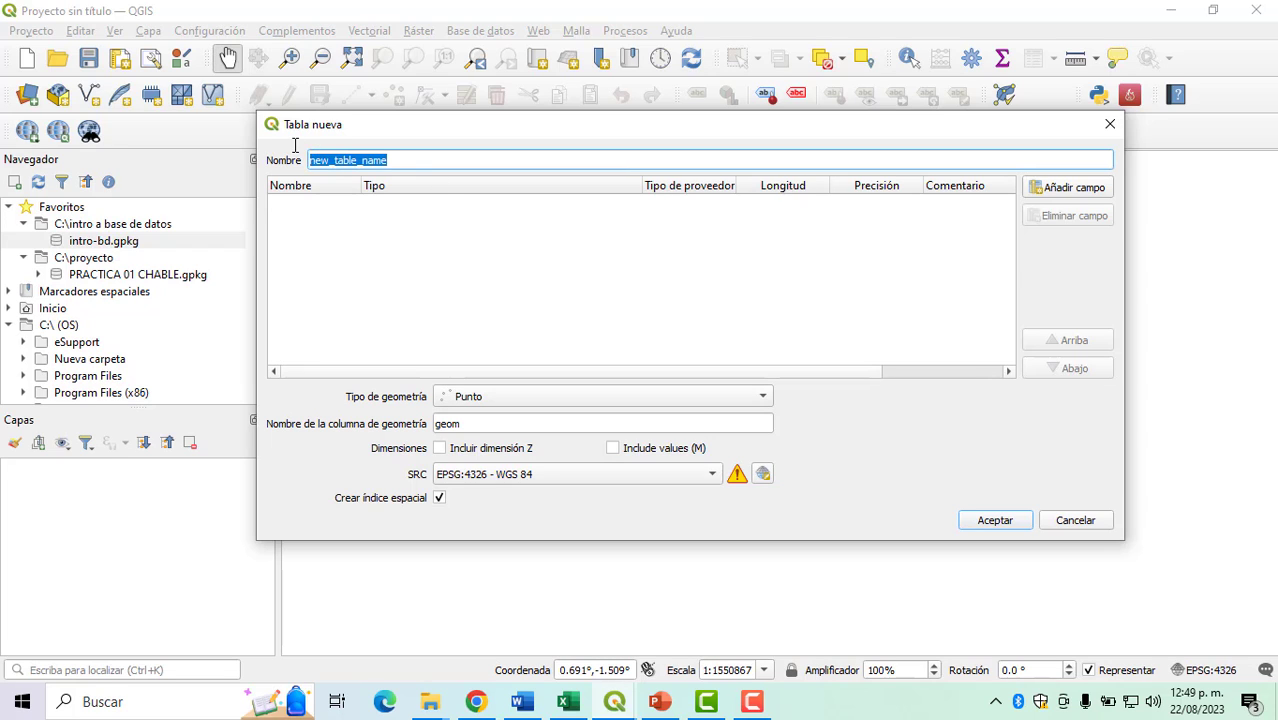
{"action": "left_click", "coordinate": [531, 398]}
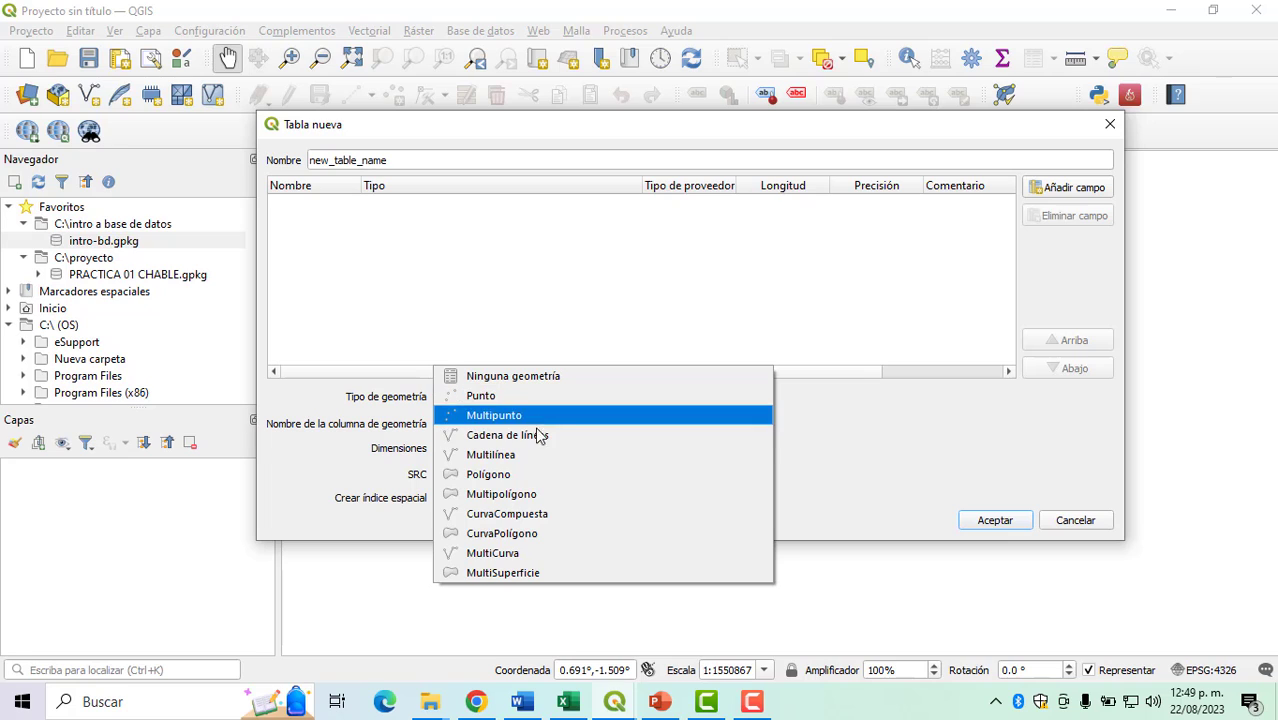
{"action": "left_click", "coordinate": [540, 440]}
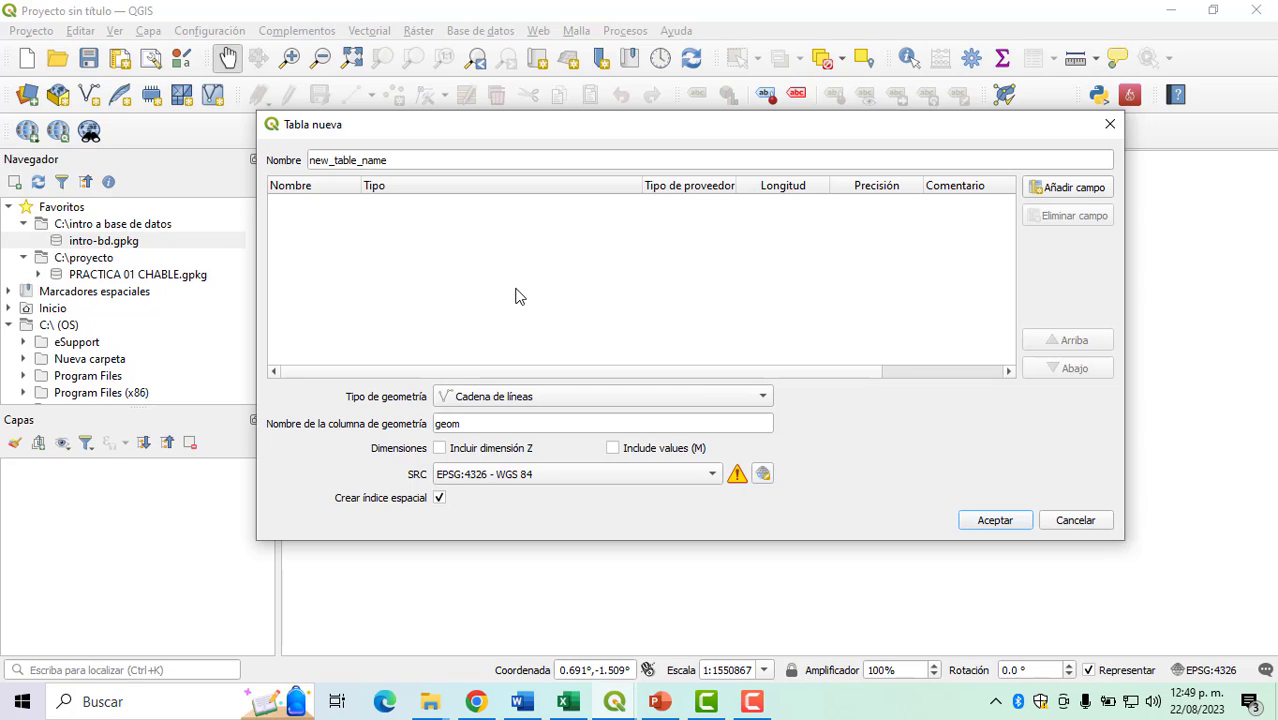
Step: Set the new table's geometry type to Polígono and name the table vias - lineas
{"action": "left_click", "coordinate": [527, 397]}
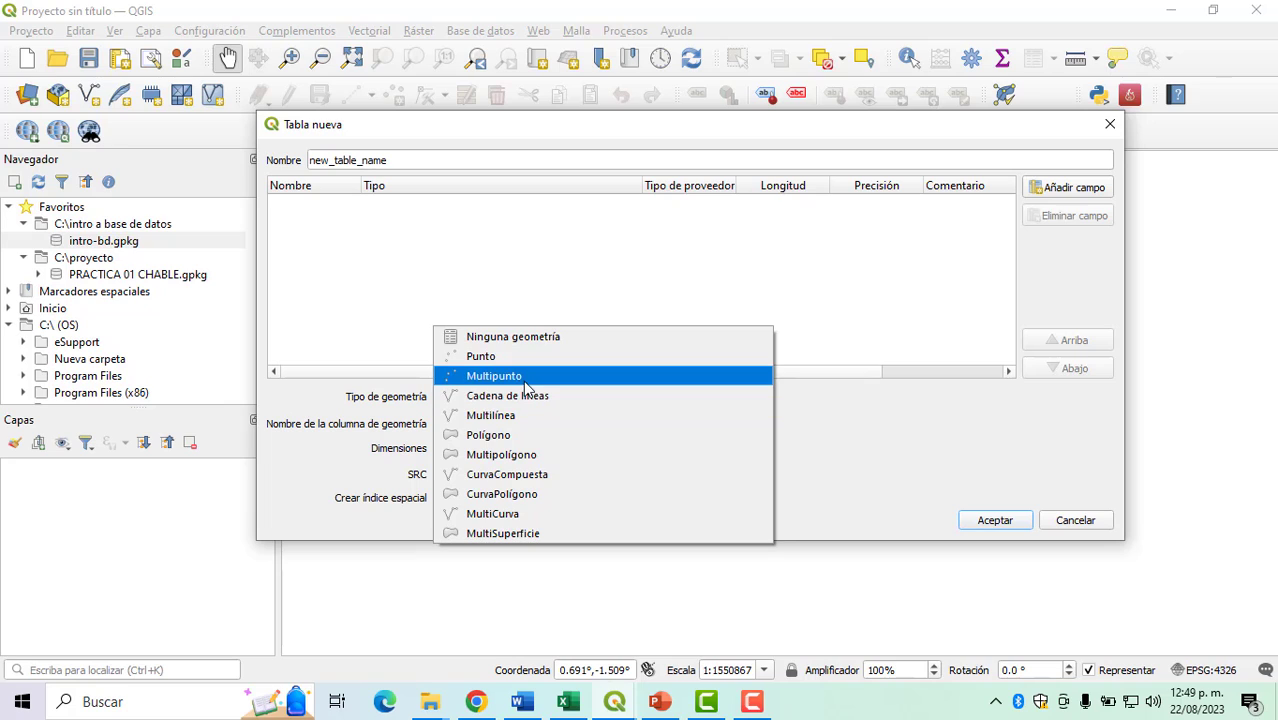
{"action": "left_click", "coordinate": [527, 435]}
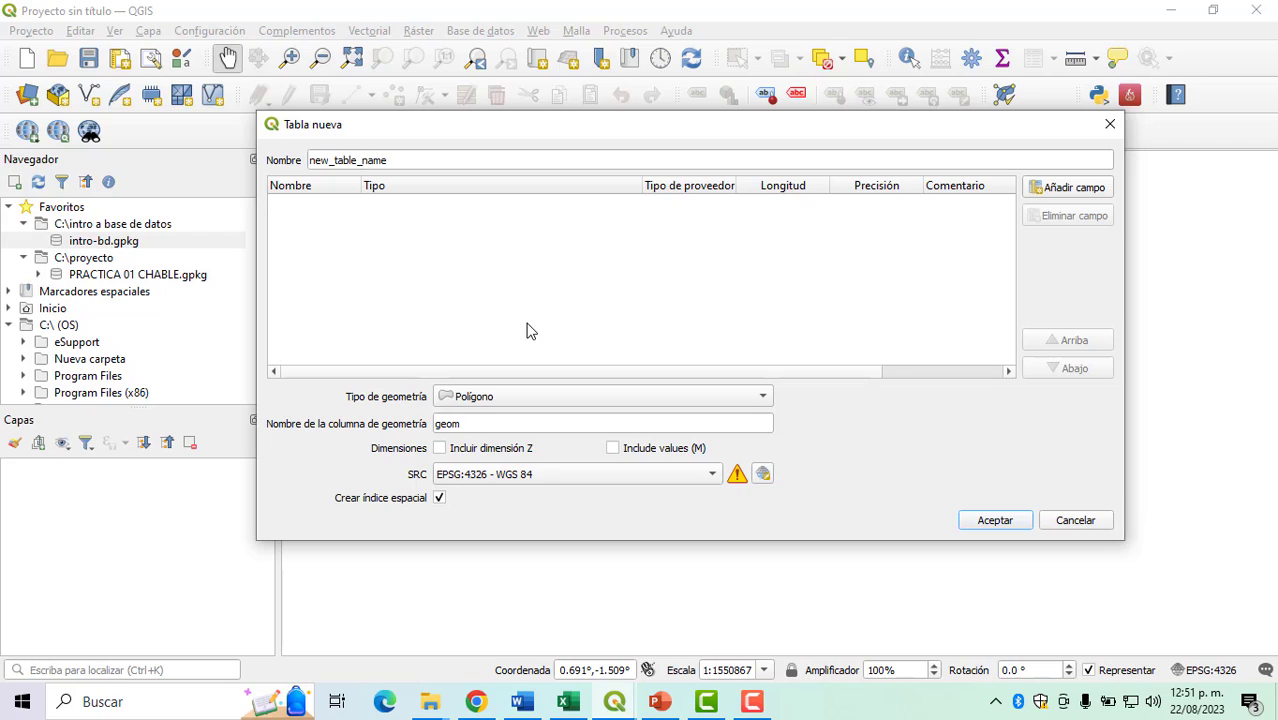
{"action": "left_click", "coordinate": [541, 164]}
{"action": "left_click_drag", "start_coordinate": [473, 165], "coordinate": [280, 163]}
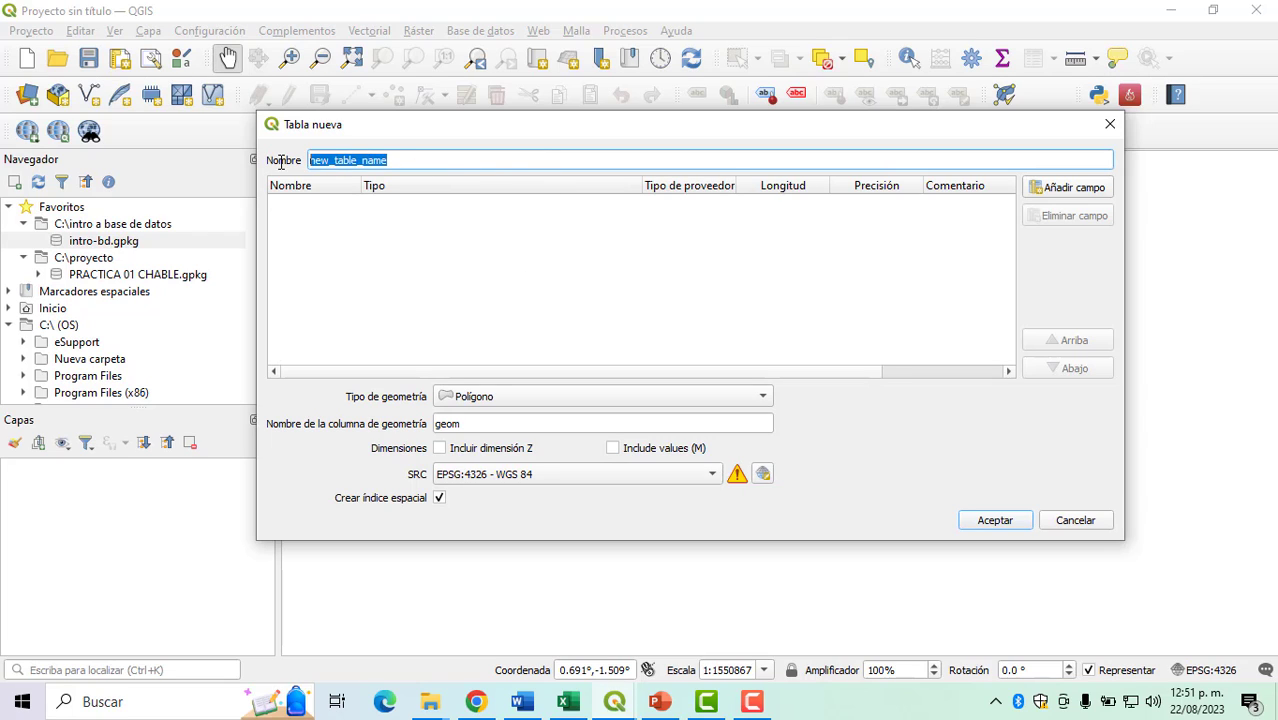
{"action": "type", "text": "vias "}
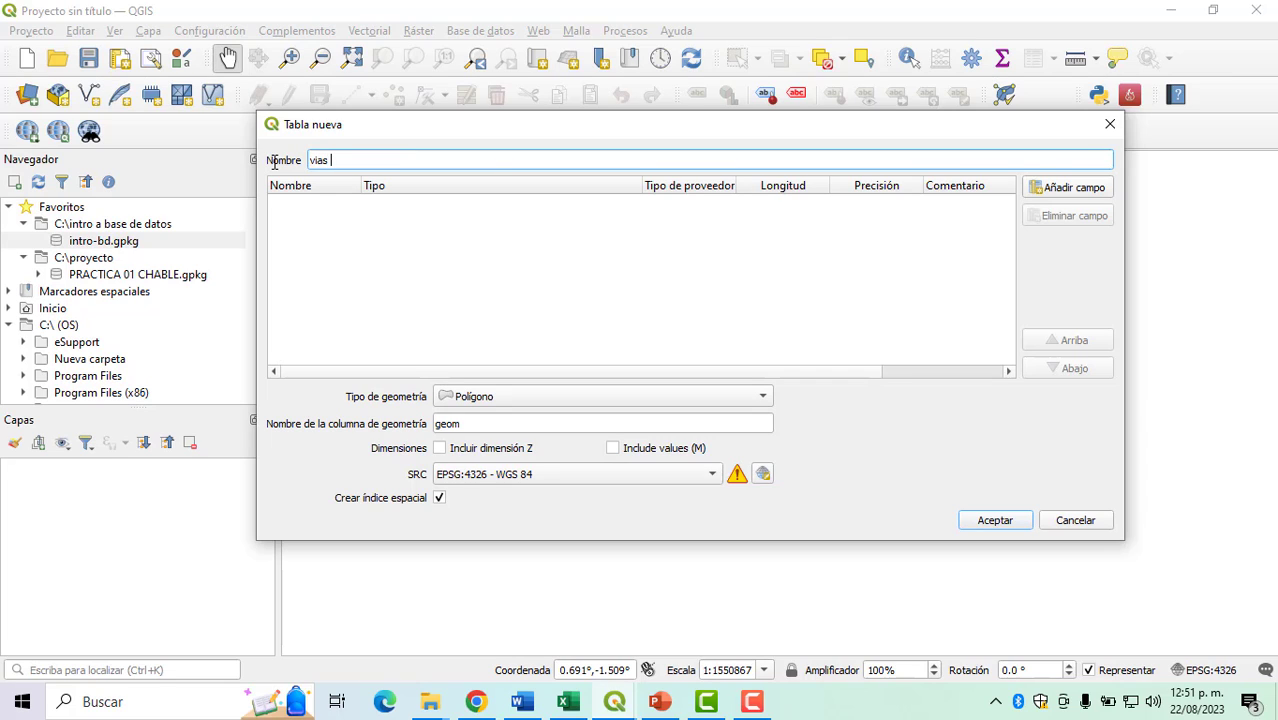
{"action": "type", "text": "- lineas"}
{"action": "left_click_drag", "start_coordinate": [385, 163], "coordinate": [295, 155]}
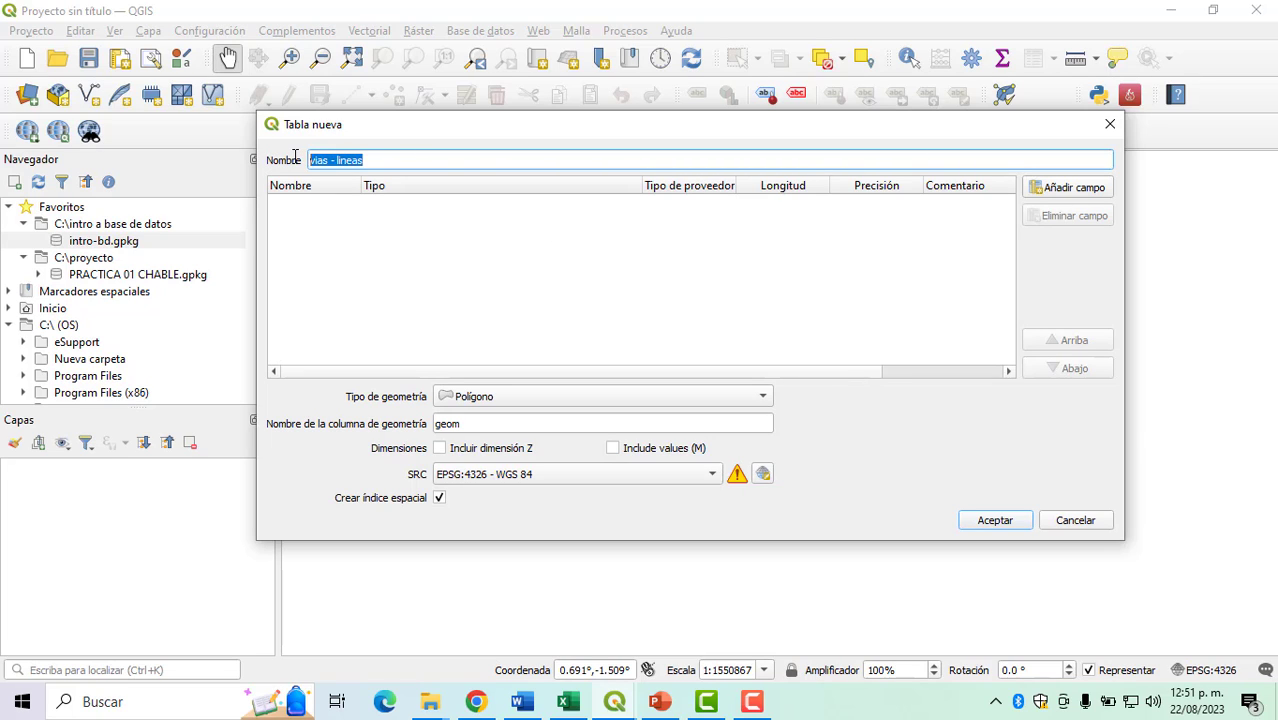
Step: Add a field named nombre of type Texto (cadena) with a length of 30
{"action": "left_click", "coordinate": [1066, 194]}
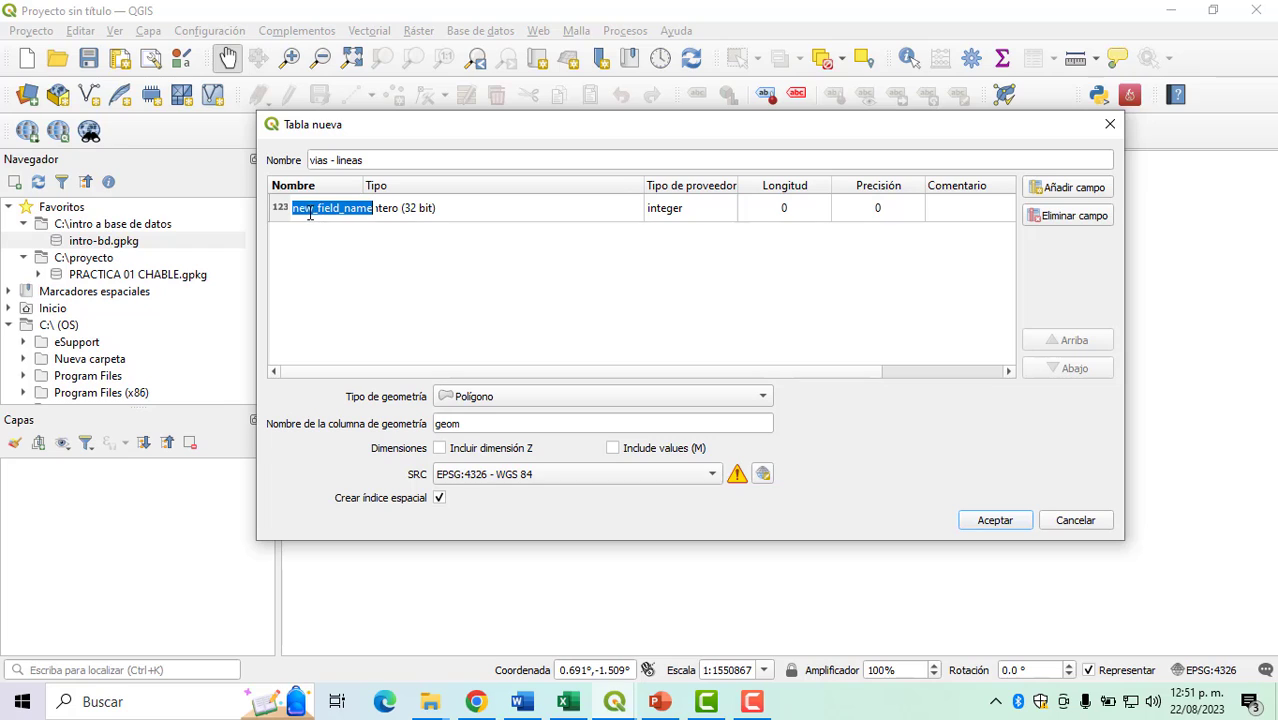
{"action": "left_click", "coordinate": [414, 212]}
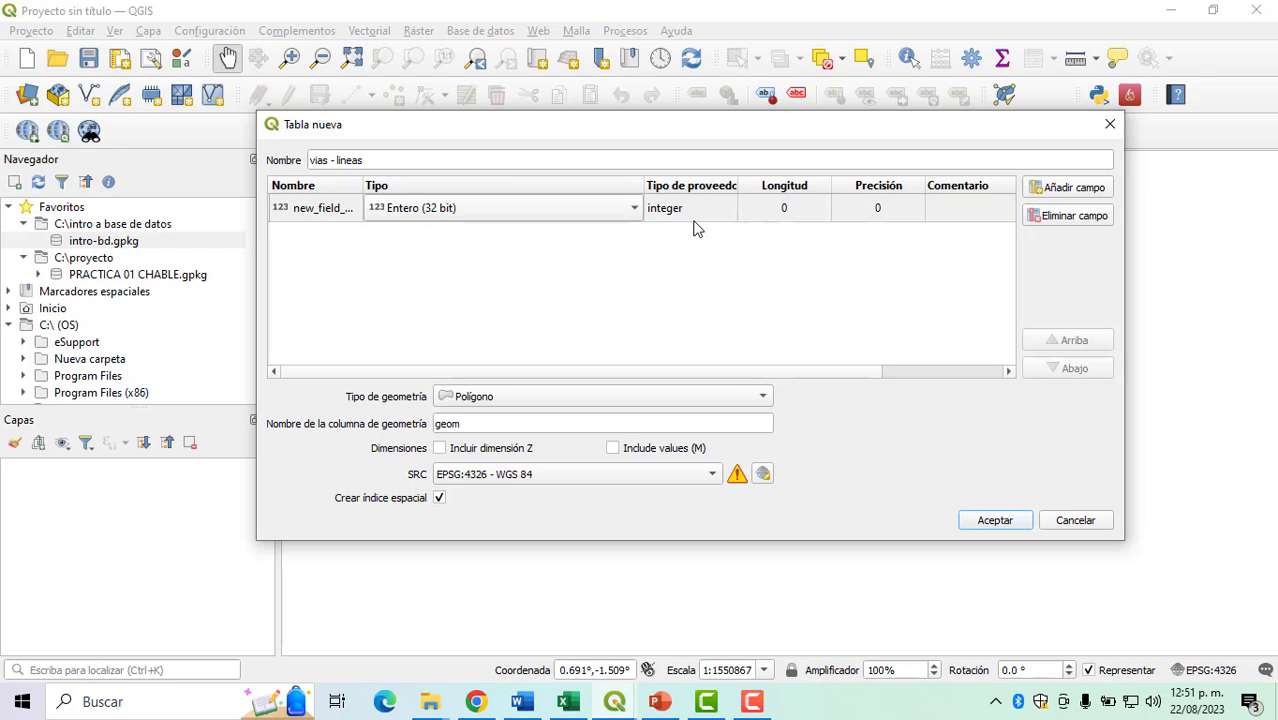
{"action": "left_click", "coordinate": [778, 213]}
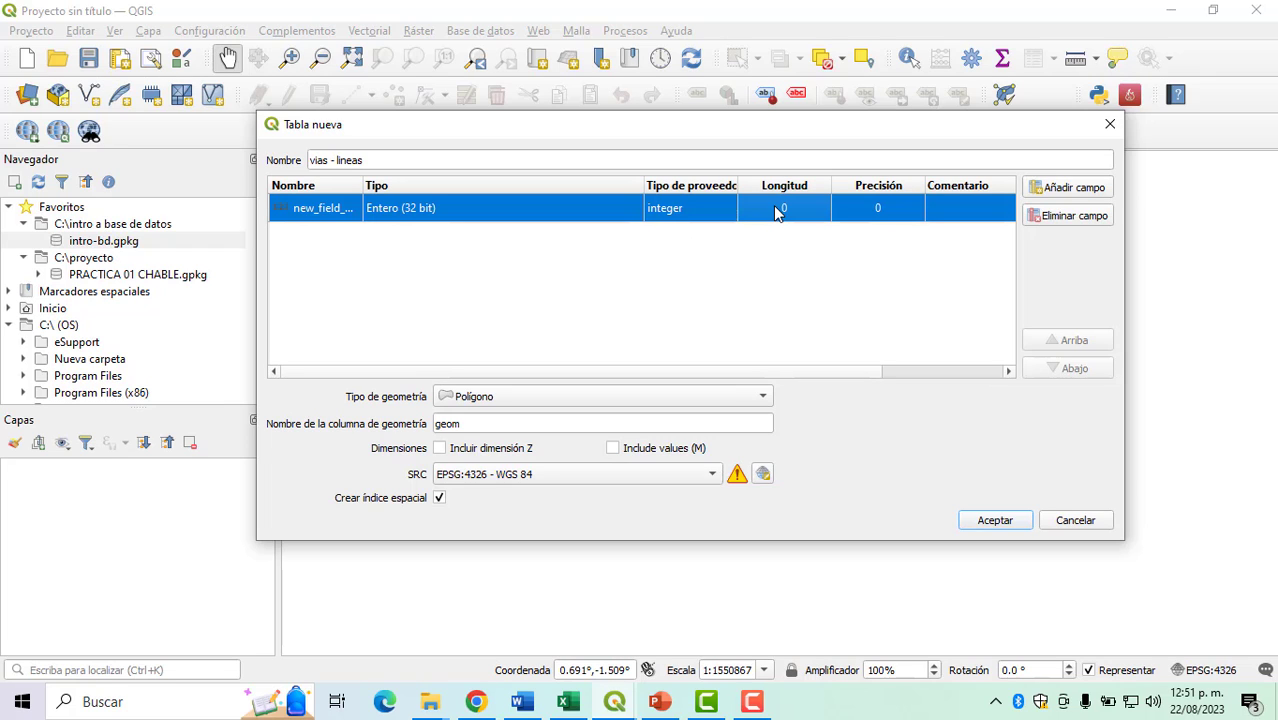
{"action": "double_click", "coordinate": [350, 212]}
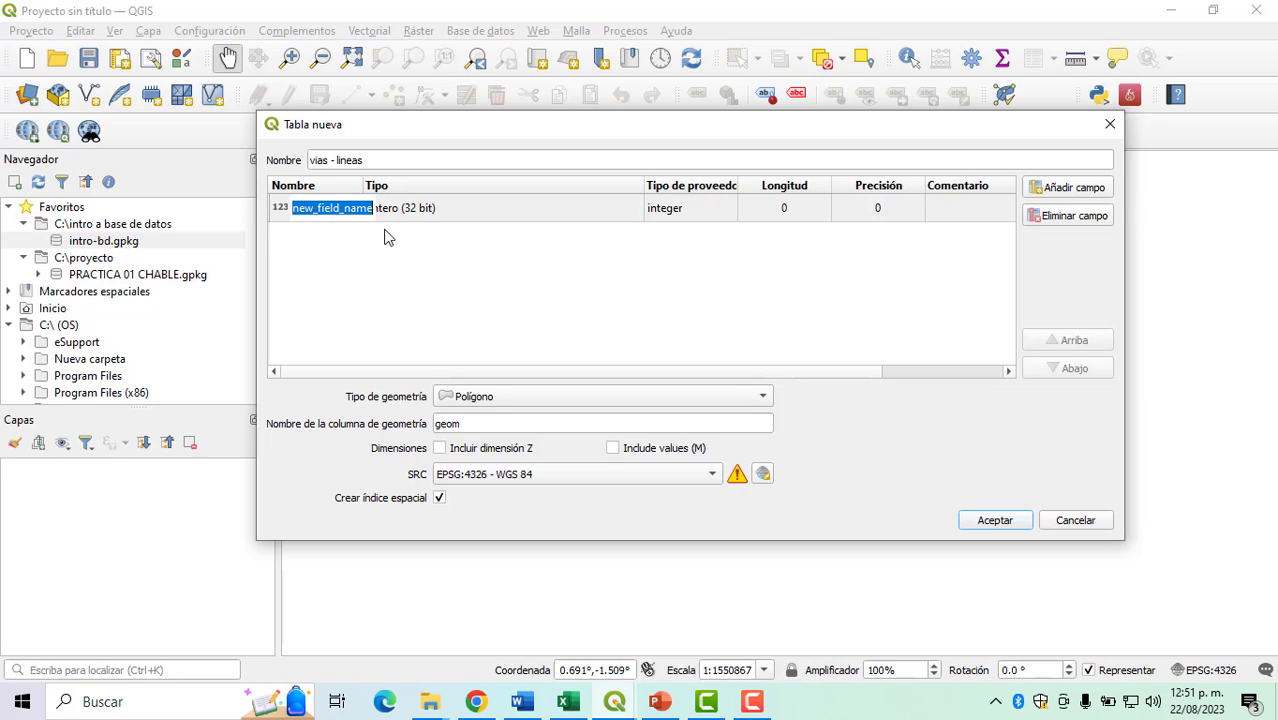
{"action": "type", "text": "nombre"}
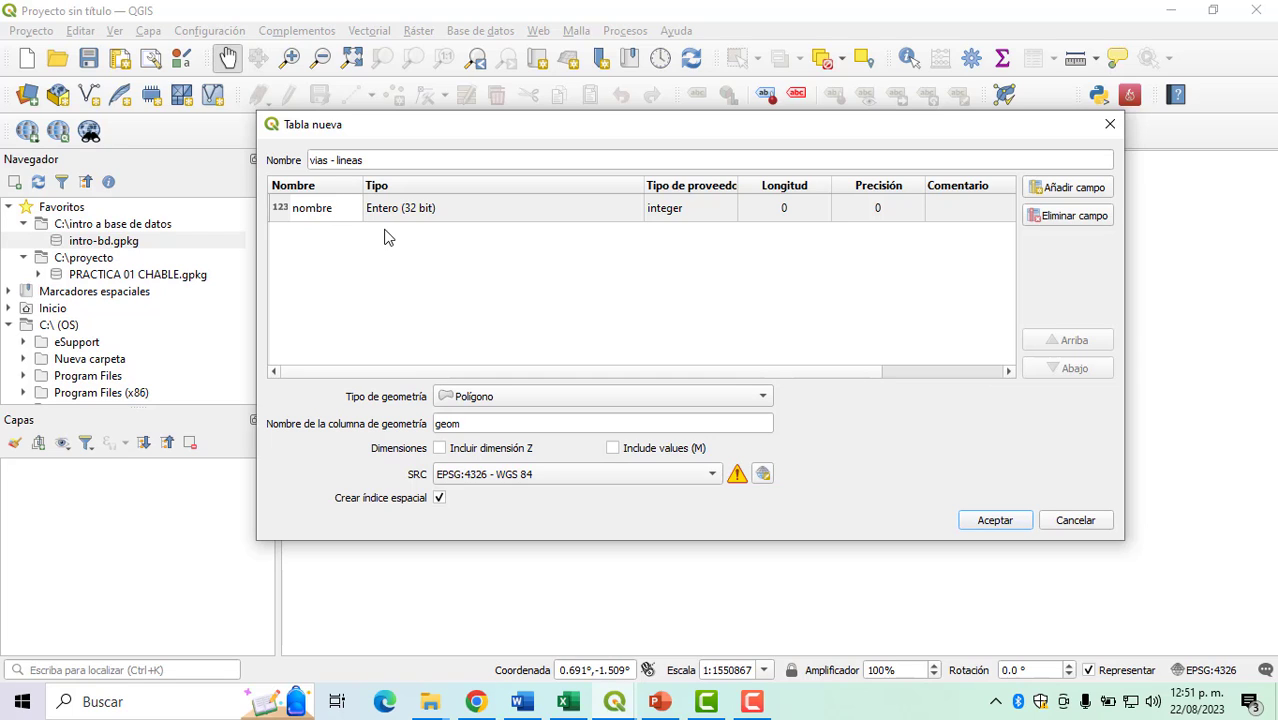
{"action": "left_click", "coordinate": [600, 210]}
{"action": "left_click", "coordinate": [623, 207]}
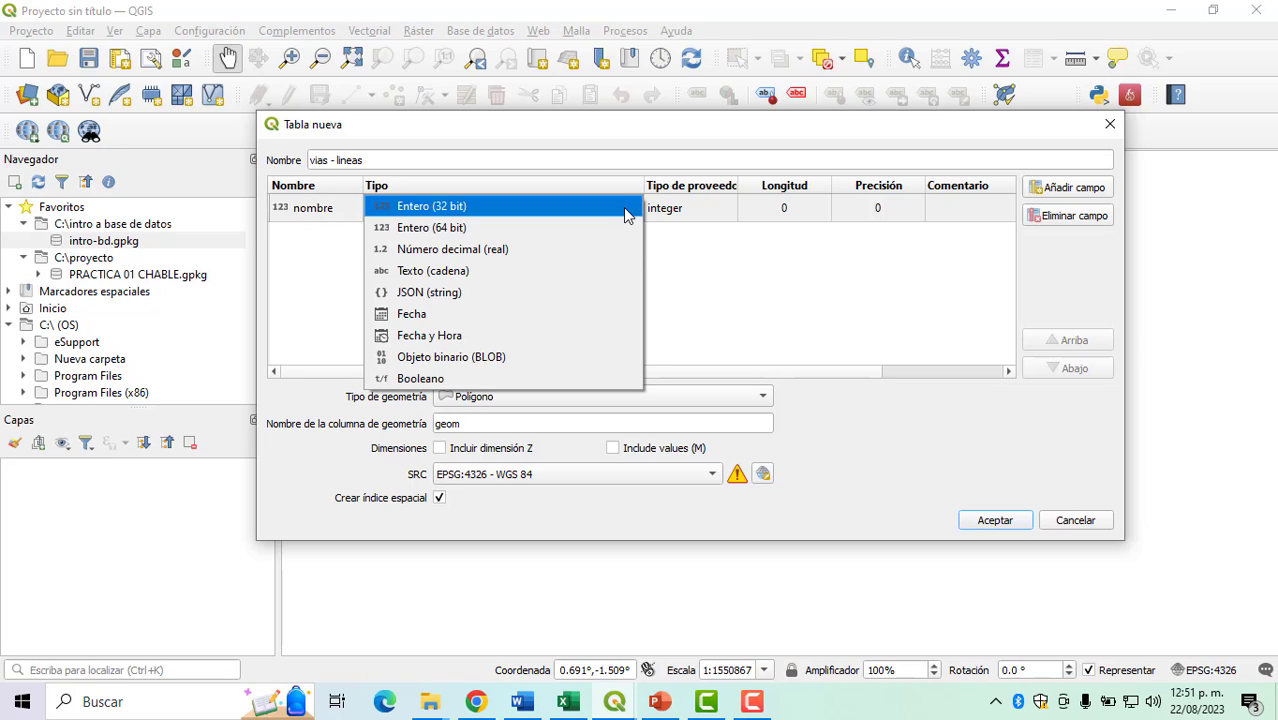
{"action": "left_click", "coordinate": [595, 270]}
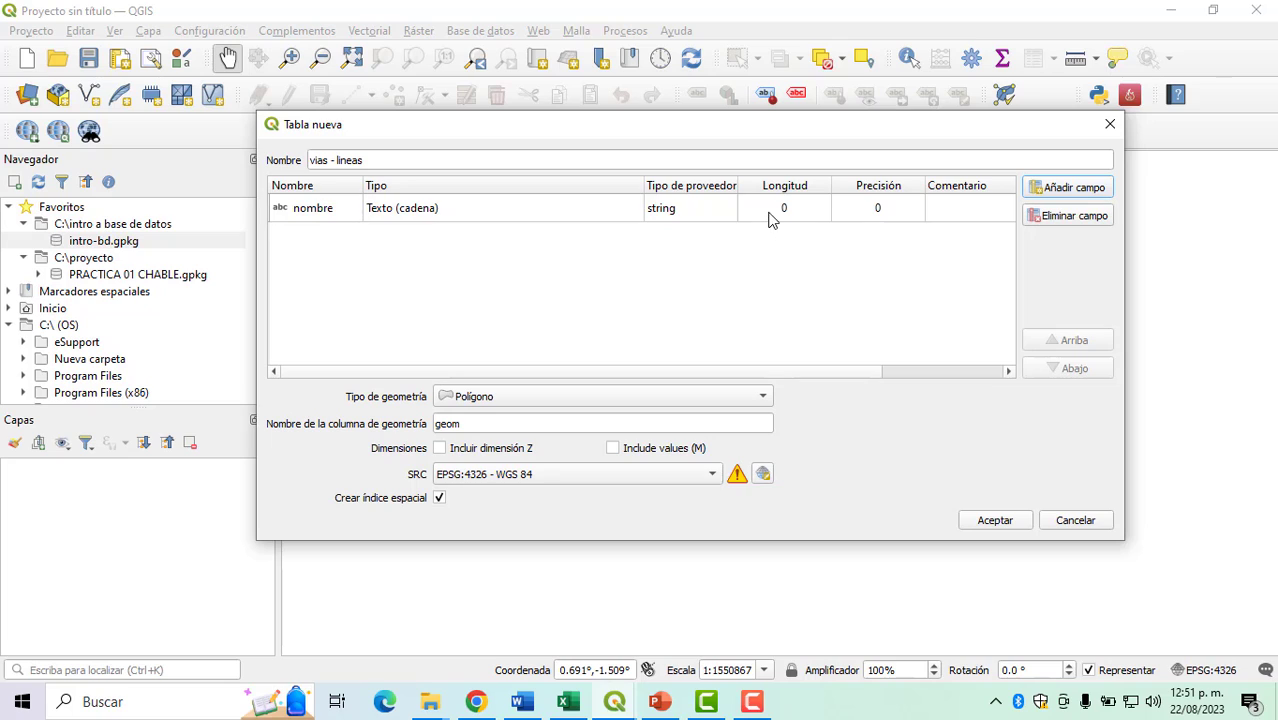
{"action": "left_click", "coordinate": [769, 209]}
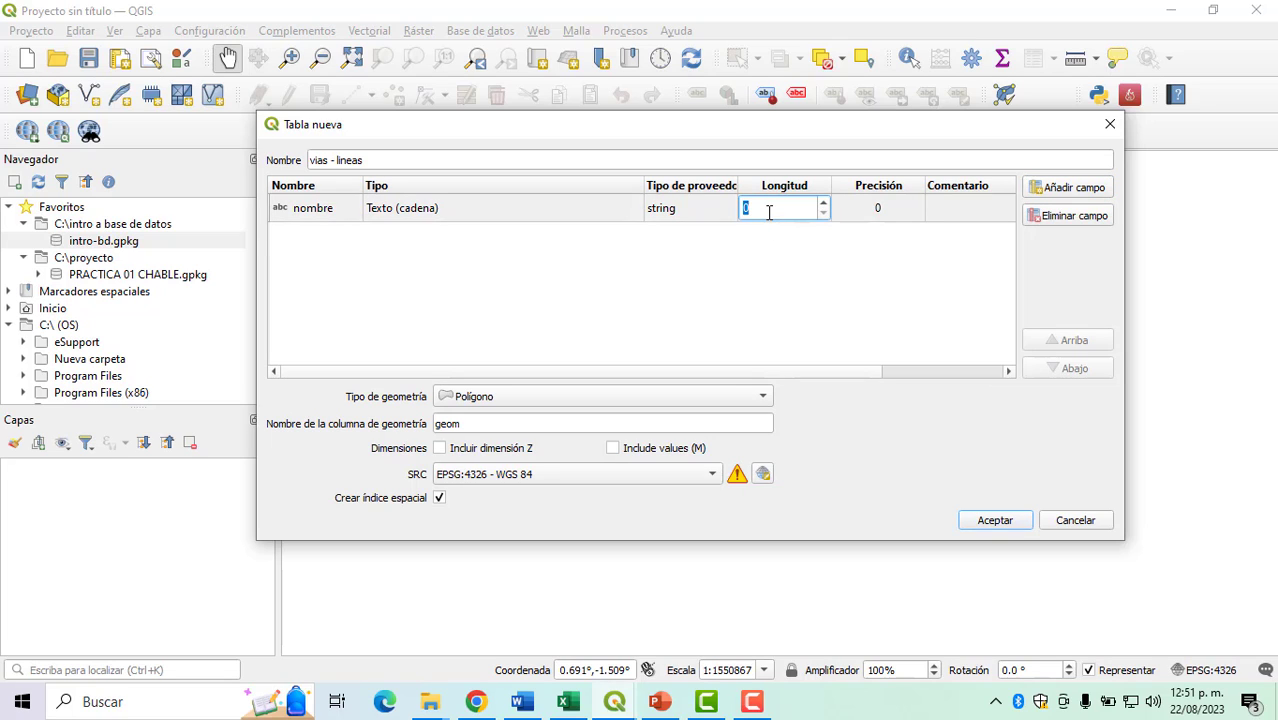
{"action": "type", "text": "30"}
{"action": "left_click", "coordinate": [1058, 193]}
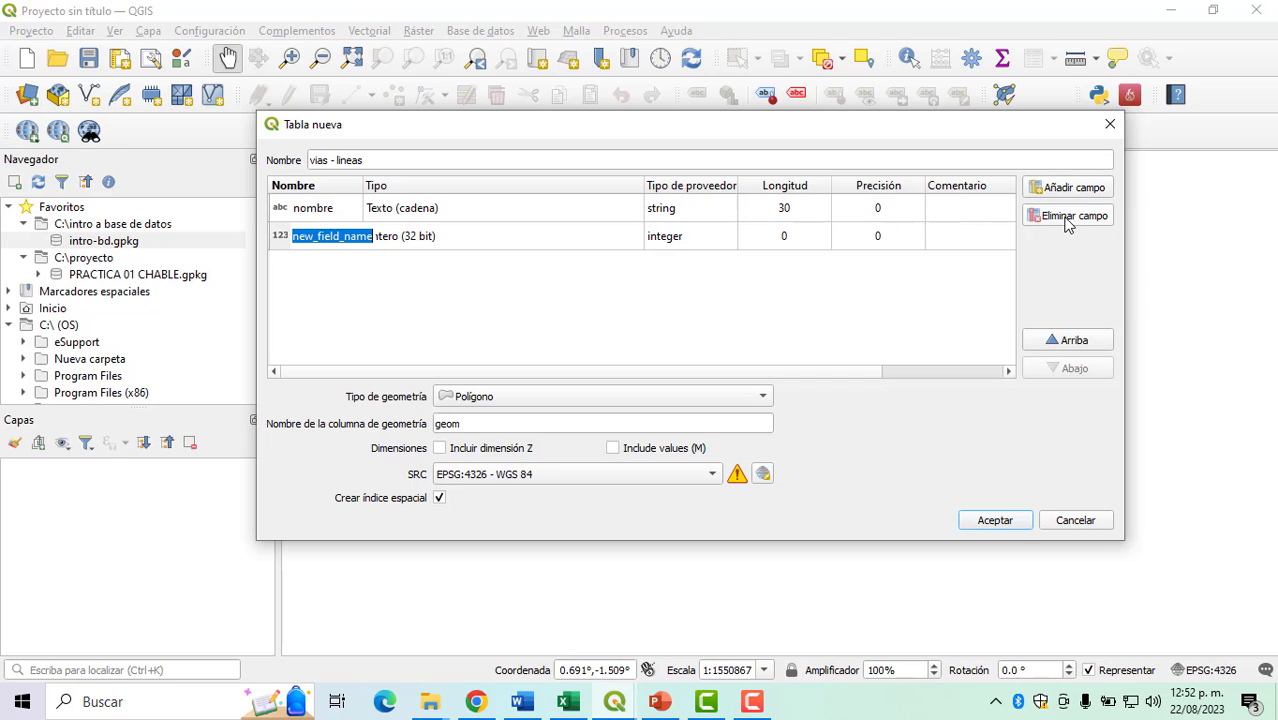
{"action": "left_click", "coordinate": [812, 247]}
{"action": "double_click", "coordinate": [809, 215]}
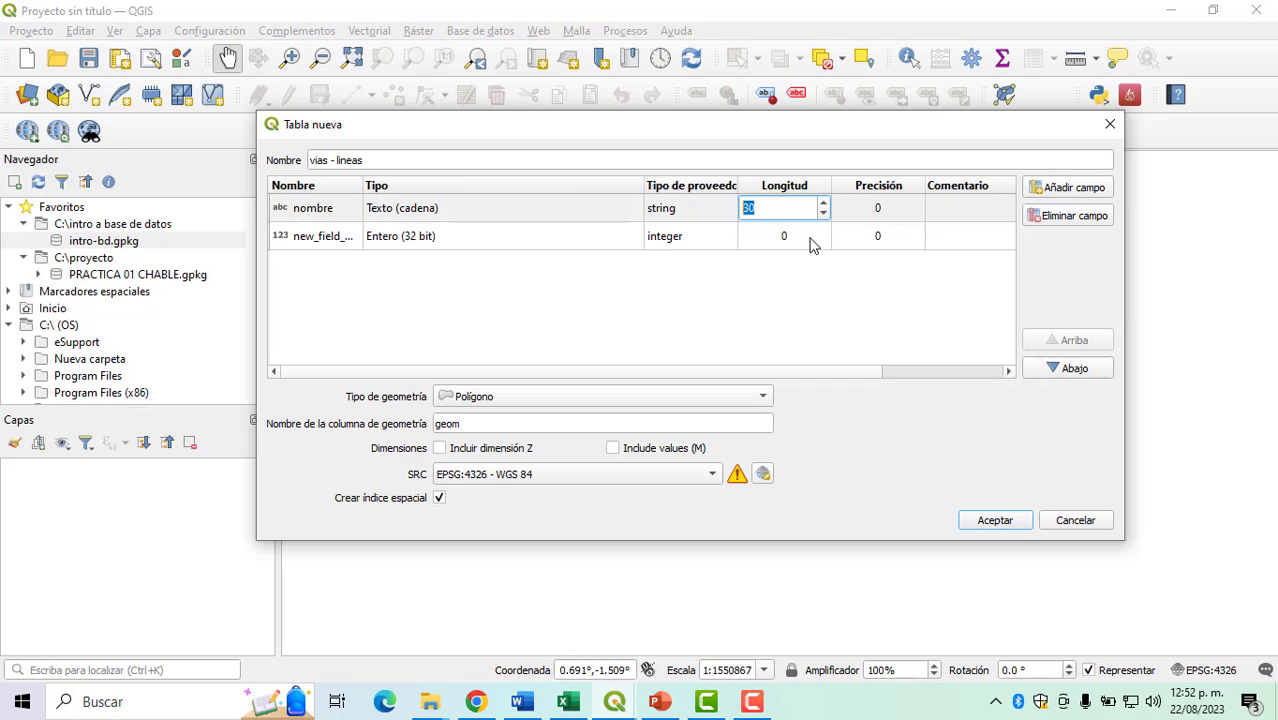
{"action": "left_click", "coordinate": [812, 247]}
{"action": "left_click", "coordinate": [1066, 219]}
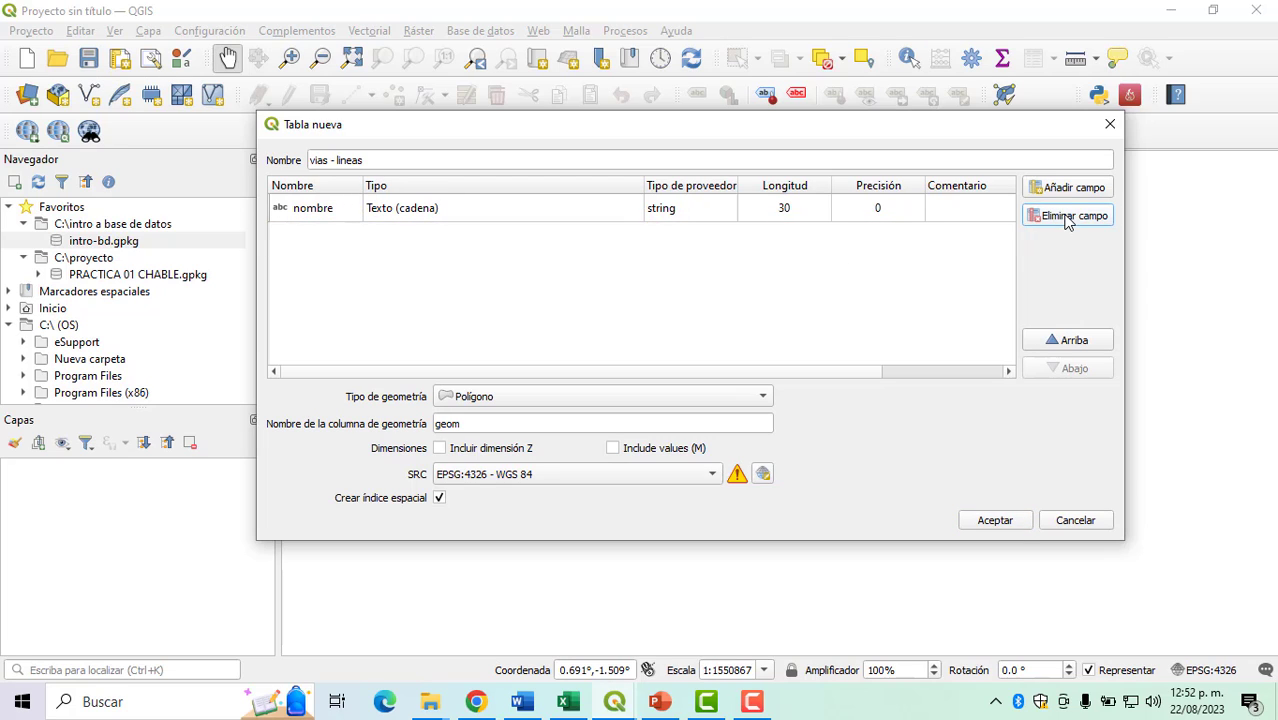
Step: Add a second field named categoria of type Texto (cadena) with a length of 10
{"action": "left_click", "coordinate": [1067, 188]}
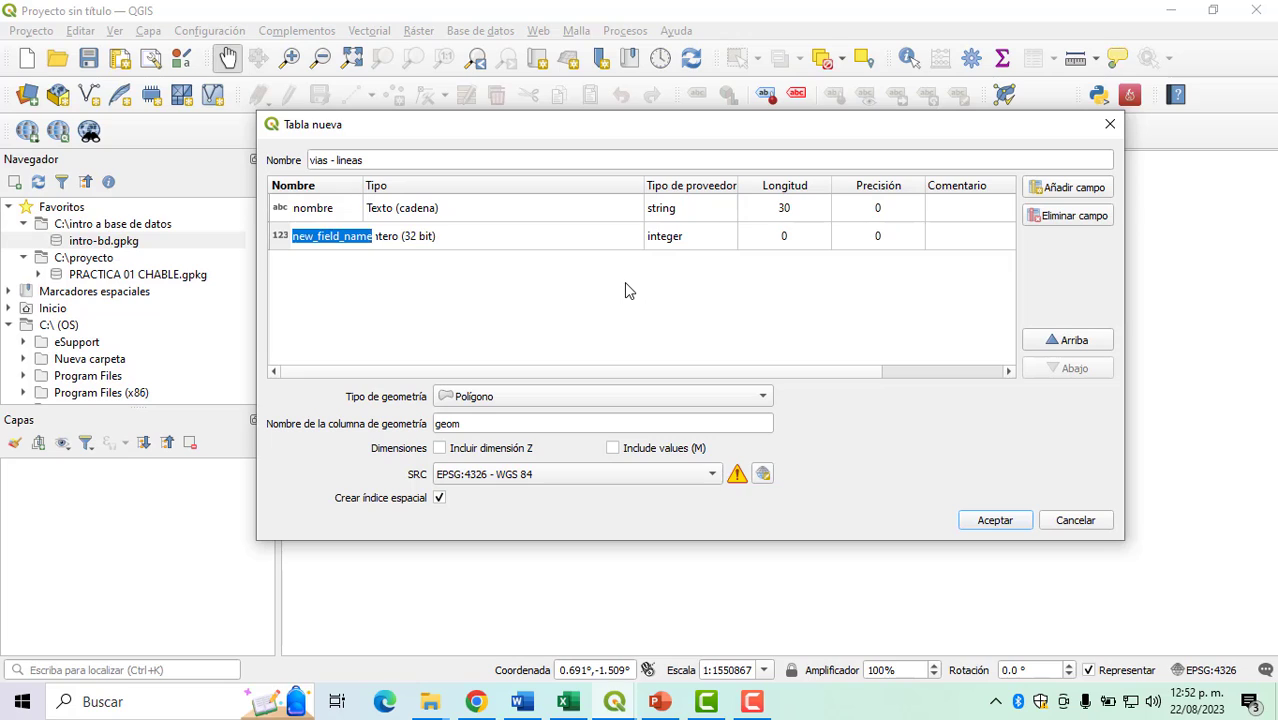
{"action": "type", "text": "cat"}
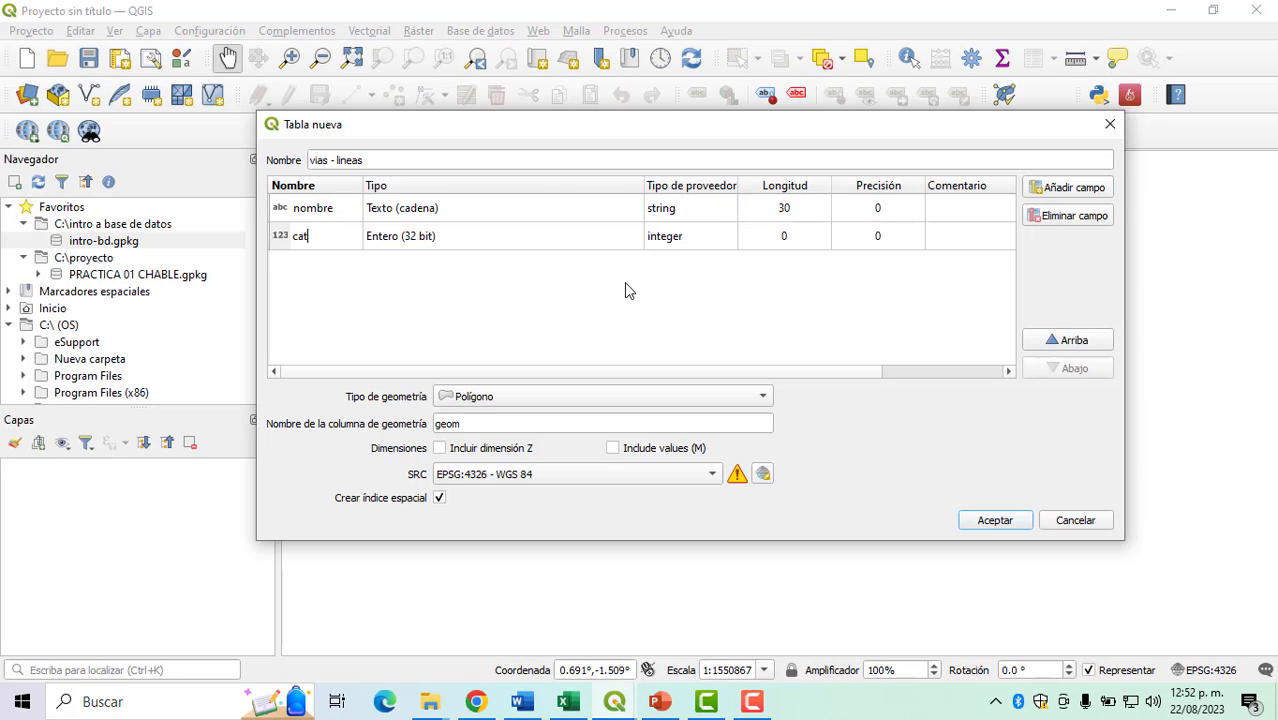
{"action": "type", "text": "egoria"}
{"action": "left_click", "coordinate": [605, 240]}
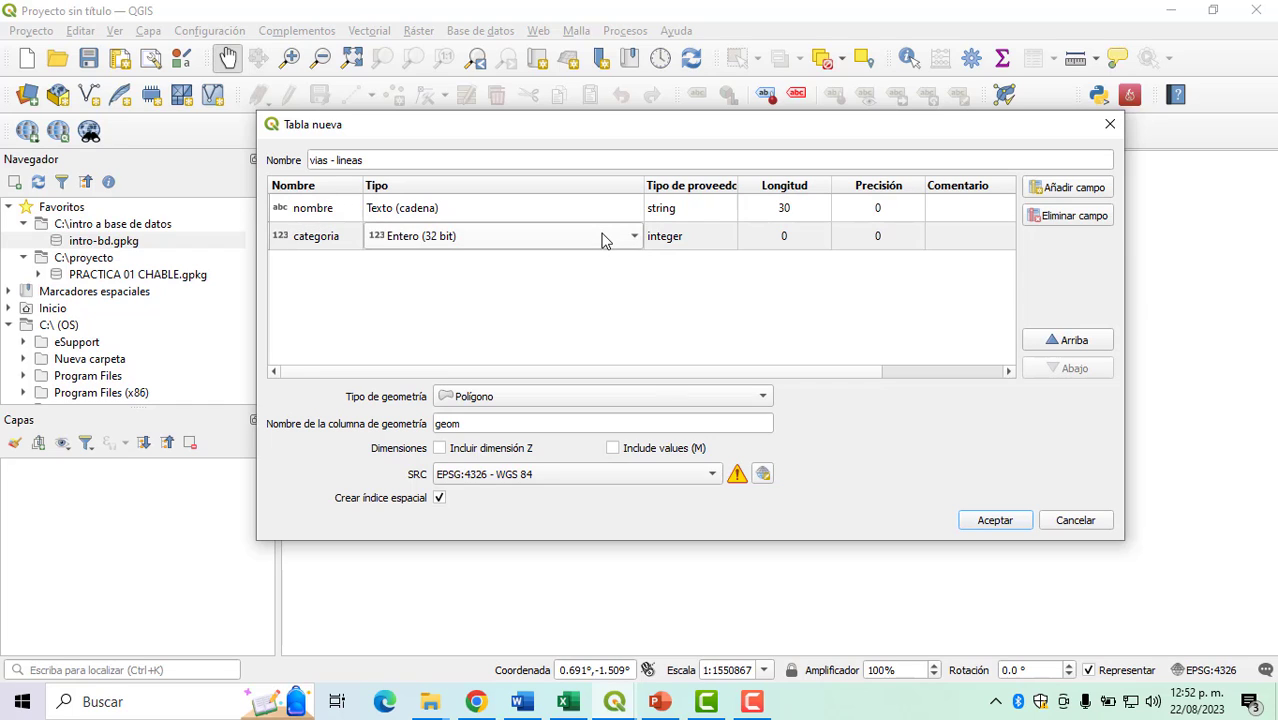
{"action": "left_click", "coordinate": [599, 240]}
{"action": "left_click", "coordinate": [586, 299]}
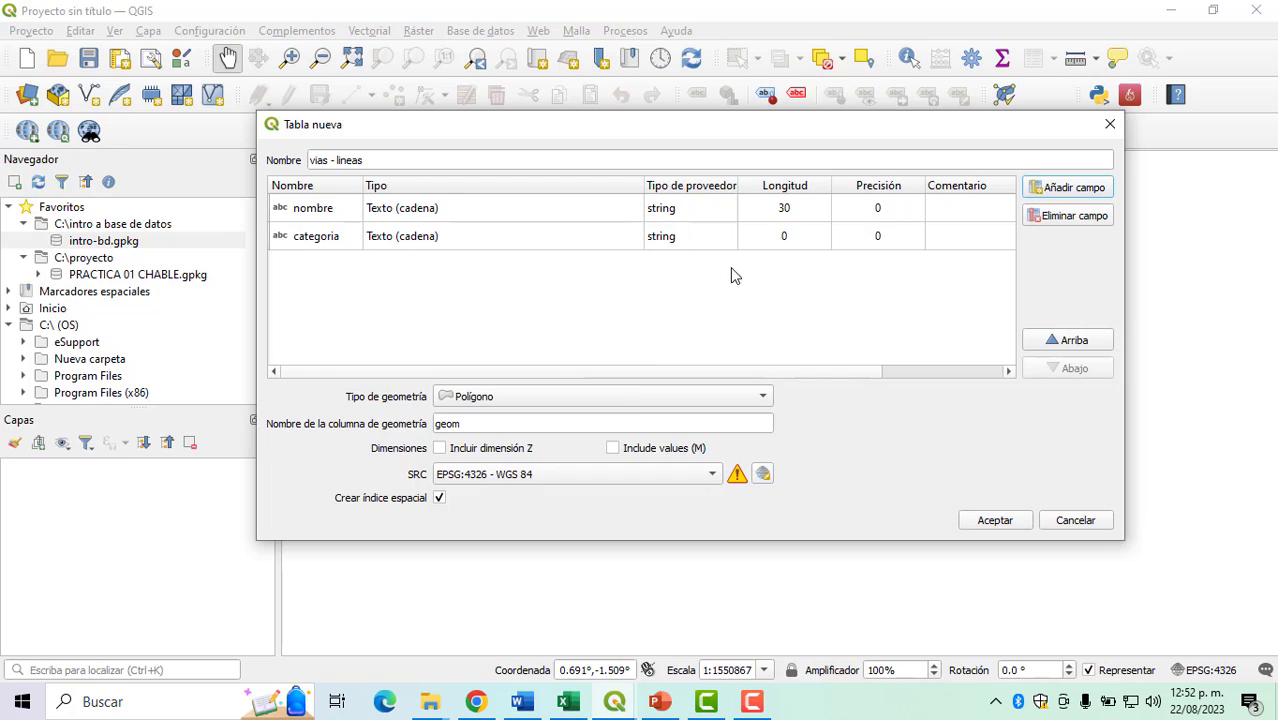
{"action": "double_click", "coordinate": [785, 240]}
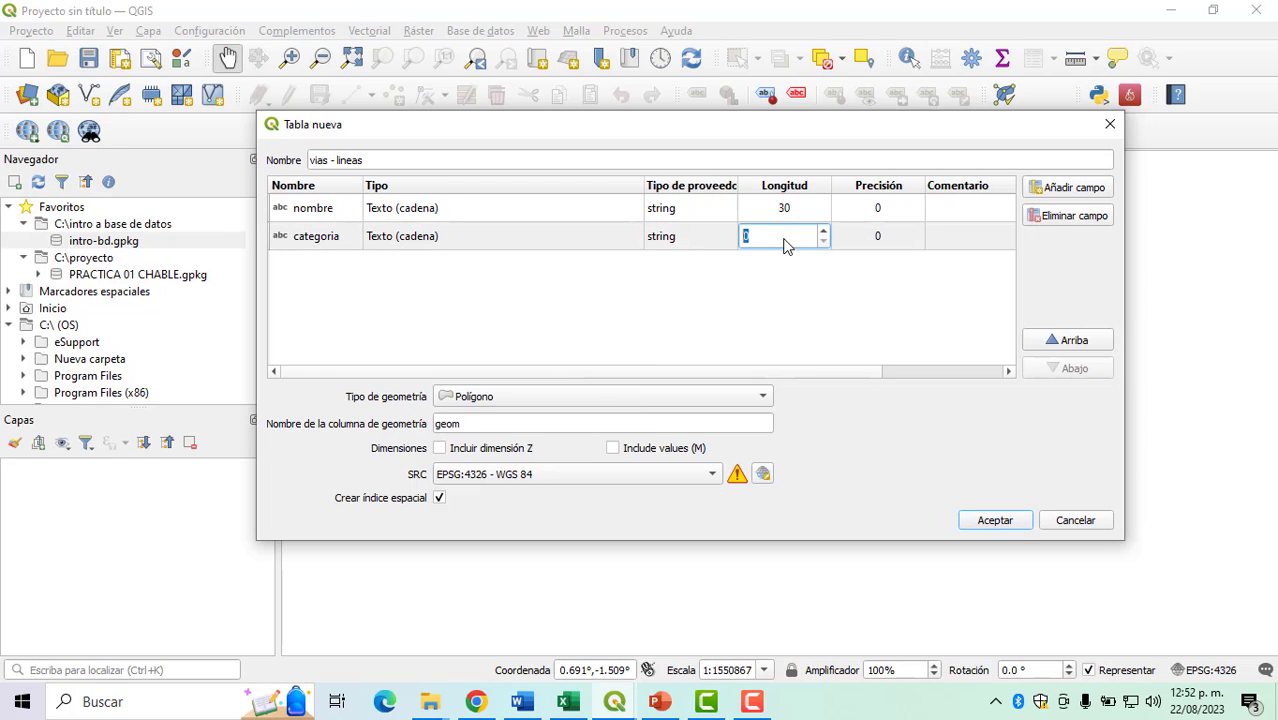
{"action": "type", "text": "10"}
Step: Add a third field named longitud of type Entero (32 bit)
{"action": "left_click", "coordinate": [1045, 196]}
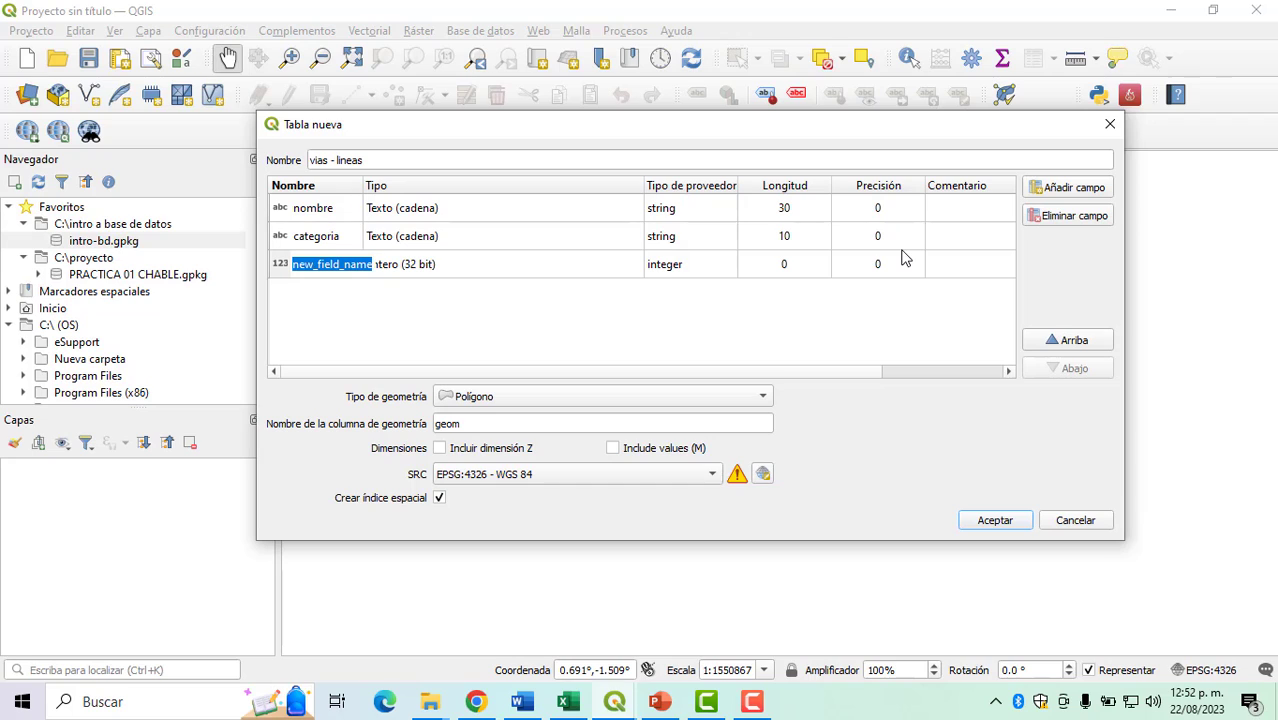
{"action": "type", "text": "l"}
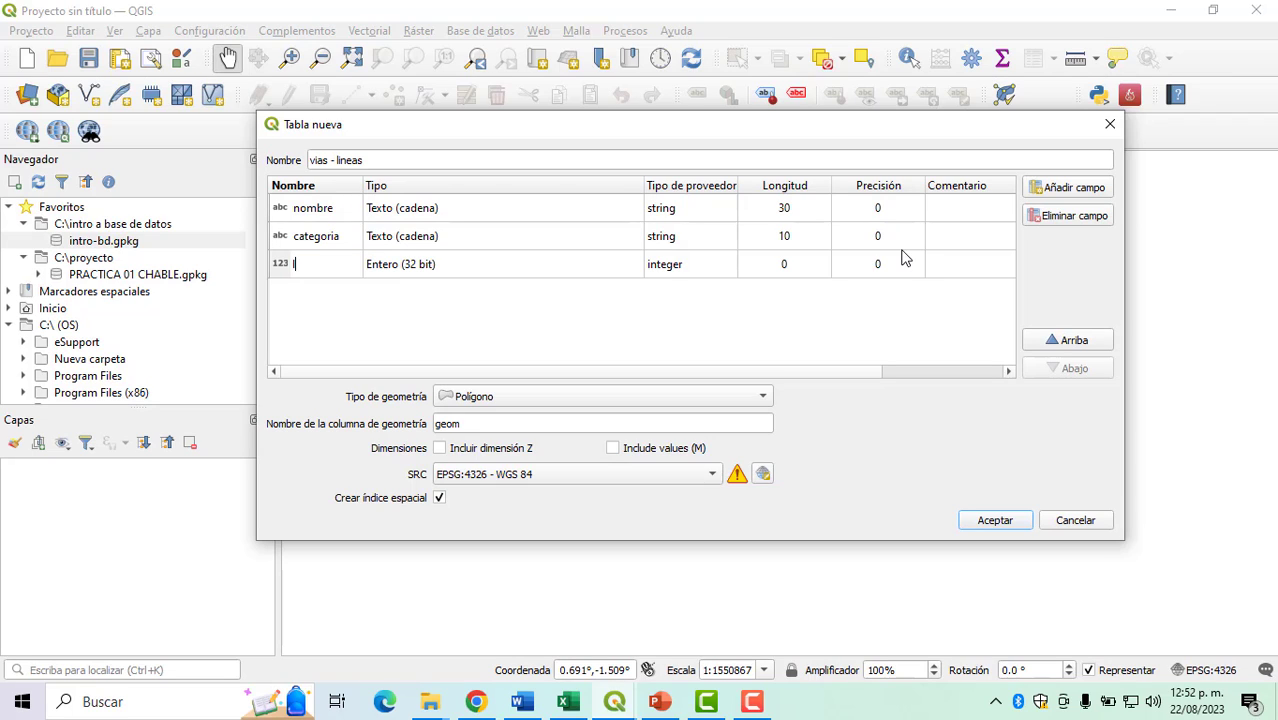
{"action": "type", "text": "ongitud"}
{"action": "left_click", "coordinate": [406, 265]}
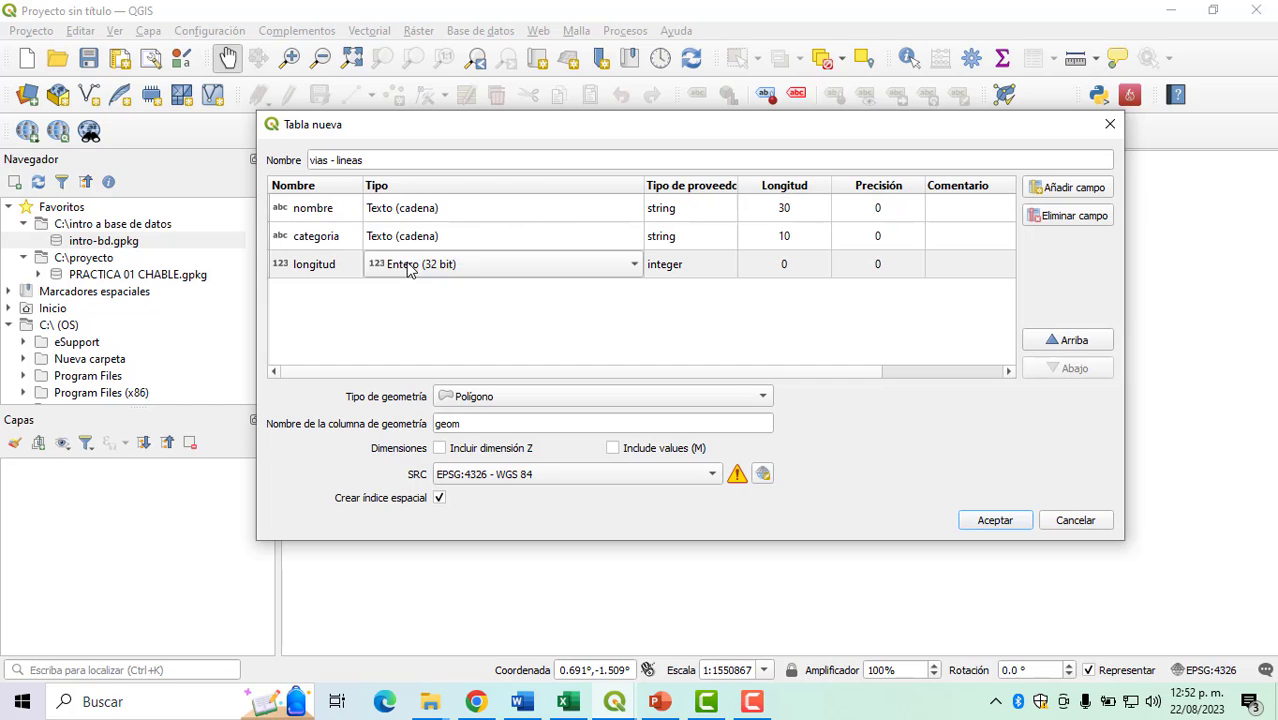
{"action": "left_click", "coordinate": [689, 270]}
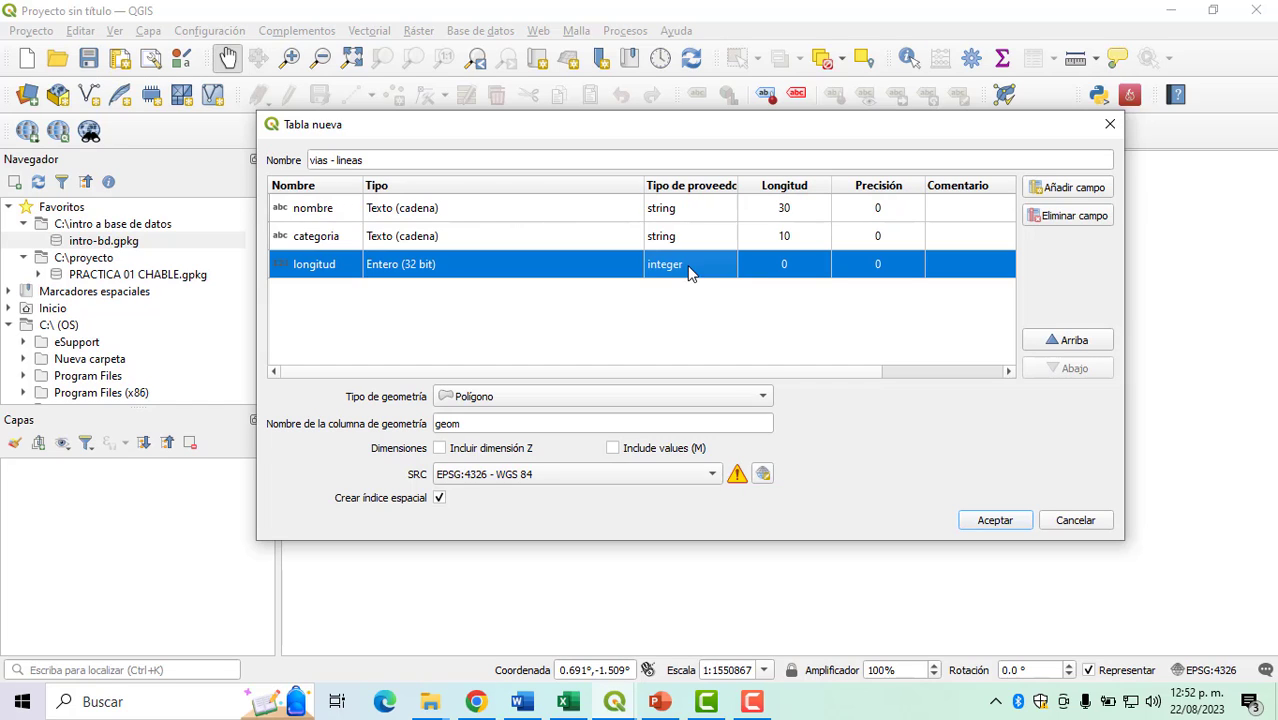
{"action": "left_click", "coordinate": [476, 262]}
{"action": "left_click", "coordinate": [505, 270]}
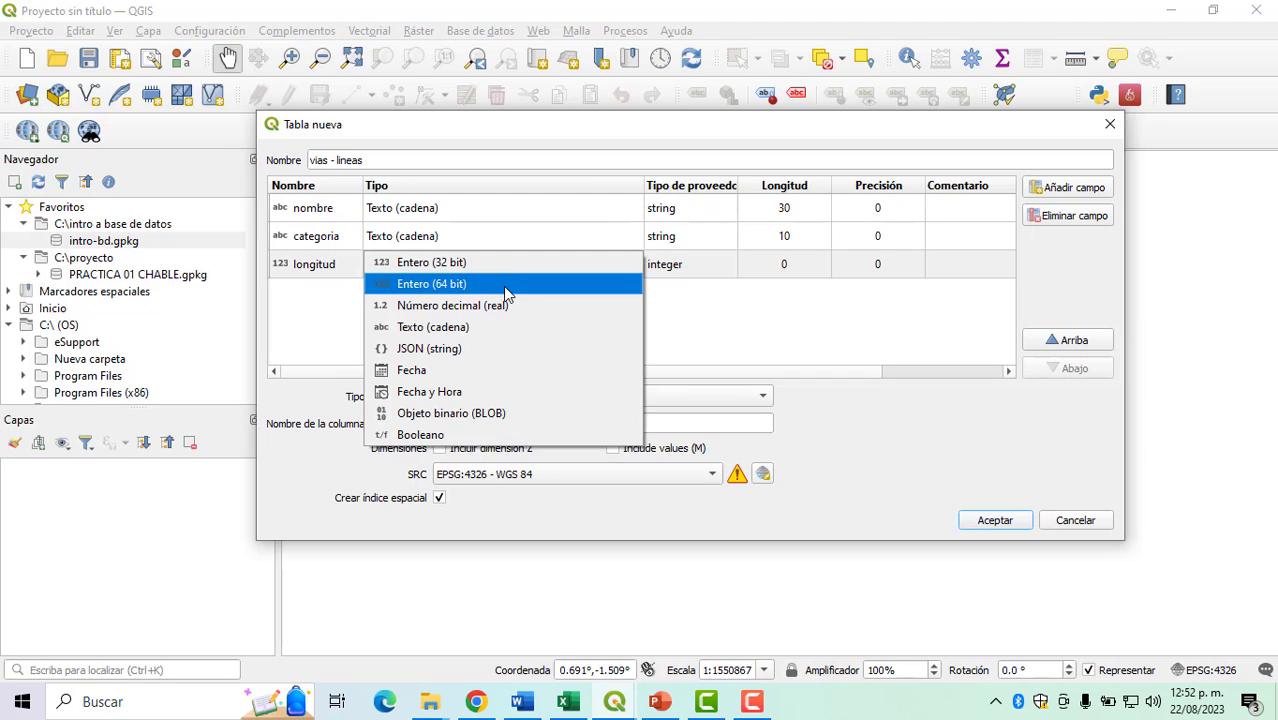
{"action": "left_click", "coordinate": [502, 285]}
{"action": "left_click", "coordinate": [503, 280]}
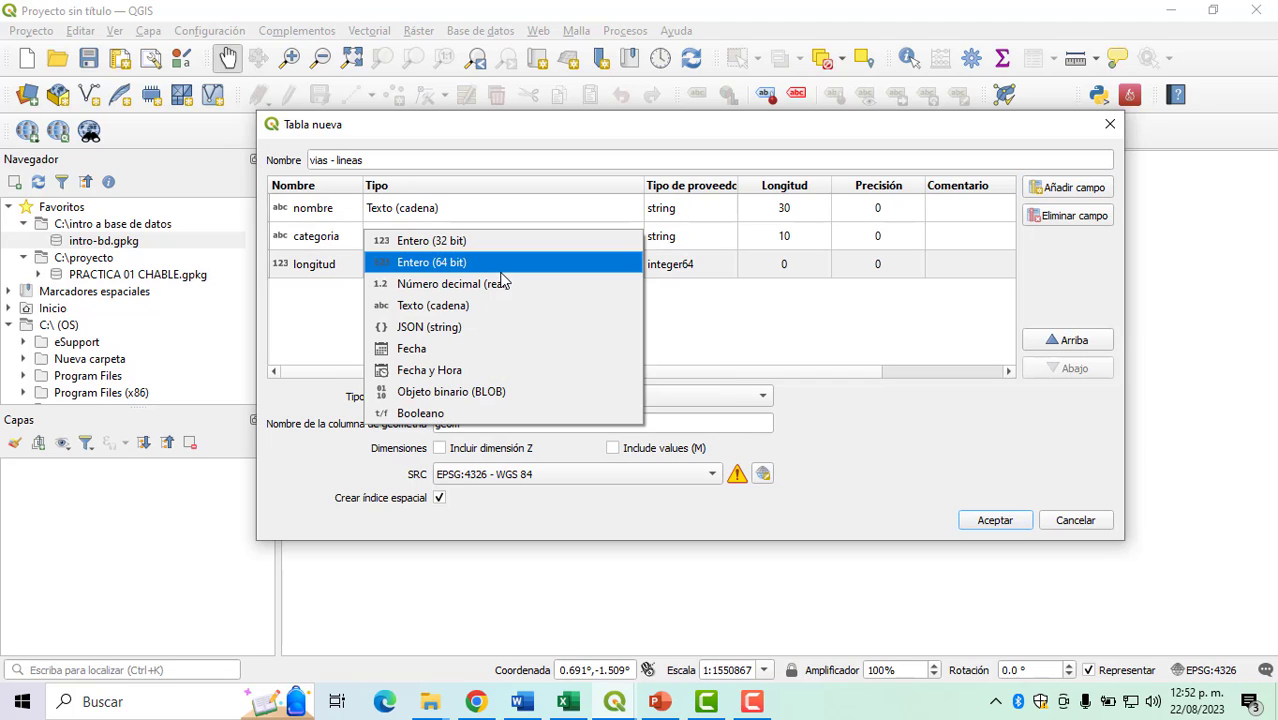
{"action": "left_click", "coordinate": [492, 244]}
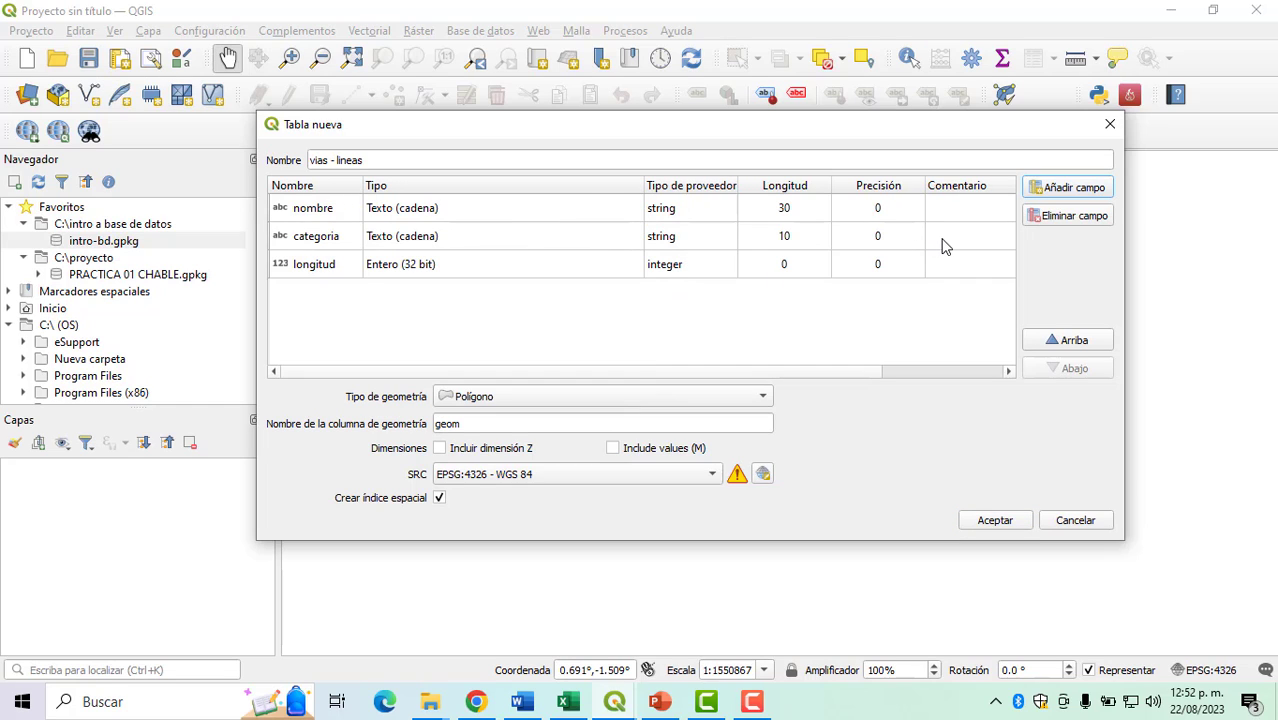
Step: Set the geometry type of the vias - lineas table to Cadena de líneas
{"action": "left_click", "coordinate": [665, 397]}
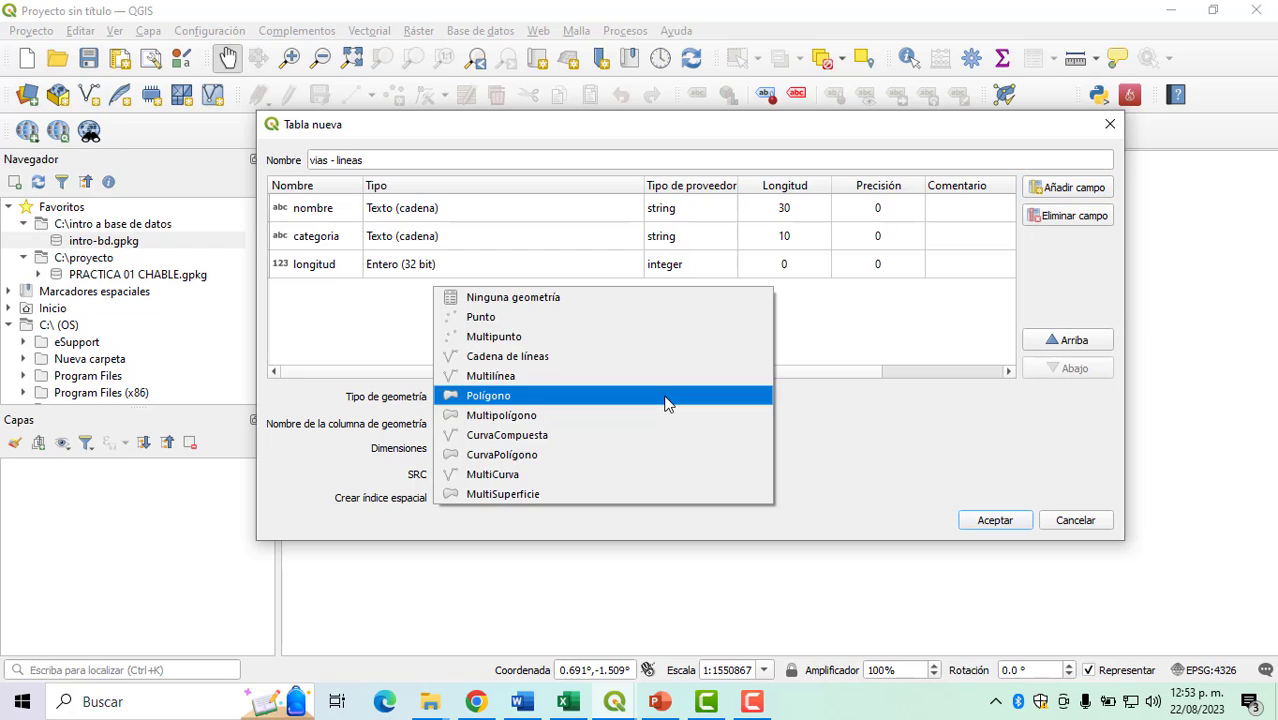
{"action": "left_click", "coordinate": [601, 362]}
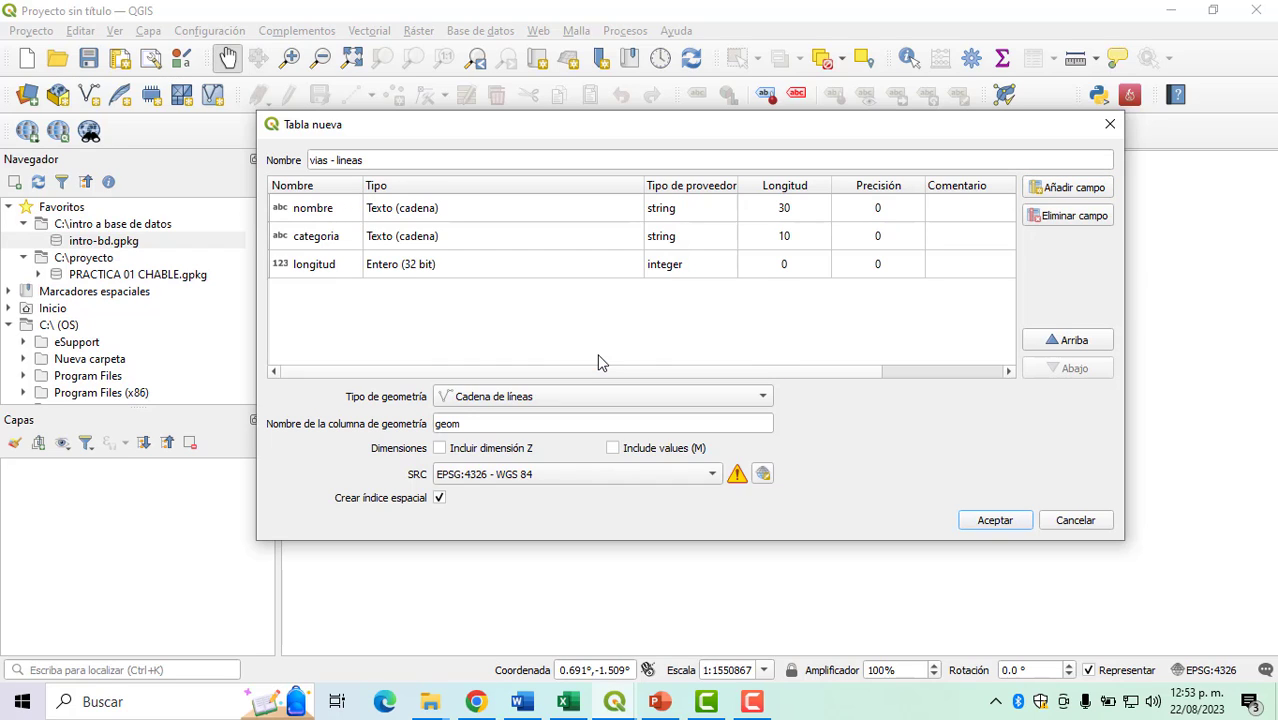
Step: Try EPSG:32616 - WGS 84 / UTM zone 16N as the table's coordinate system and restore EPSG:4326 - WGS 84
{"action": "left_click", "coordinate": [560, 483]}
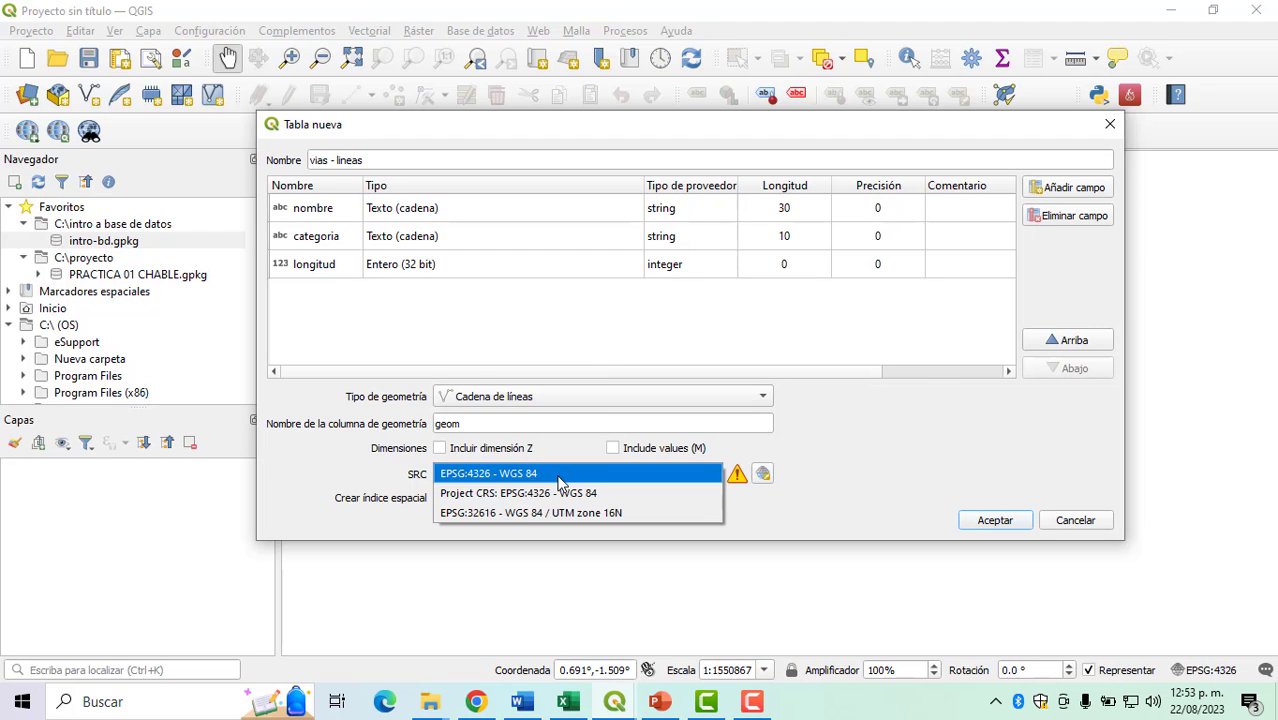
{"action": "left_click", "coordinate": [593, 515]}
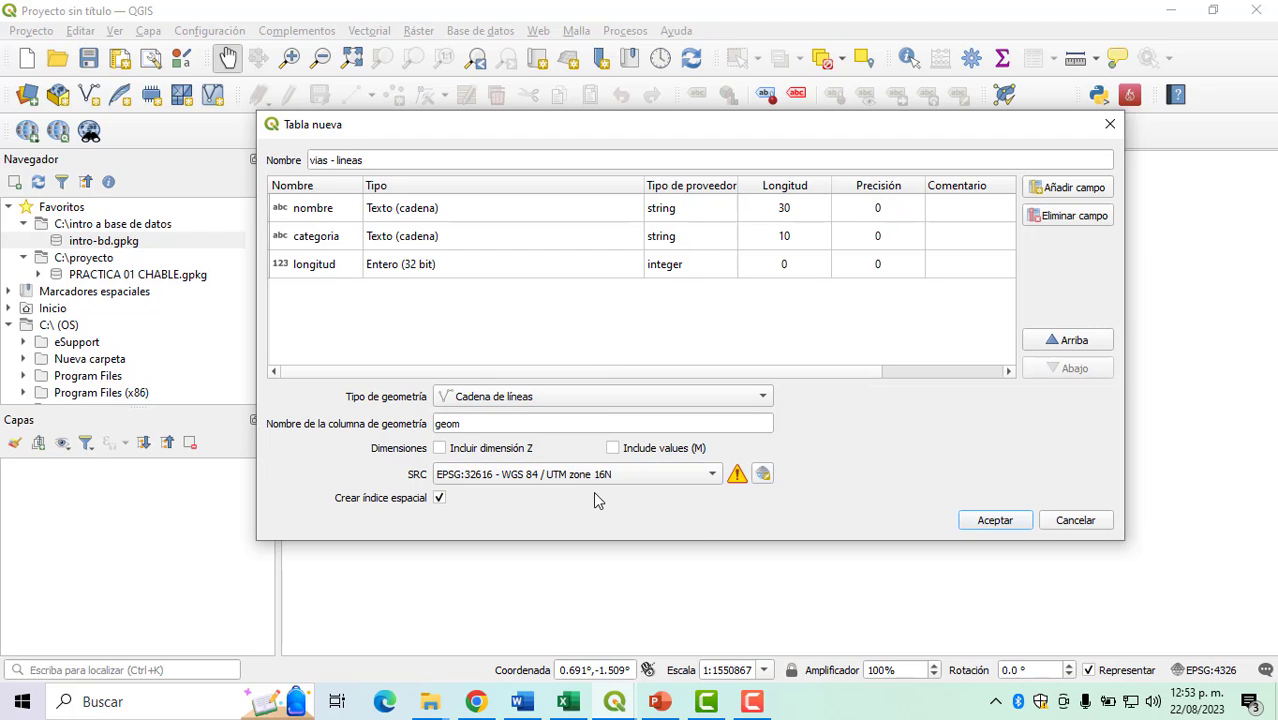
{"action": "mouse_move", "coordinate": [601, 481]}
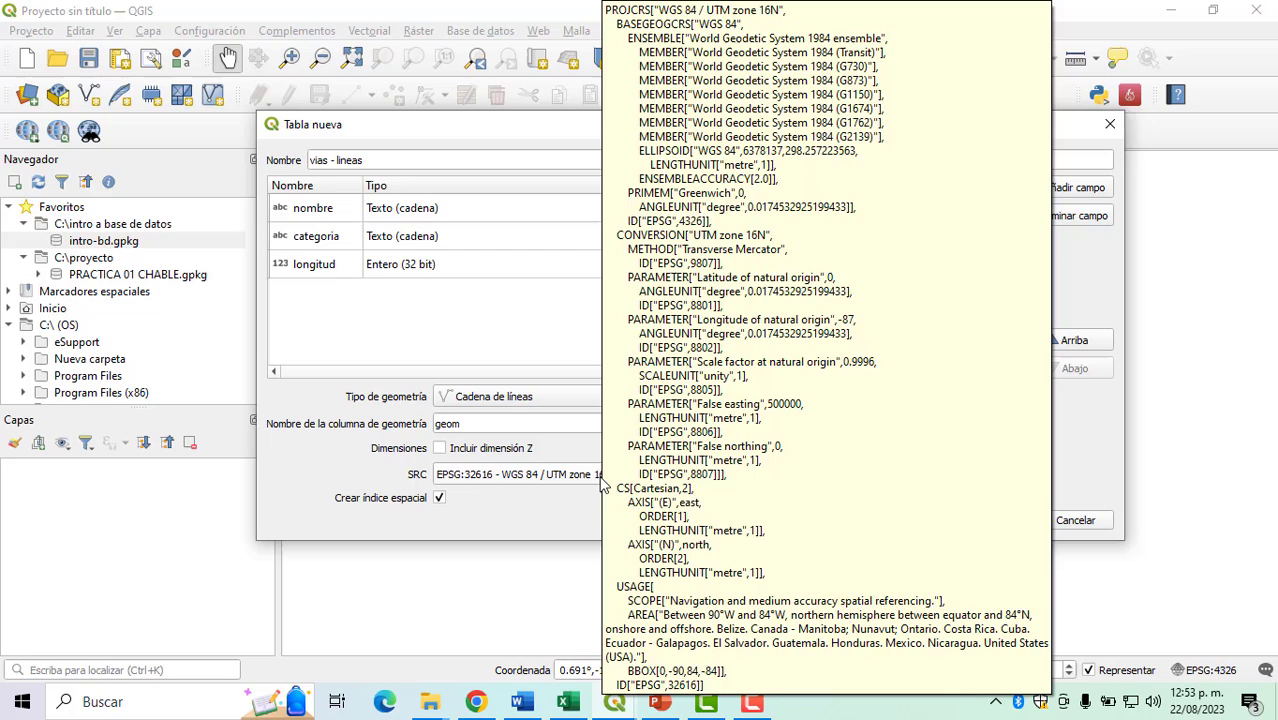
{"action": "left_click", "coordinate": [533, 478]}
{"action": "left_click", "coordinate": [533, 431]}
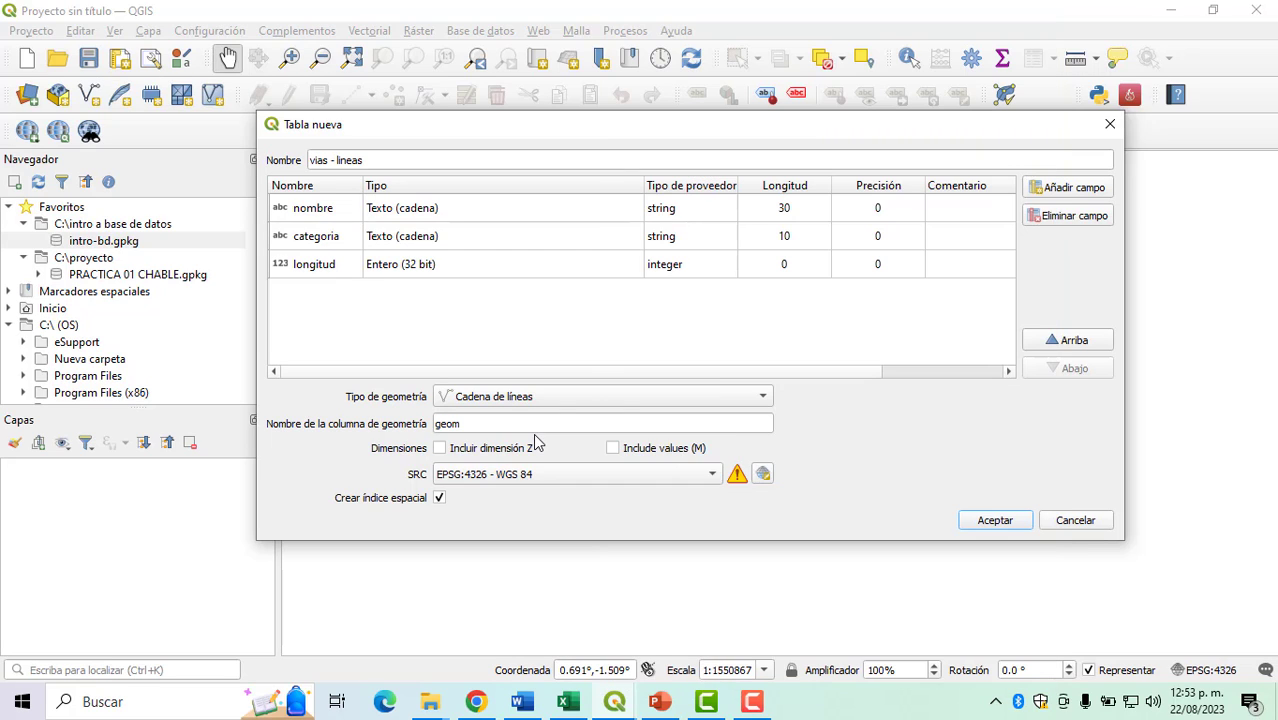
Step: Keep EPSG:4326 - WGS 84 as the coordinate system, create the vias - lineas table, and expand its field list in intro-bd.gpkg
{"action": "left_click", "coordinate": [605, 483]}
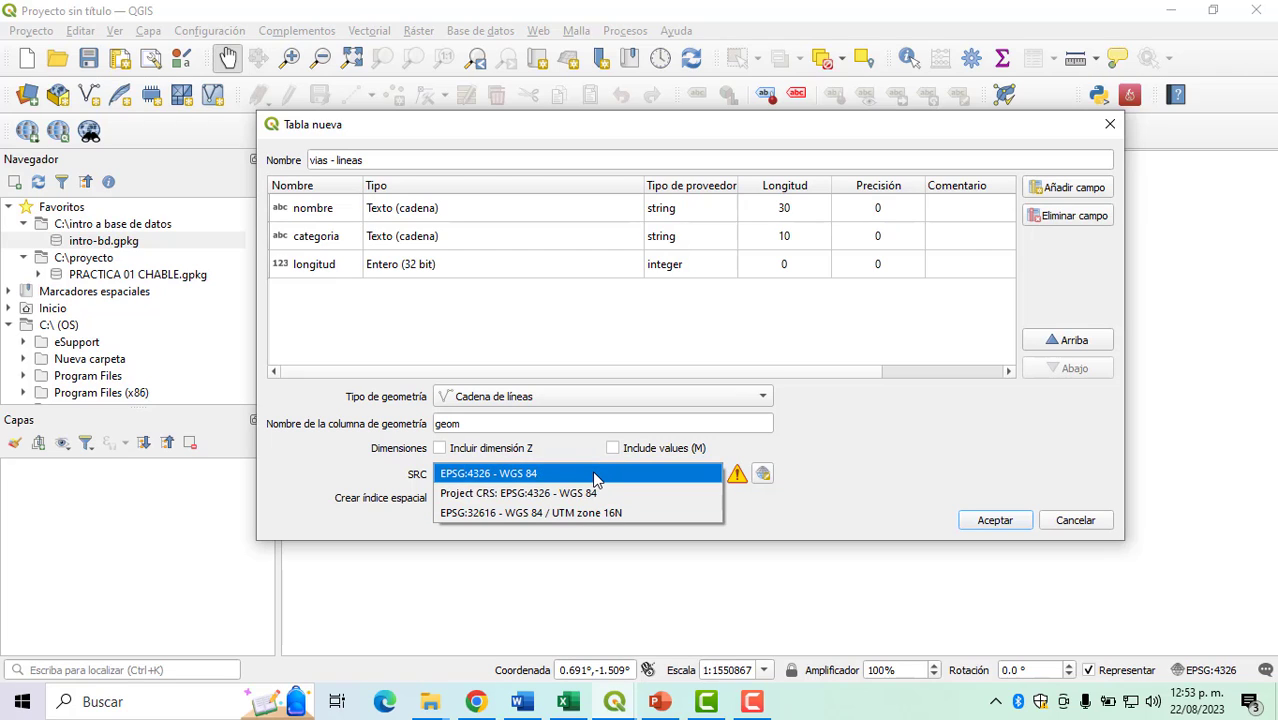
{"action": "left_click", "coordinate": [596, 475]}
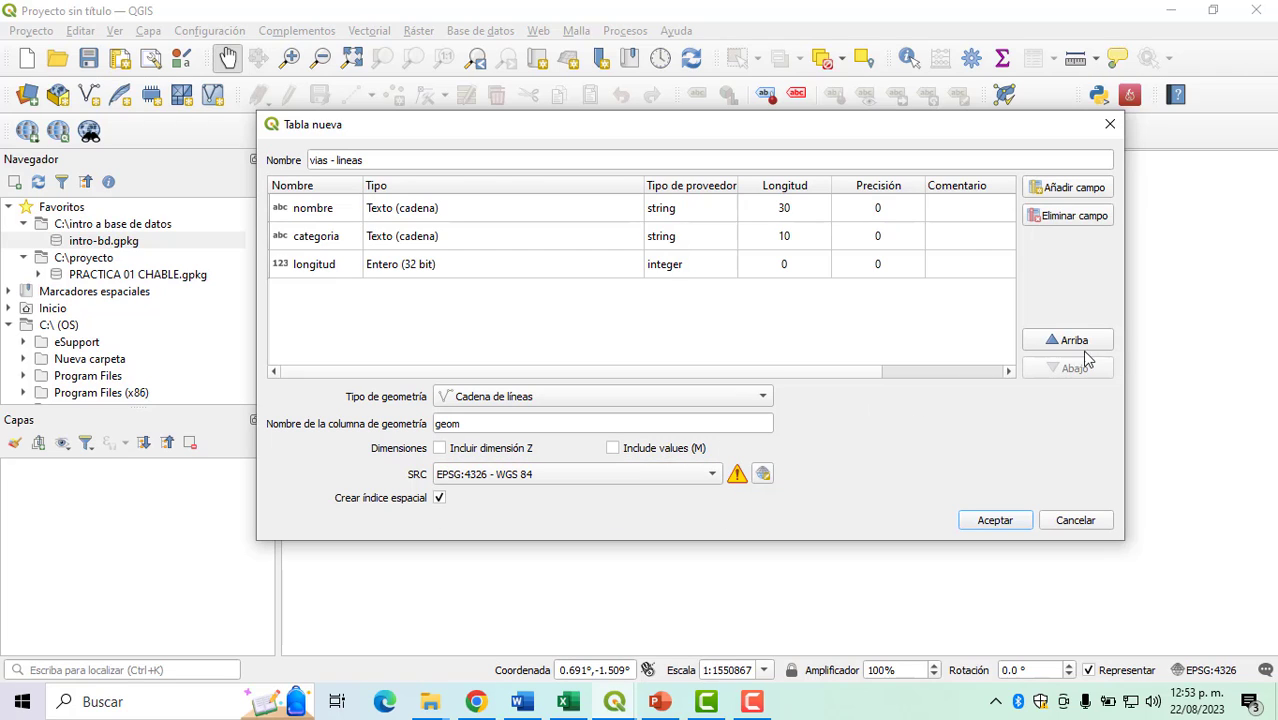
{"action": "left_click", "coordinate": [994, 521]}
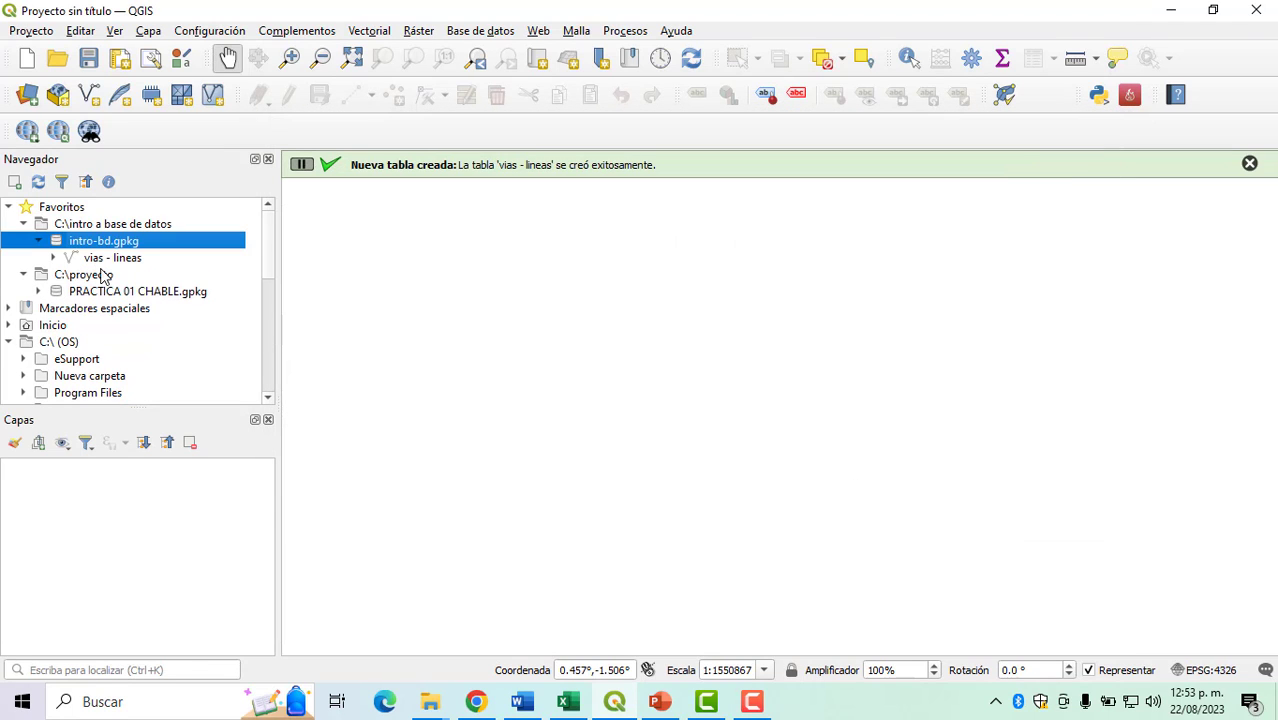
{"action": "left_click", "coordinate": [53, 259]}
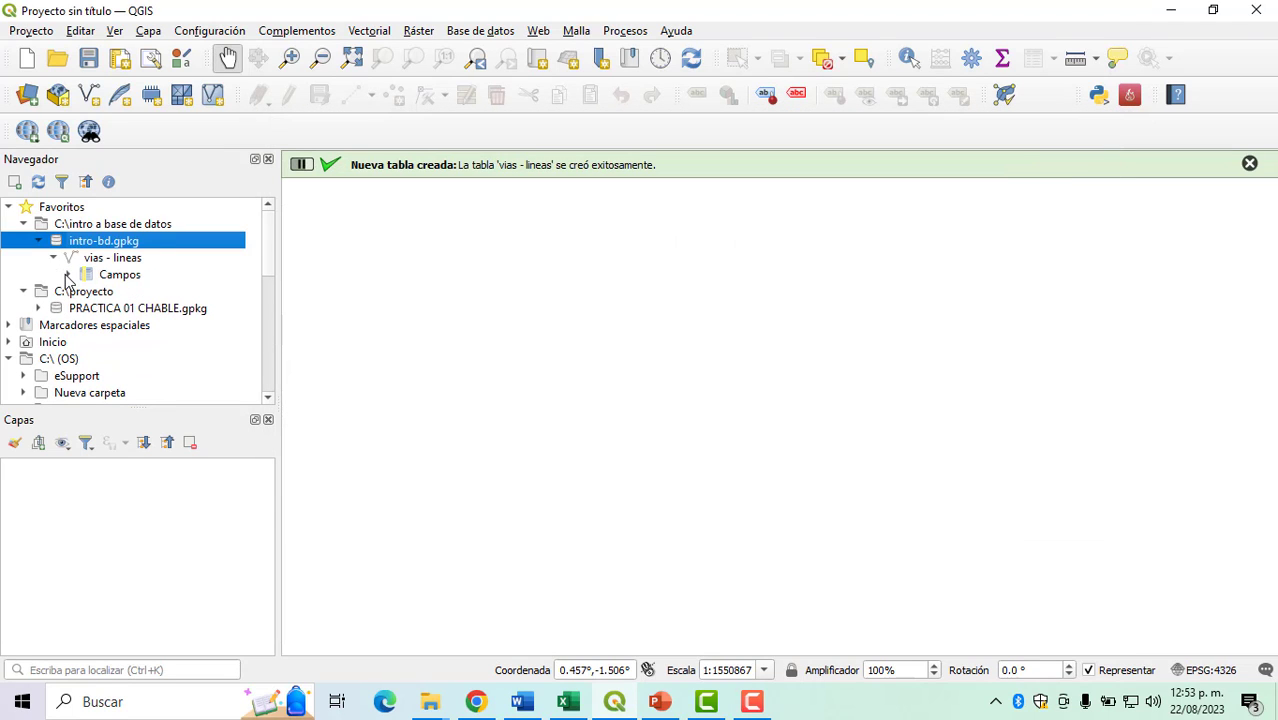
{"action": "left_click", "coordinate": [67, 274]}
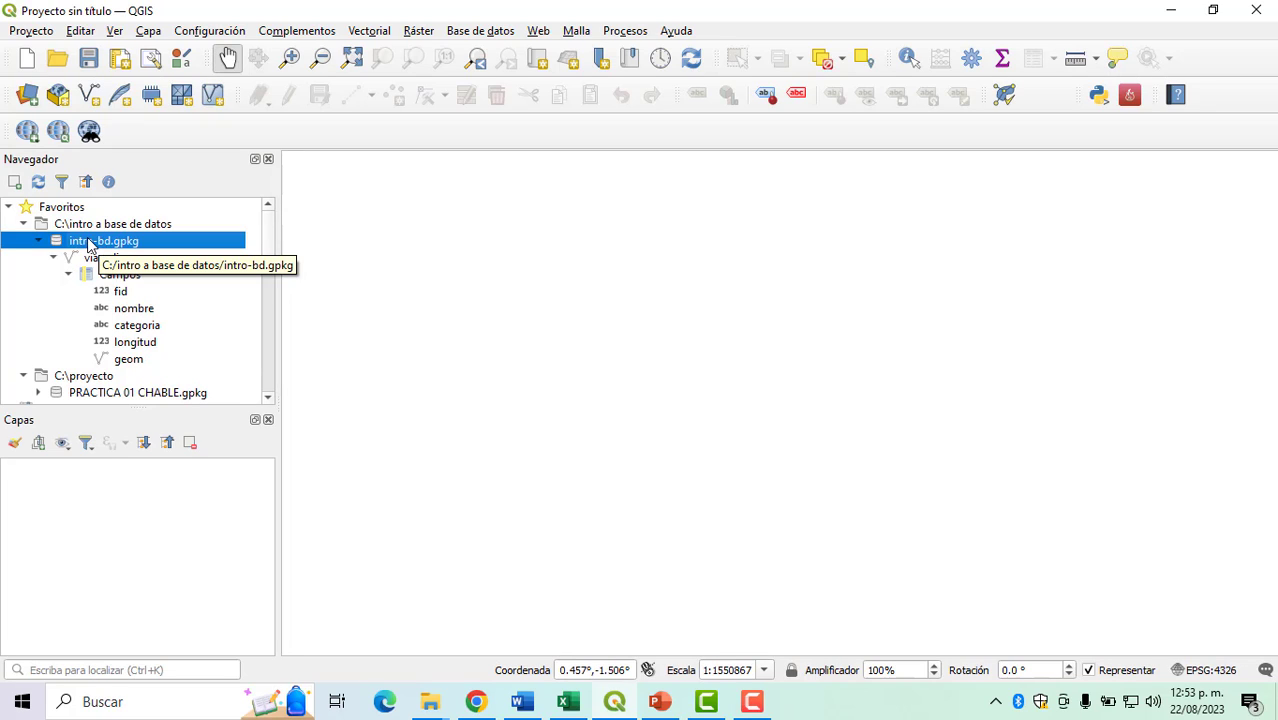
Step: Create a new table named puntos comercios in intro-bd.gpkg with geometry type Punto and no added fields
{"action": "right_click", "coordinate": [87, 245]}
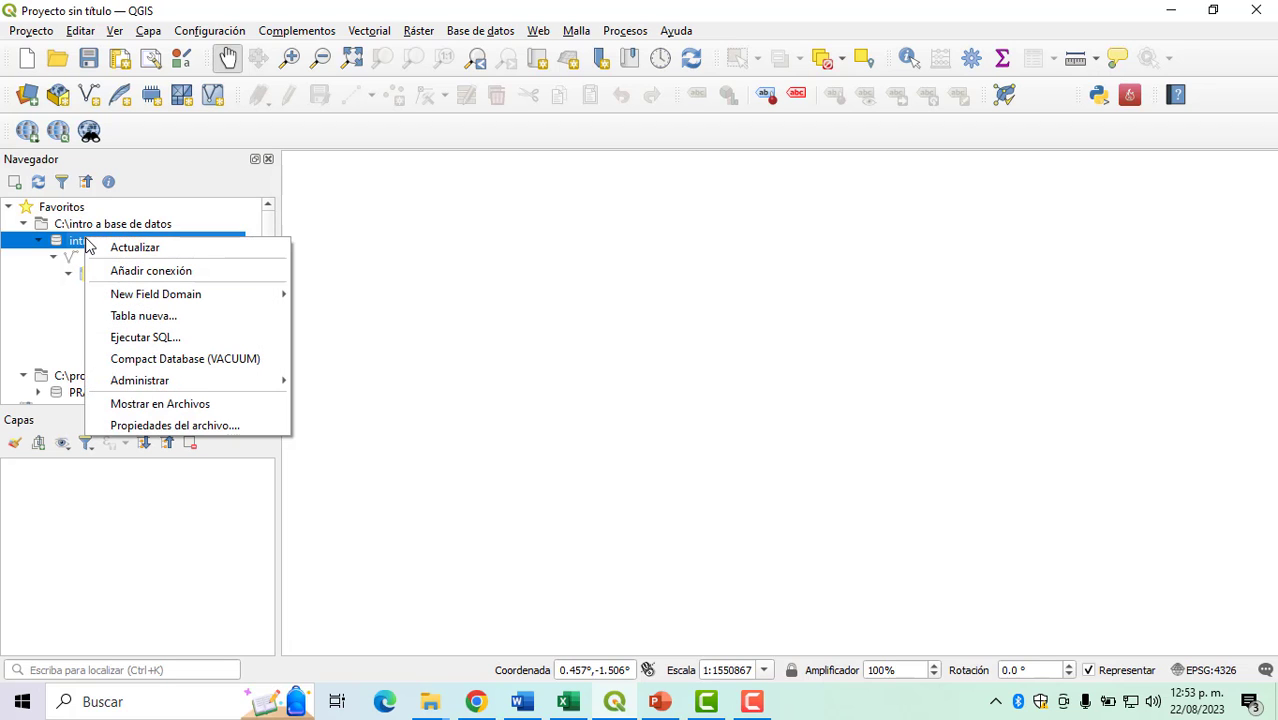
{"action": "left_click", "coordinate": [205, 315]}
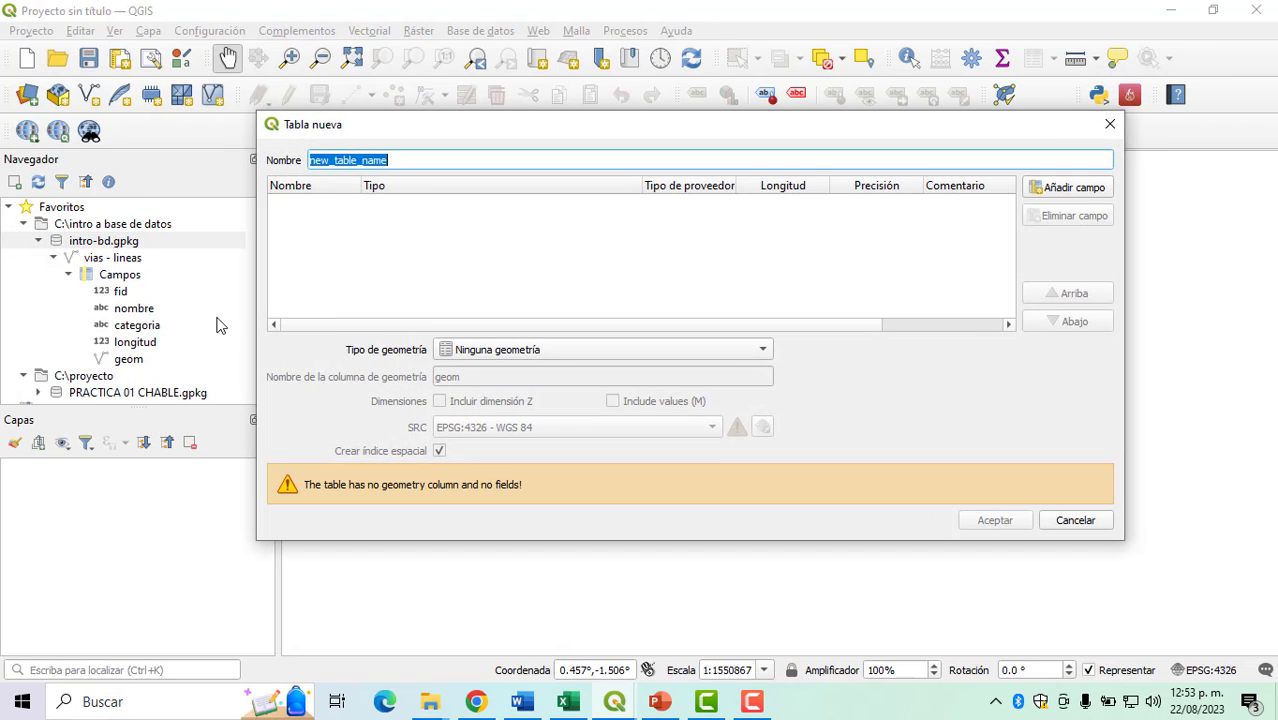
{"action": "type", "text": "p"}
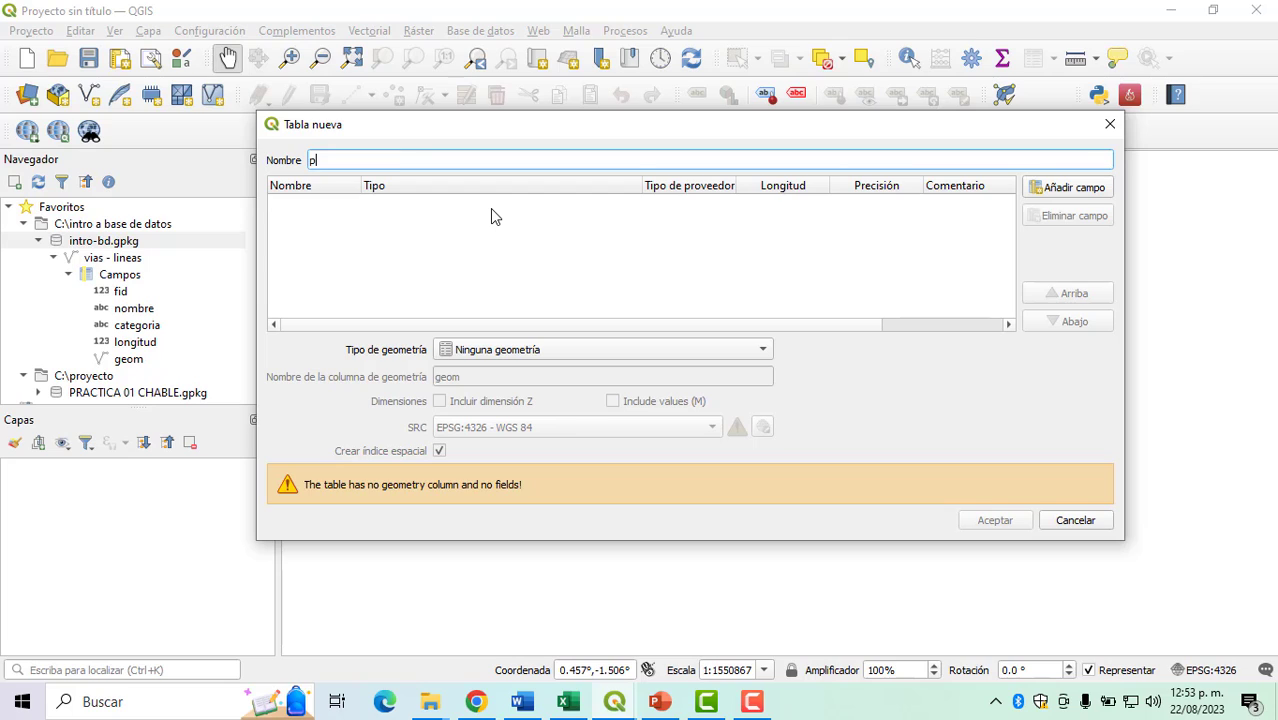
{"action": "type", "text": "untos comercios"}
{"action": "left_click", "coordinate": [743, 348]}
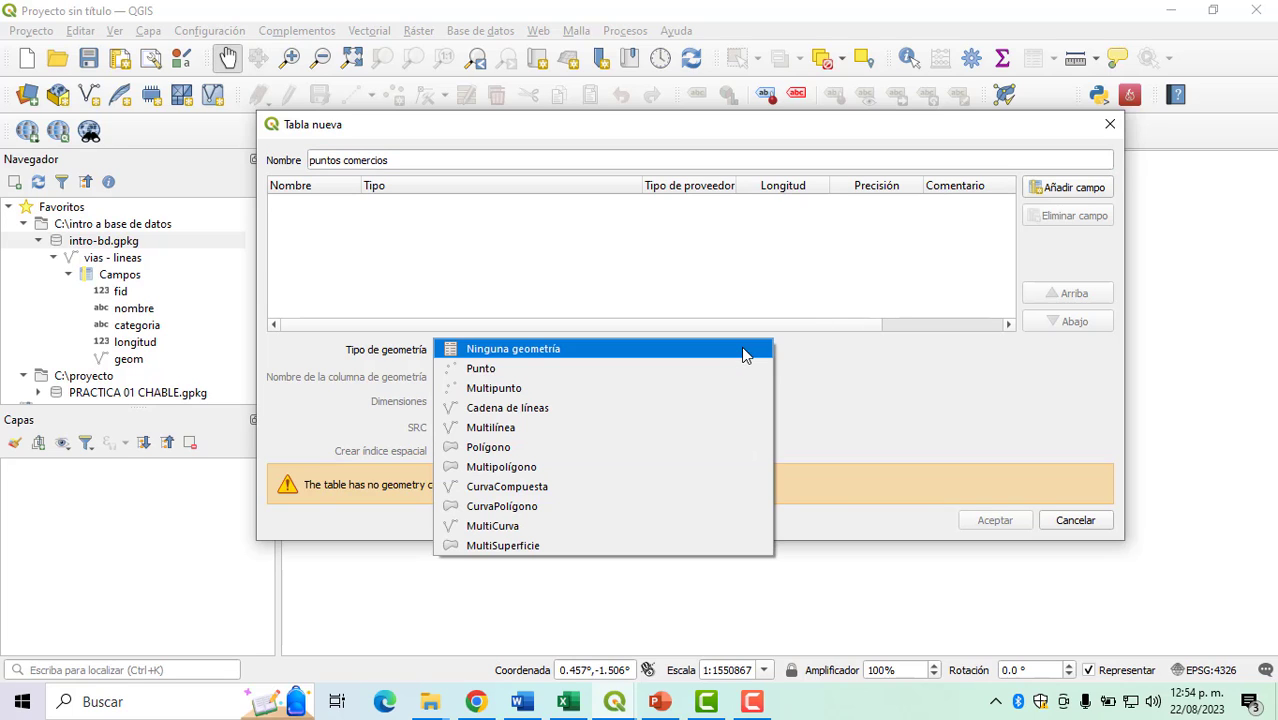
{"action": "left_click", "coordinate": [716, 370]}
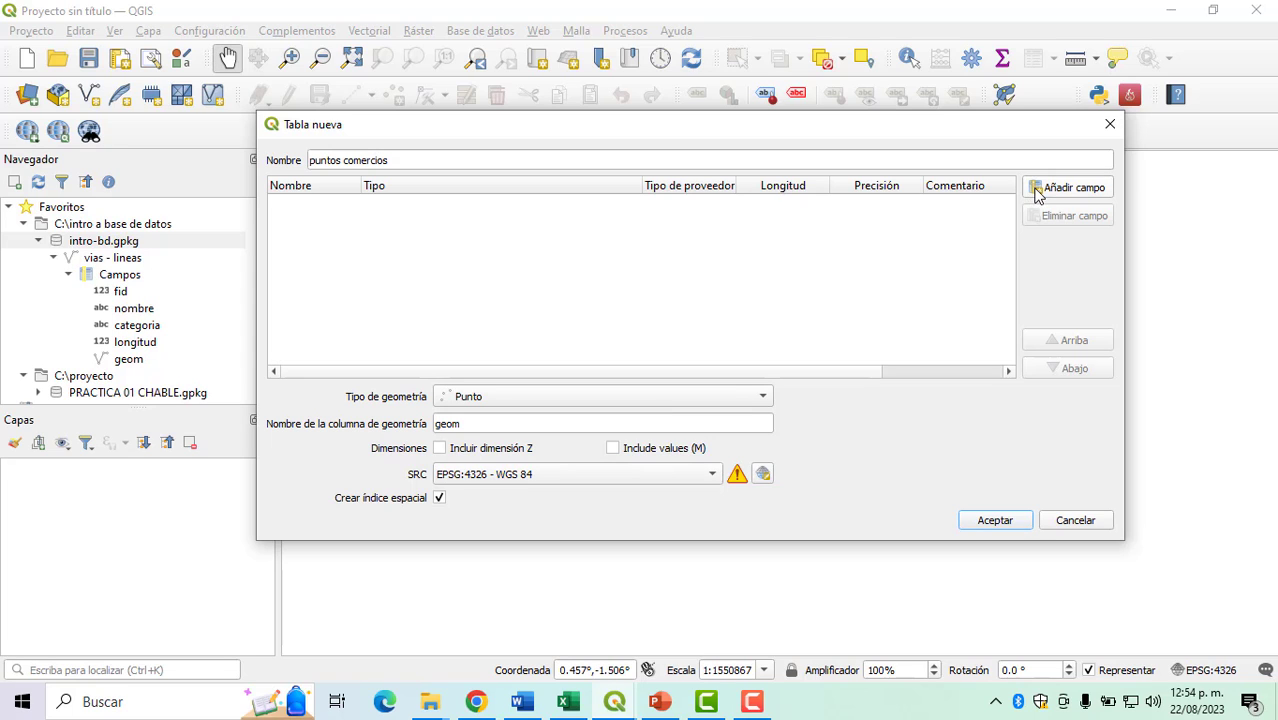
{"action": "left_click", "coordinate": [1015, 526]}
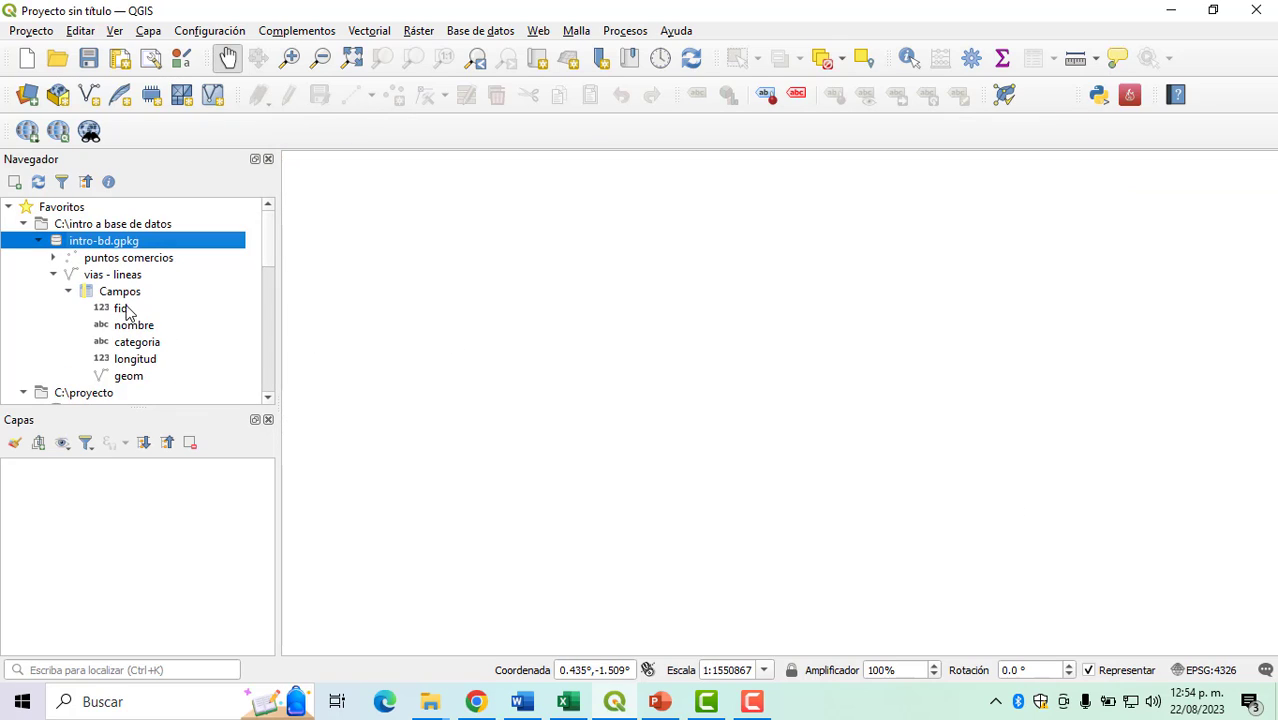
Step: Expand the fields of the puntos comercios table and add the table to the project as a layer
{"action": "left_click", "coordinate": [55, 259]}
{"action": "left_click", "coordinate": [68, 275]}
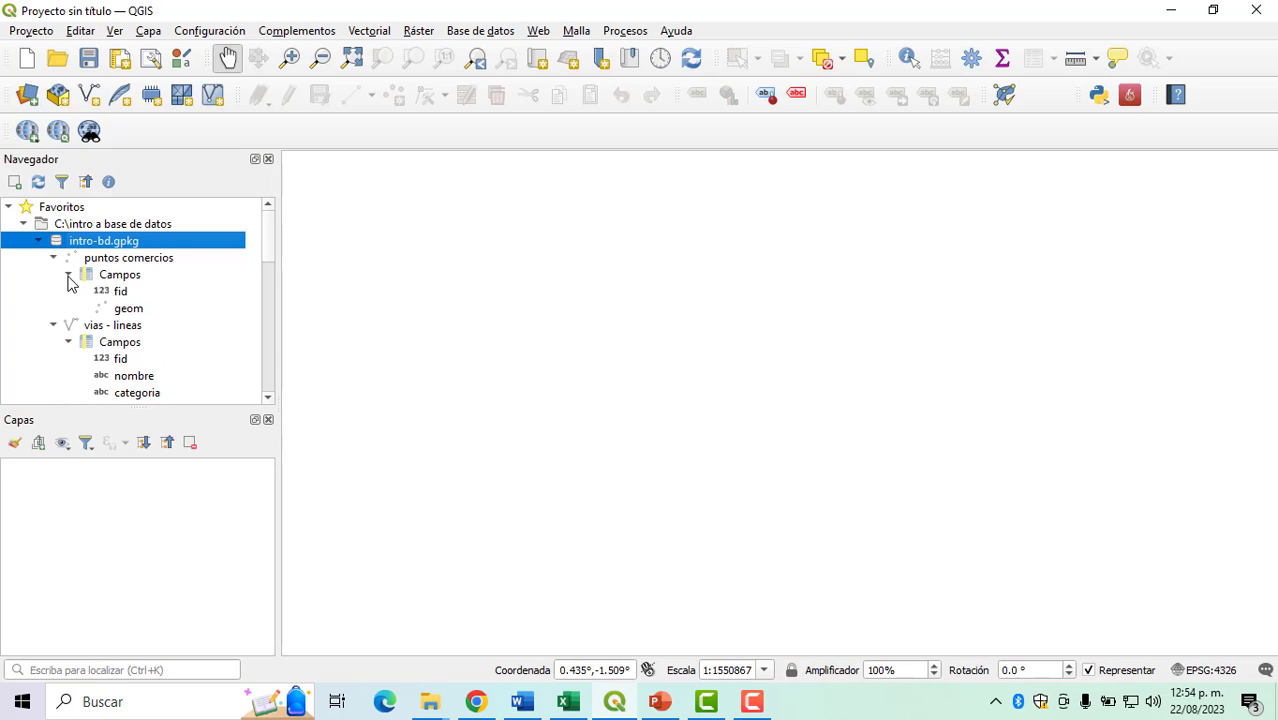
{"action": "left_click", "coordinate": [101, 284]}
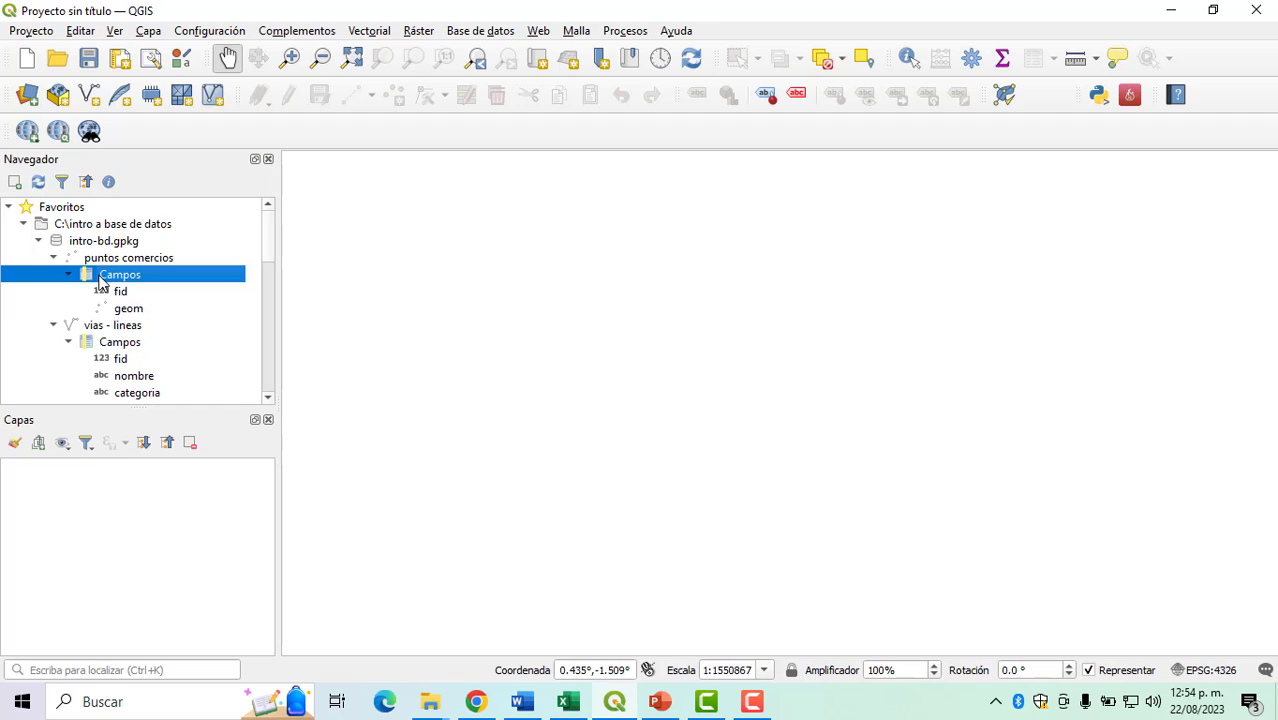
{"action": "left_click", "coordinate": [104, 259]}
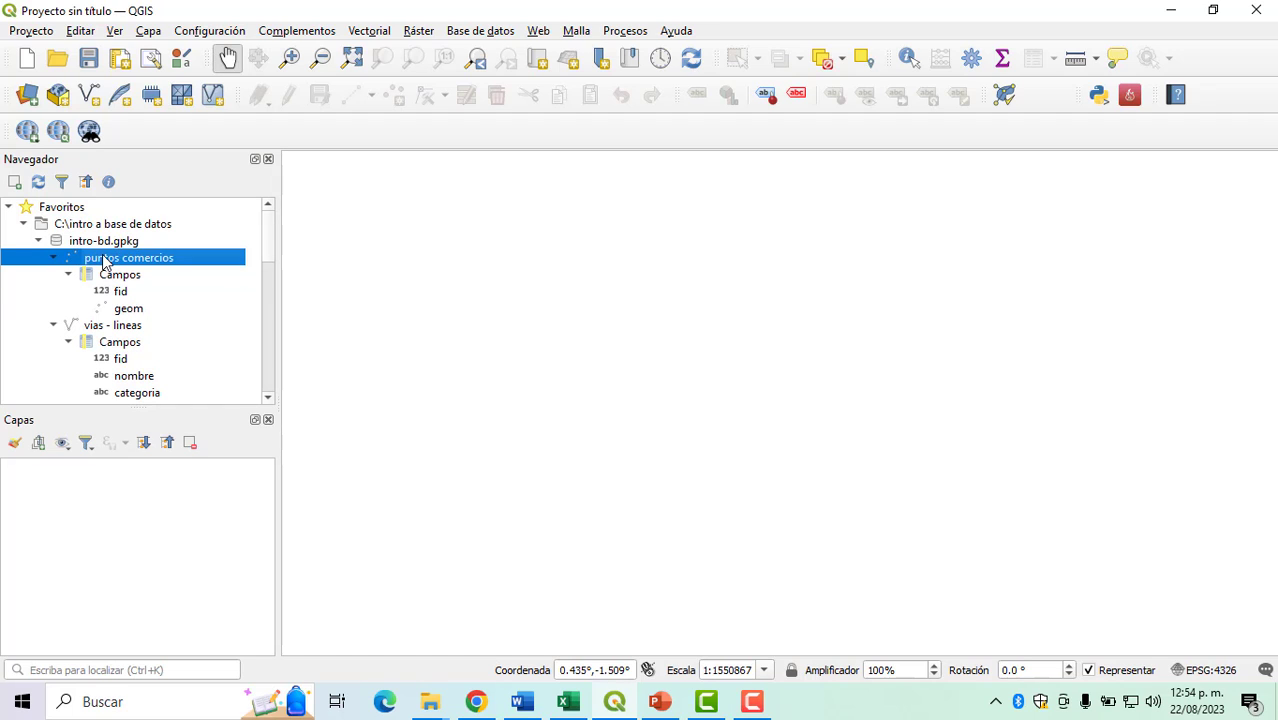
{"action": "left_click_drag", "start_coordinate": [104, 259], "coordinate": [105, 505]}
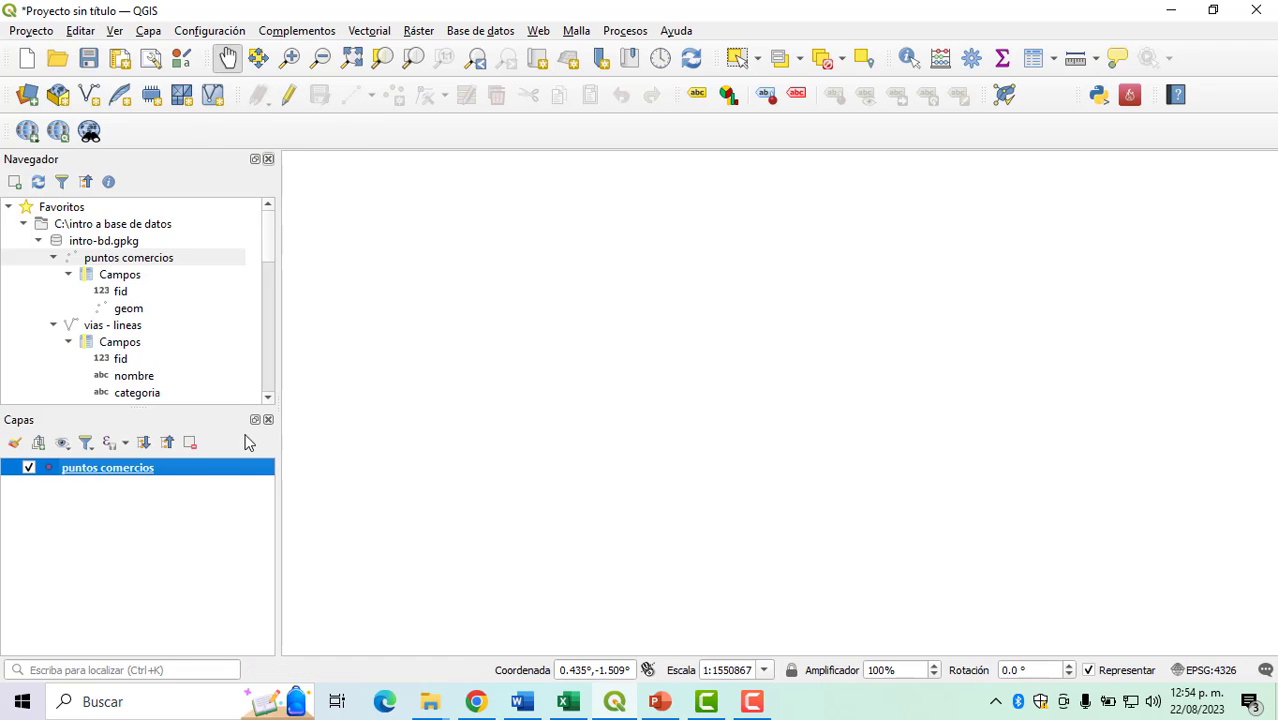
Step: Try docking the attribute table of the puntos comercios layer in the main window and close it
{"action": "right_click", "coordinate": [139, 470]}
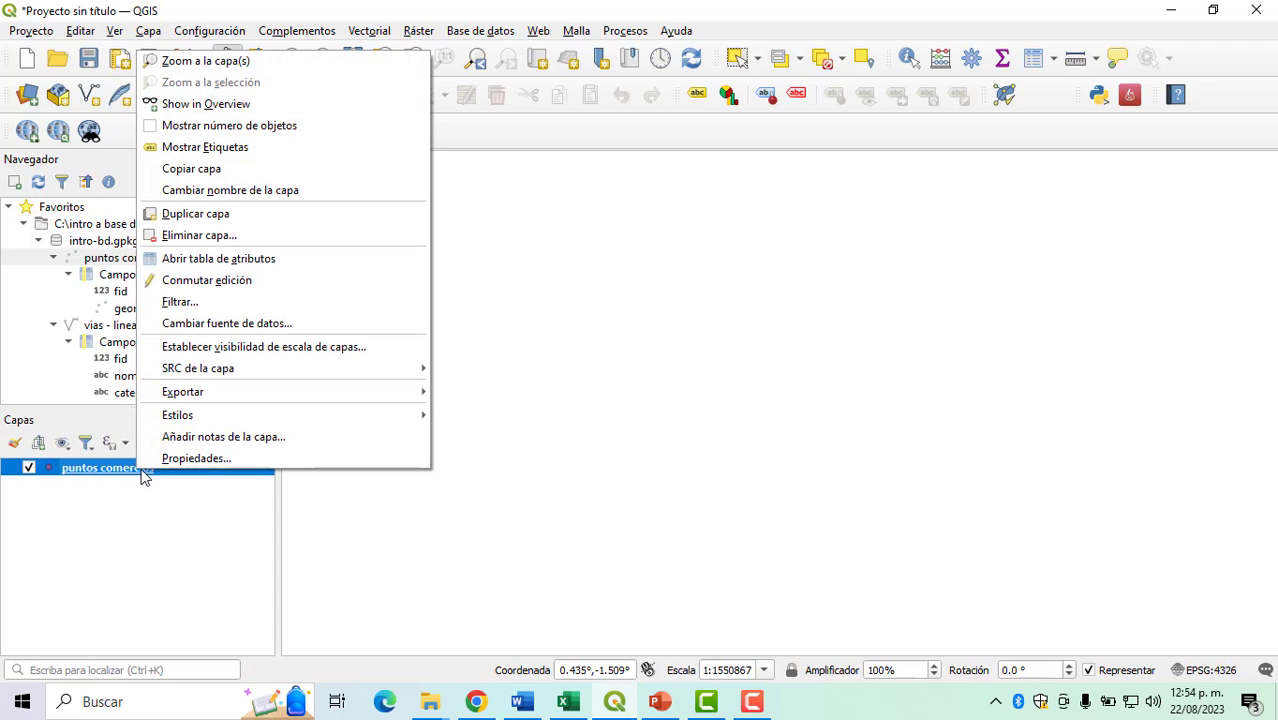
{"action": "left_click", "coordinate": [211, 259]}
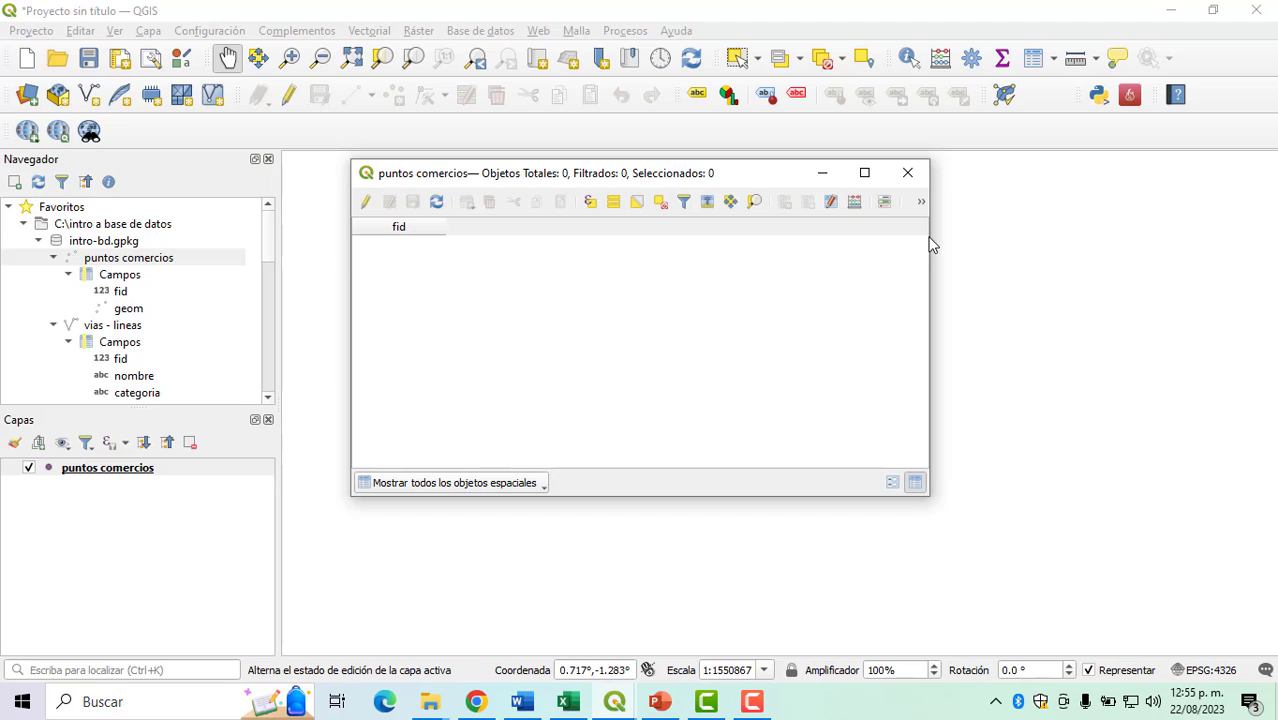
{"action": "left_click_drag", "start_coordinate": [929, 245], "coordinate": [1059, 245]}
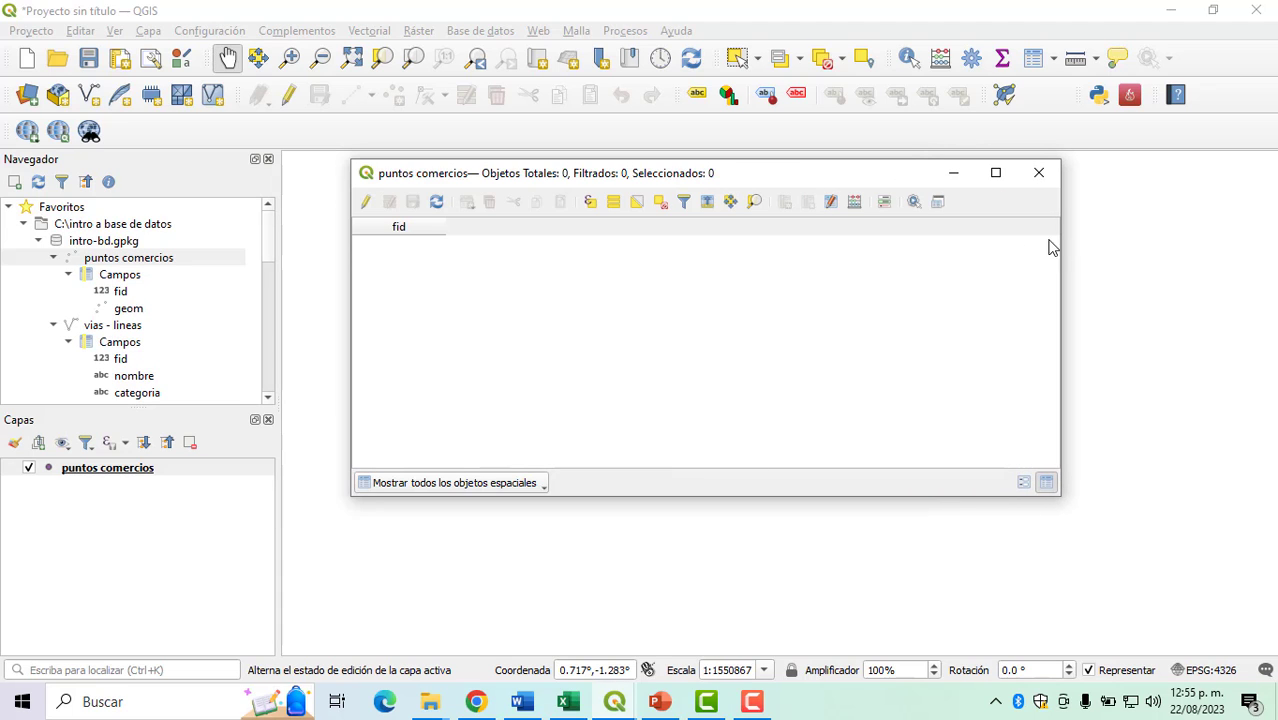
{"action": "left_click", "coordinate": [937, 207]}
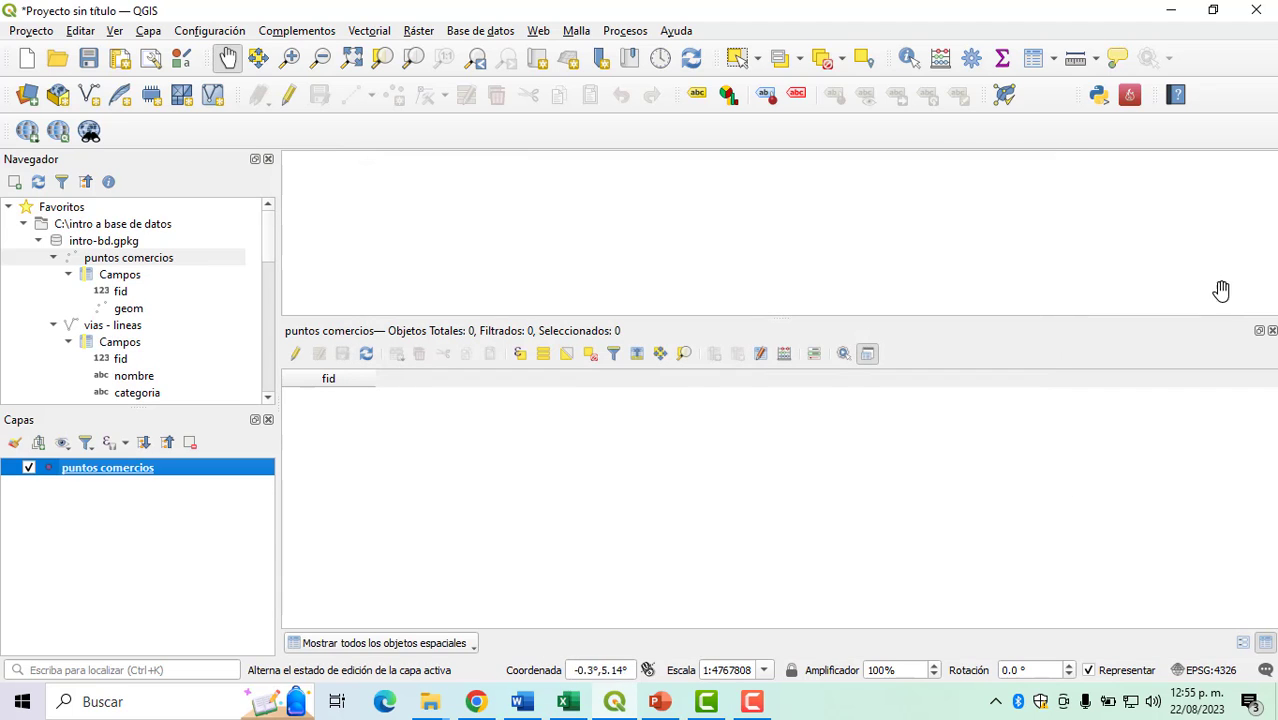
{"action": "left_click", "coordinate": [1272, 331]}
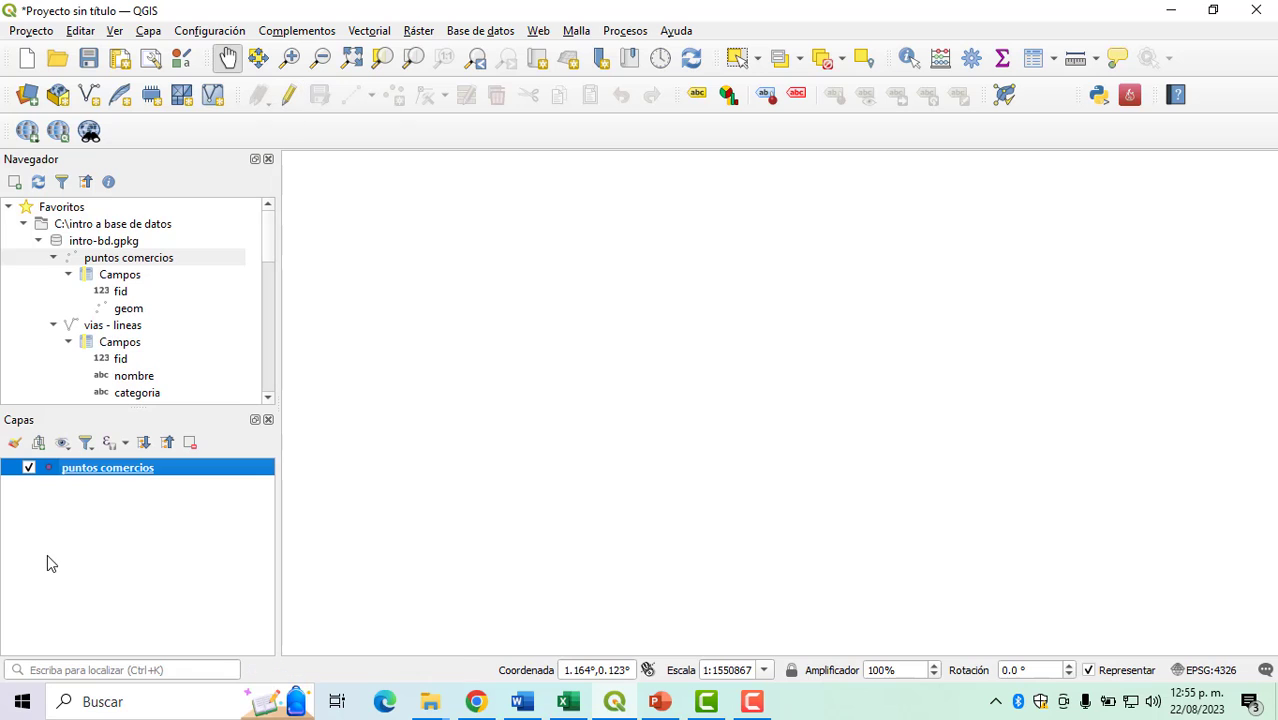
Step: Switch editing on for the puntos comercios layer and off again
{"action": "right_click", "coordinate": [77, 474]}
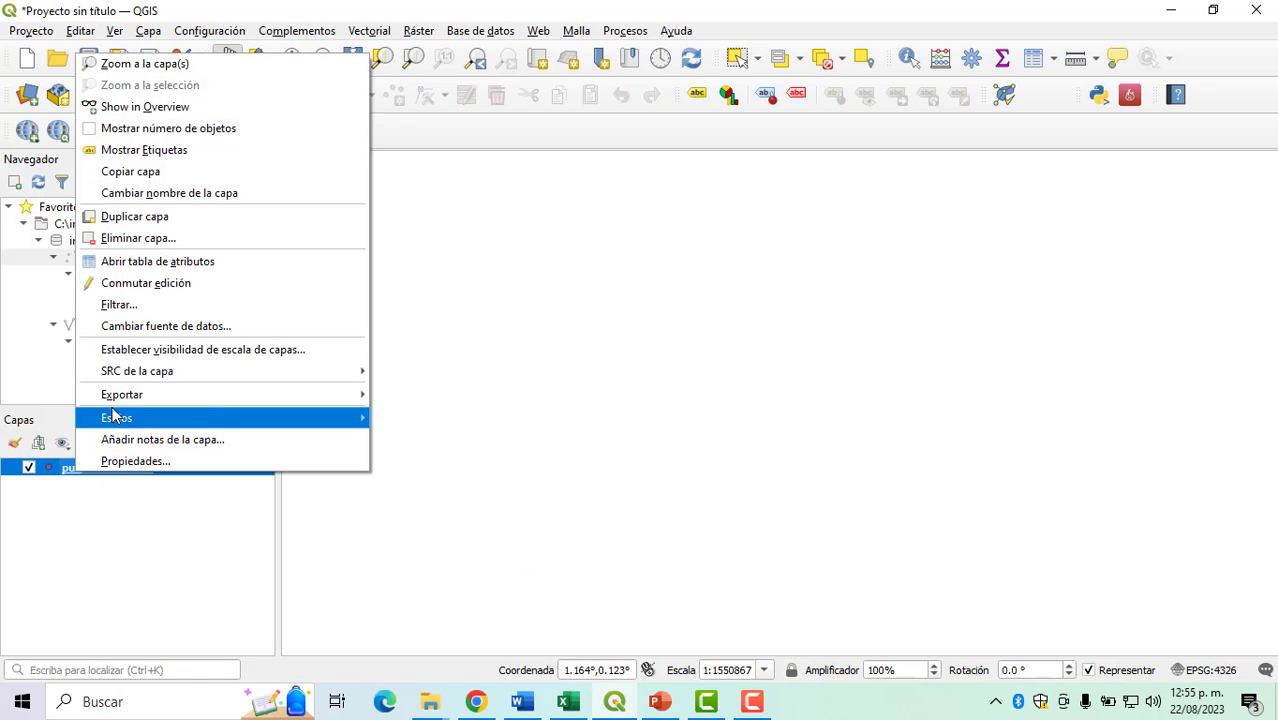
{"action": "left_click", "coordinate": [133, 289]}
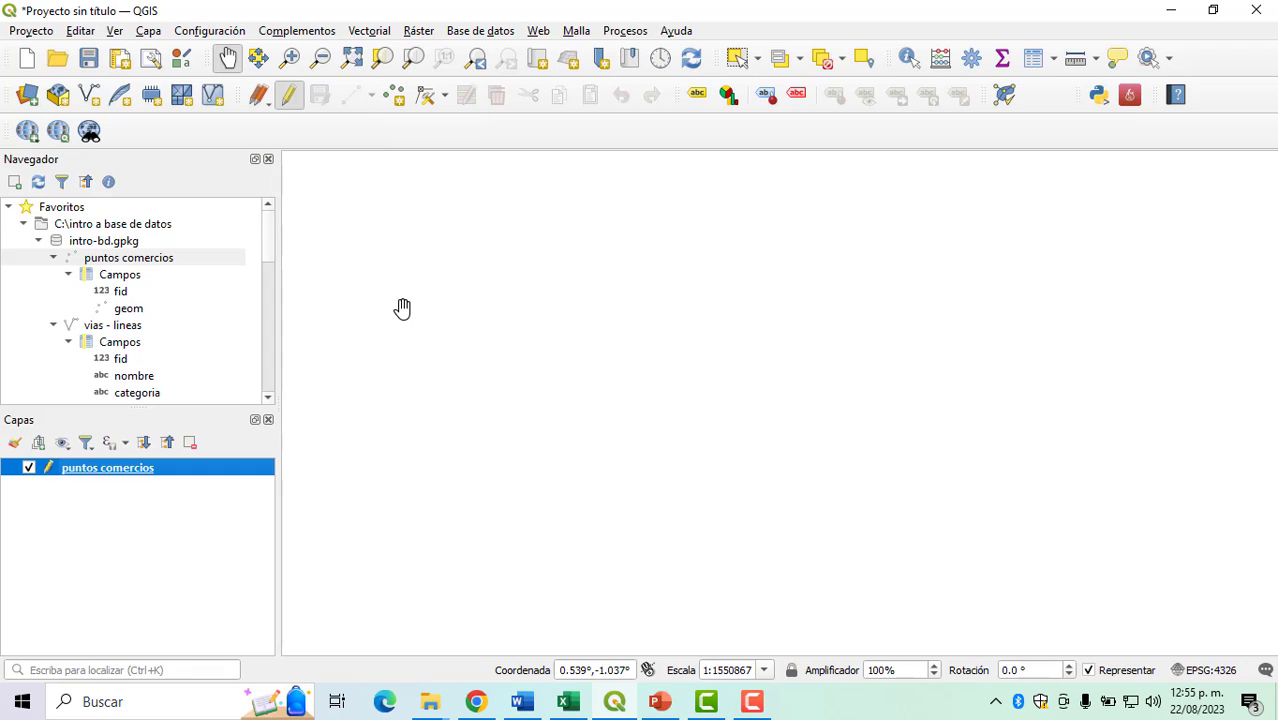
{"action": "left_click", "coordinate": [290, 96]}
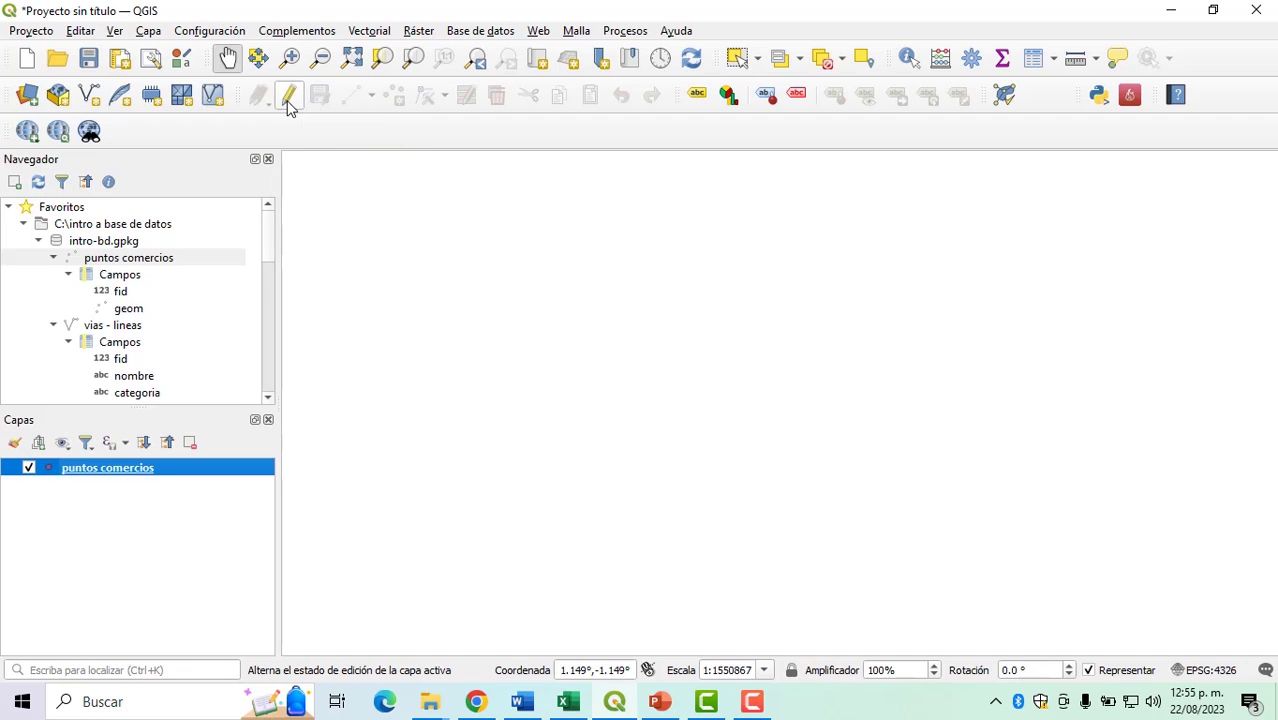
Step: Open the attribute table of the puntos comercios layer and enable editing in it
{"action": "right_click", "coordinate": [128, 474]}
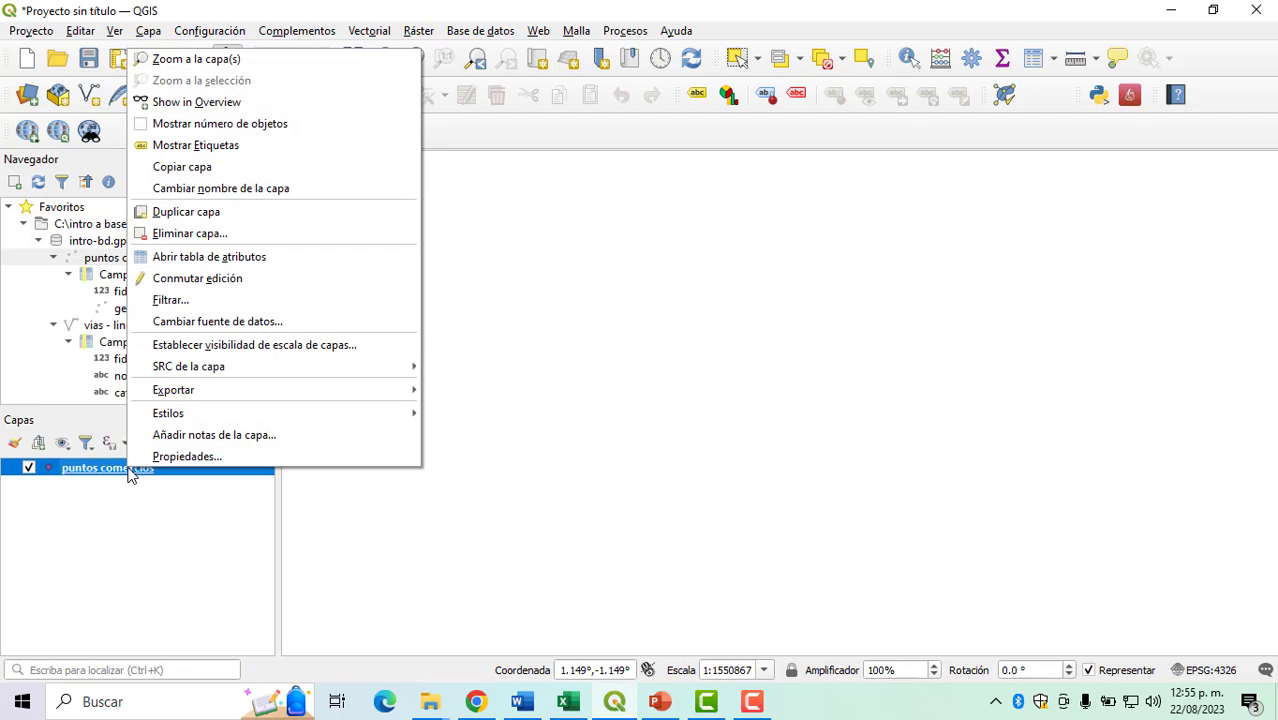
{"action": "left_click", "coordinate": [237, 262]}
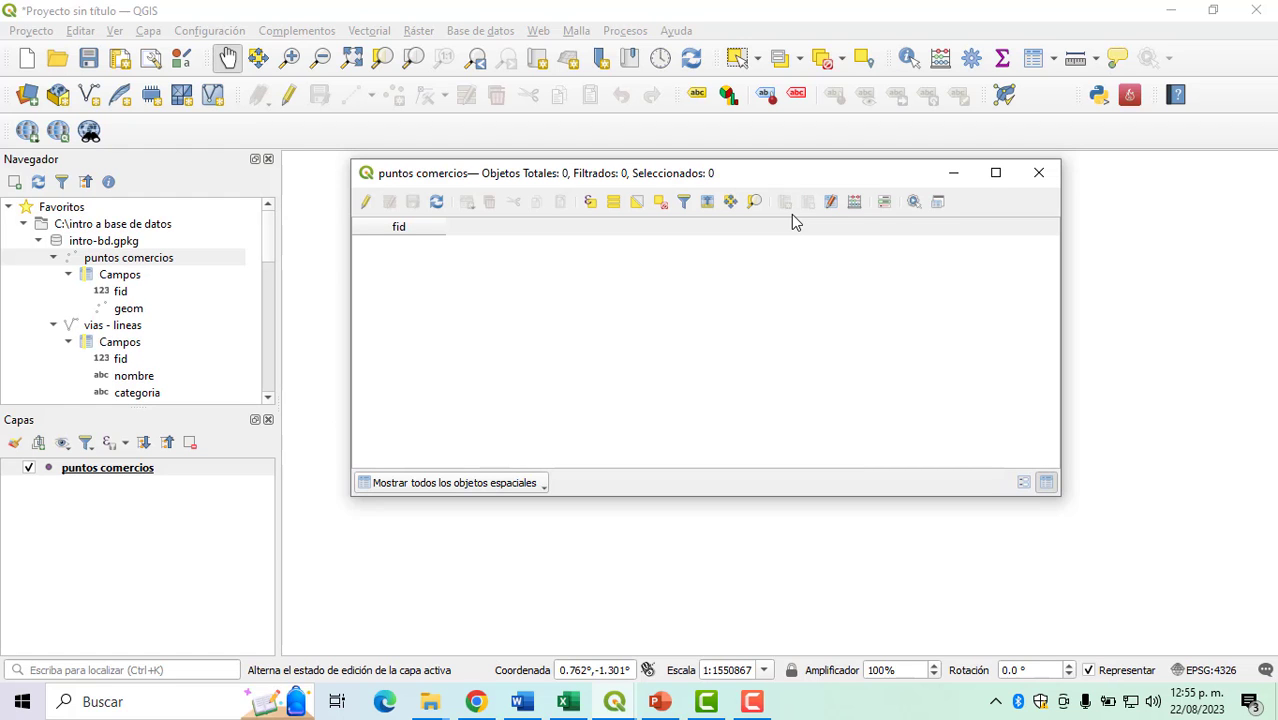
{"action": "key", "text": "super+plus"}
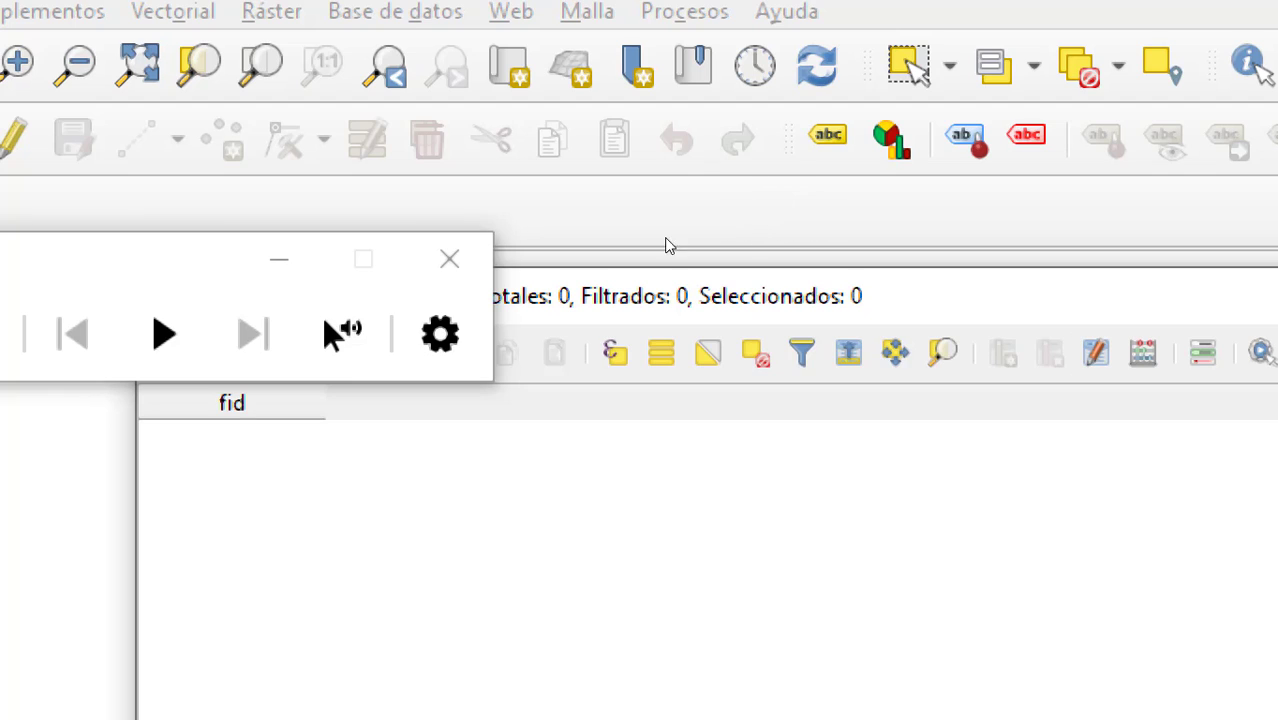
{"action": "left_click_drag", "start_coordinate": [376, 157], "coordinate": [378, 115]}
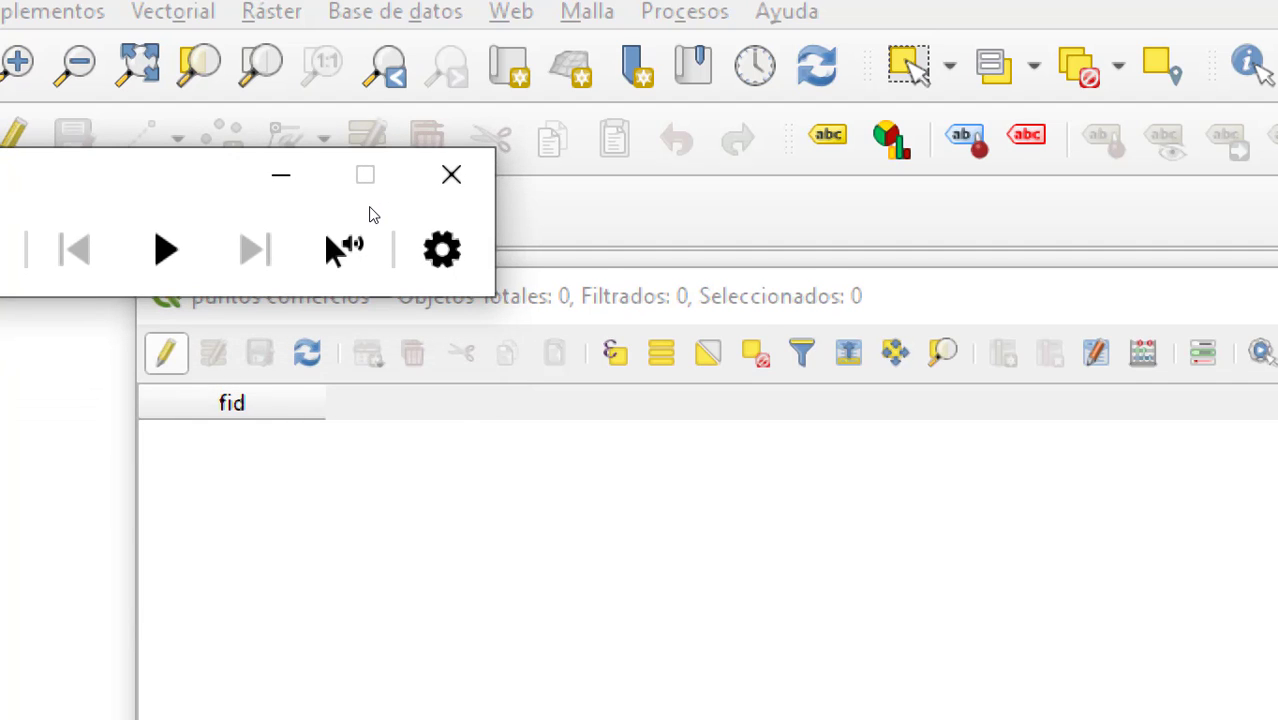
{"action": "key", "text": "super+Escape"}
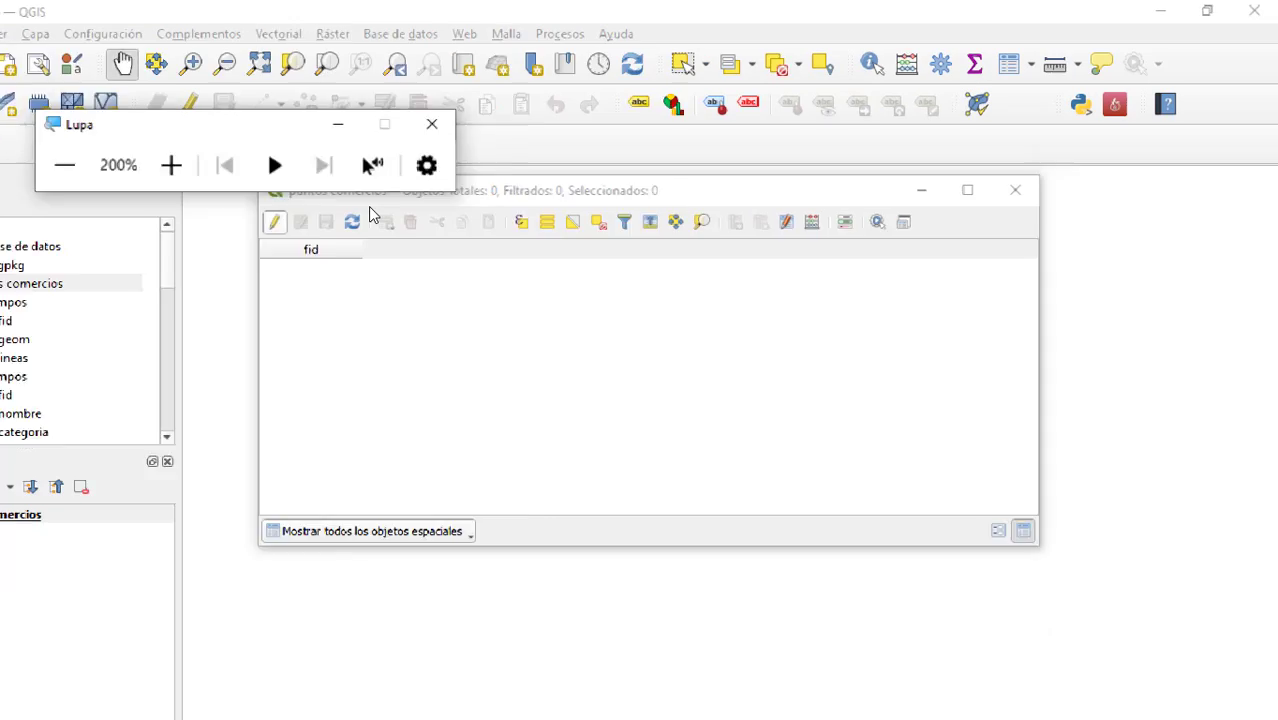
{"action": "left_click", "coordinate": [366, 202]}
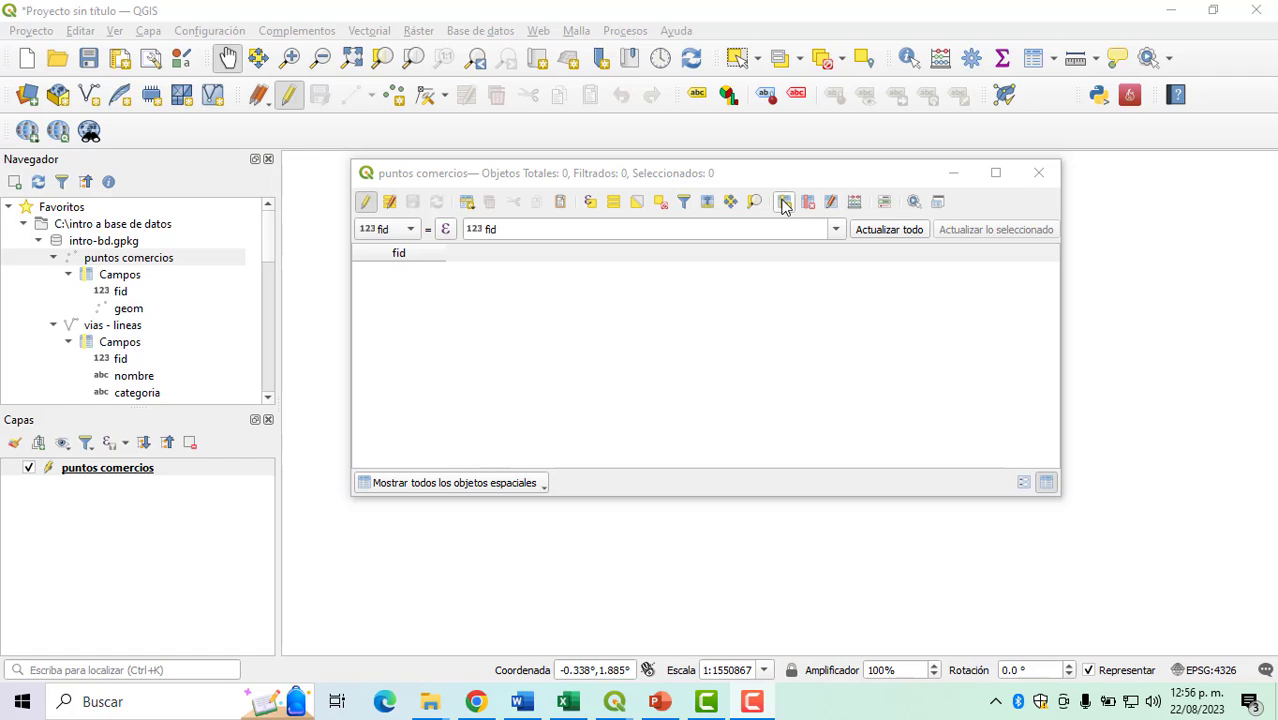
Step: Add a field named nombre of type Texto (cadena) with a length of 40 to the puntos comercios layer
{"action": "left_click", "coordinate": [784, 204]}
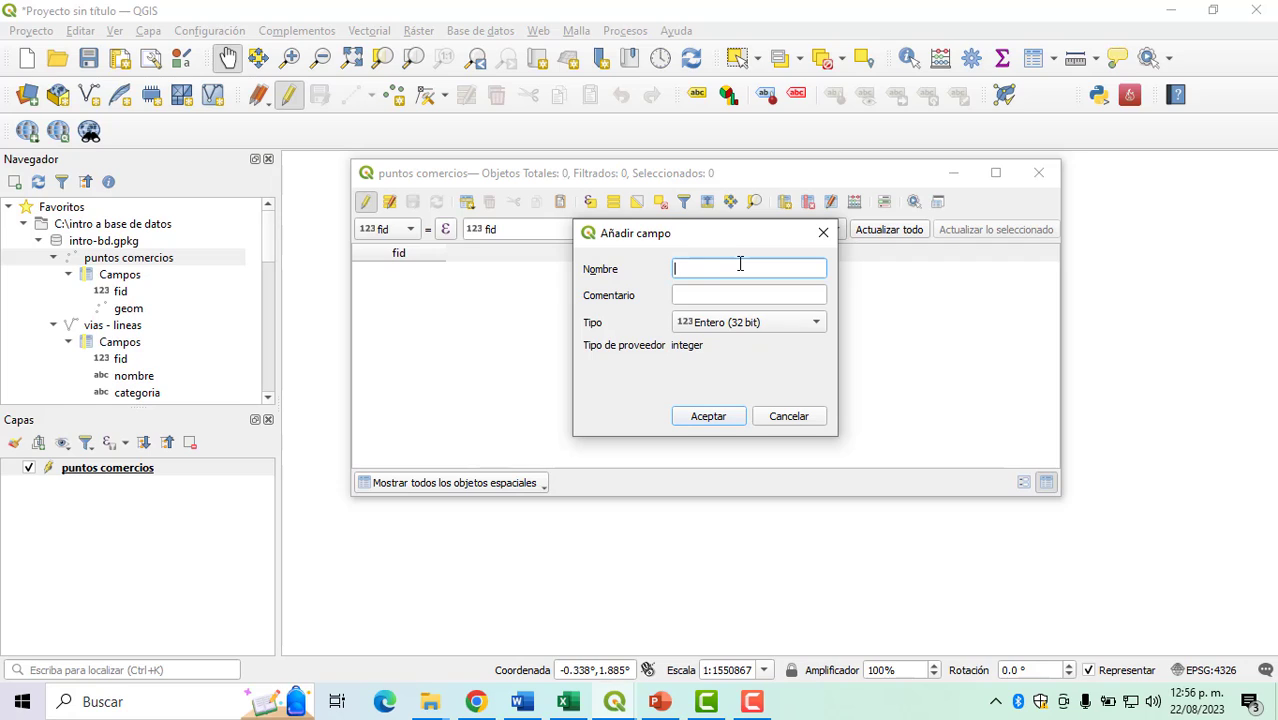
{"action": "type", "text": "nombre"}
{"action": "left_click", "coordinate": [722, 323]}
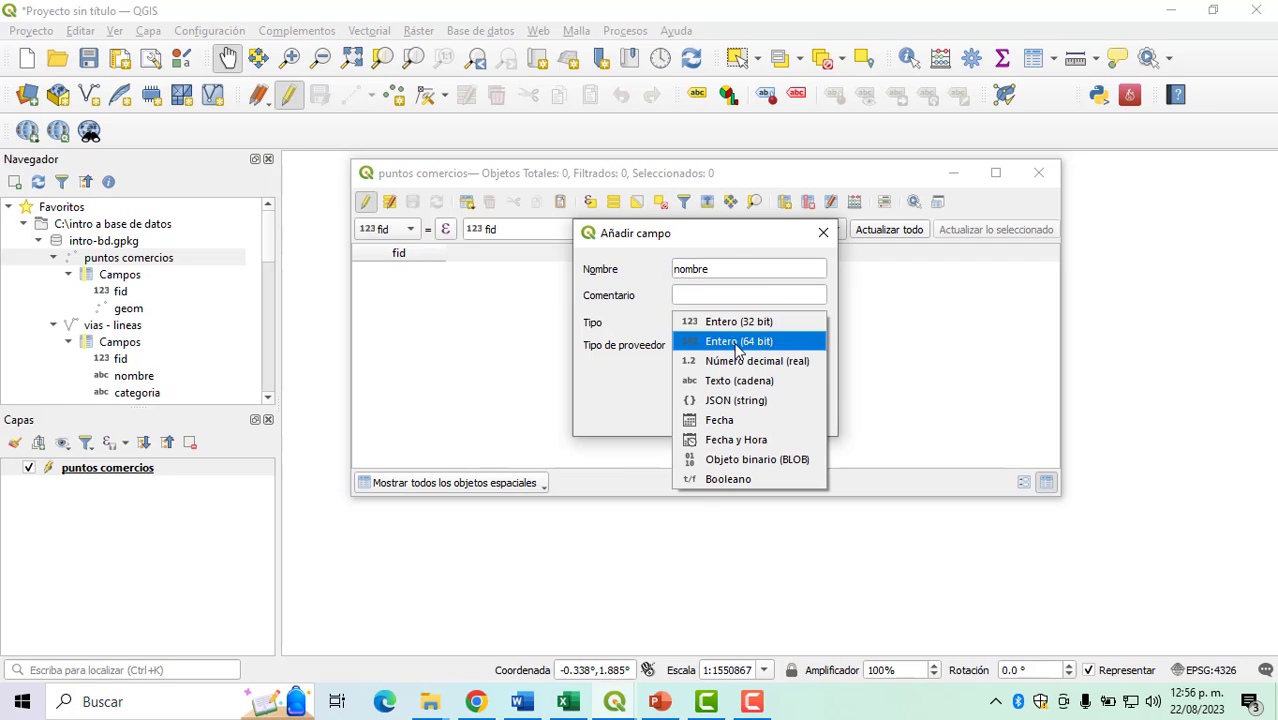
{"action": "left_click", "coordinate": [749, 381]}
{"action": "left_click", "coordinate": [735, 366]}
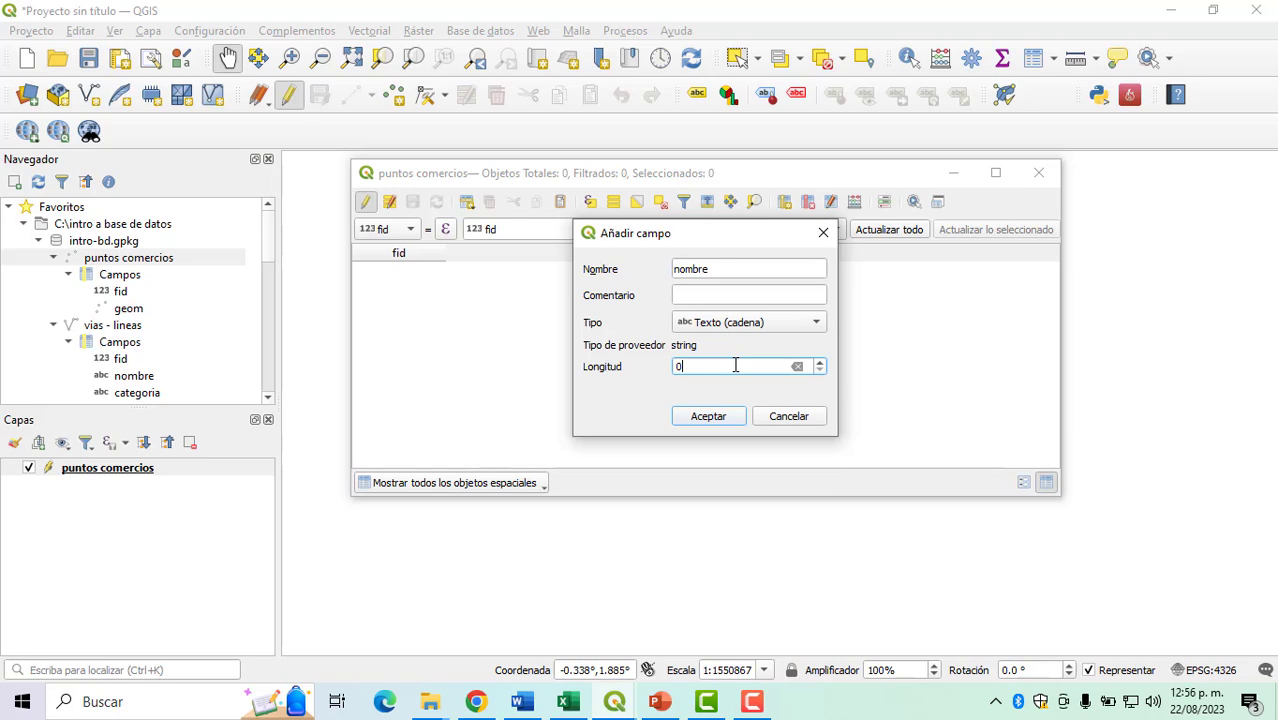
{"action": "key", "text": "BackSpace"}
{"action": "type", "text": "40"}
{"action": "left_click", "coordinate": [707, 416]}
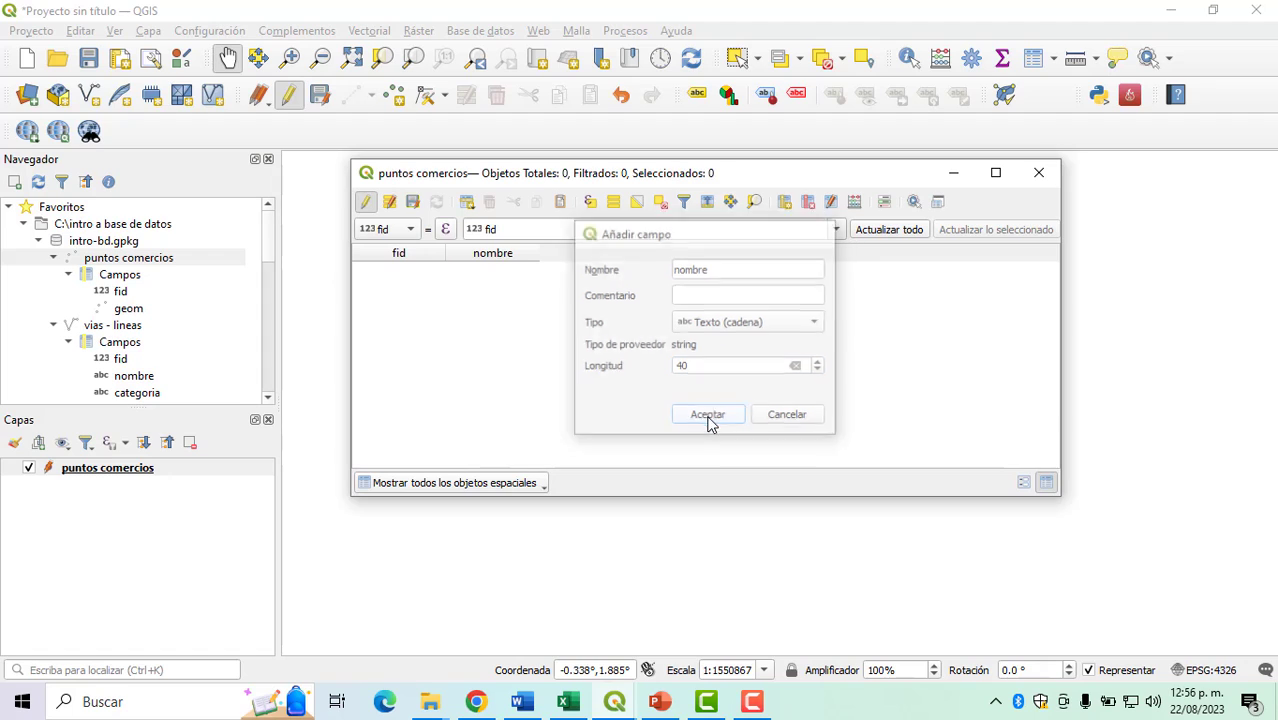
Step: Add a field named coord x of type Entero (32 bit) to the puntos comercios layer
{"action": "left_click", "coordinate": [785, 203]}
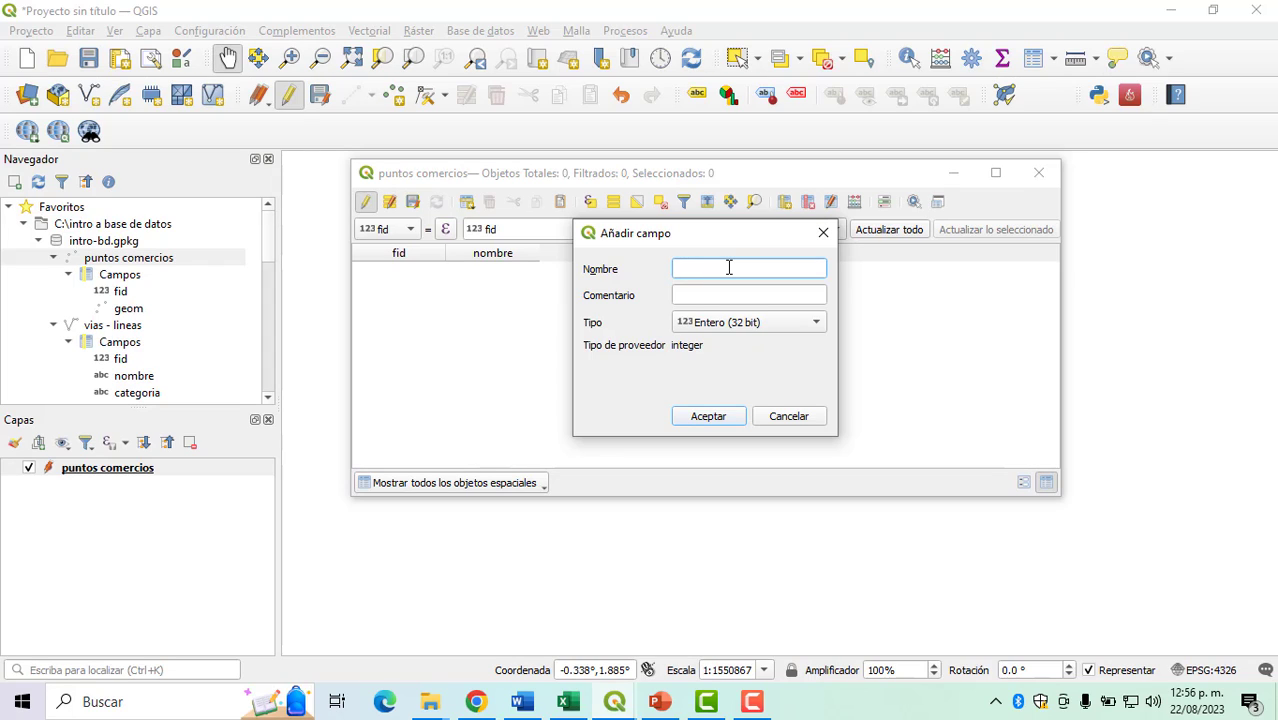
{"action": "type", "text": "coord x"}
{"action": "left_click", "coordinate": [725, 325]}
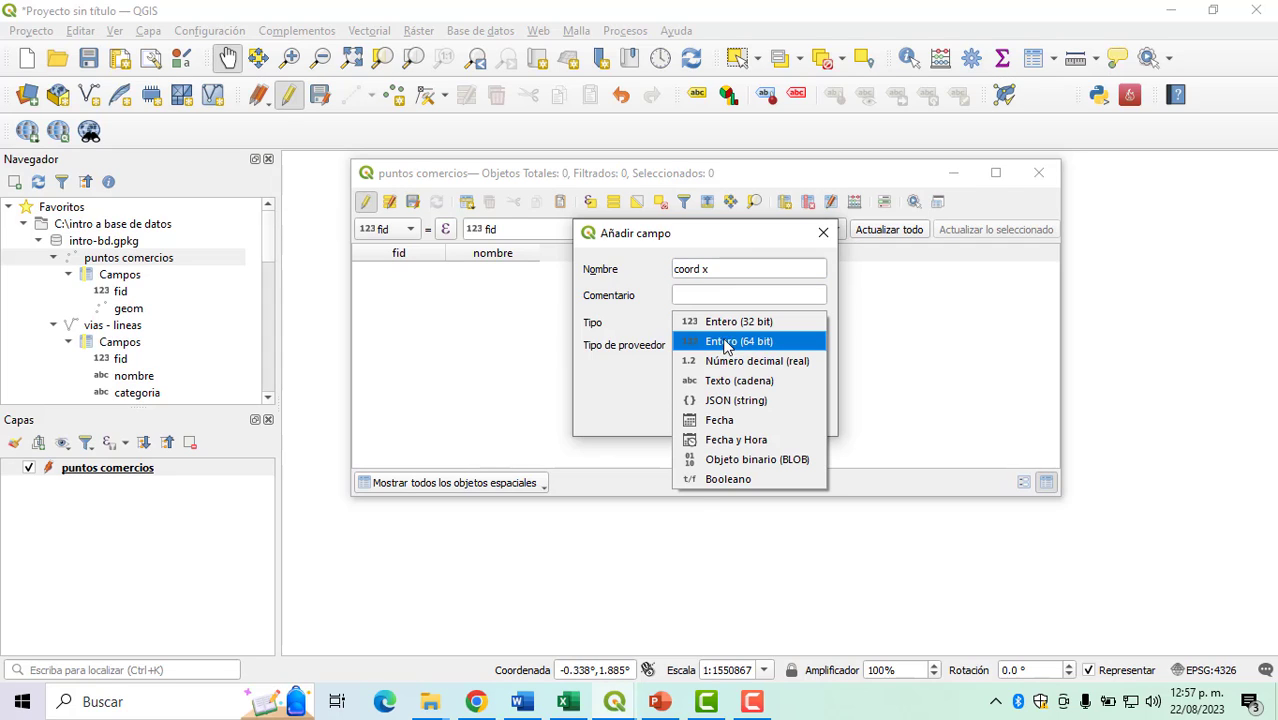
{"action": "left_click", "coordinate": [727, 323]}
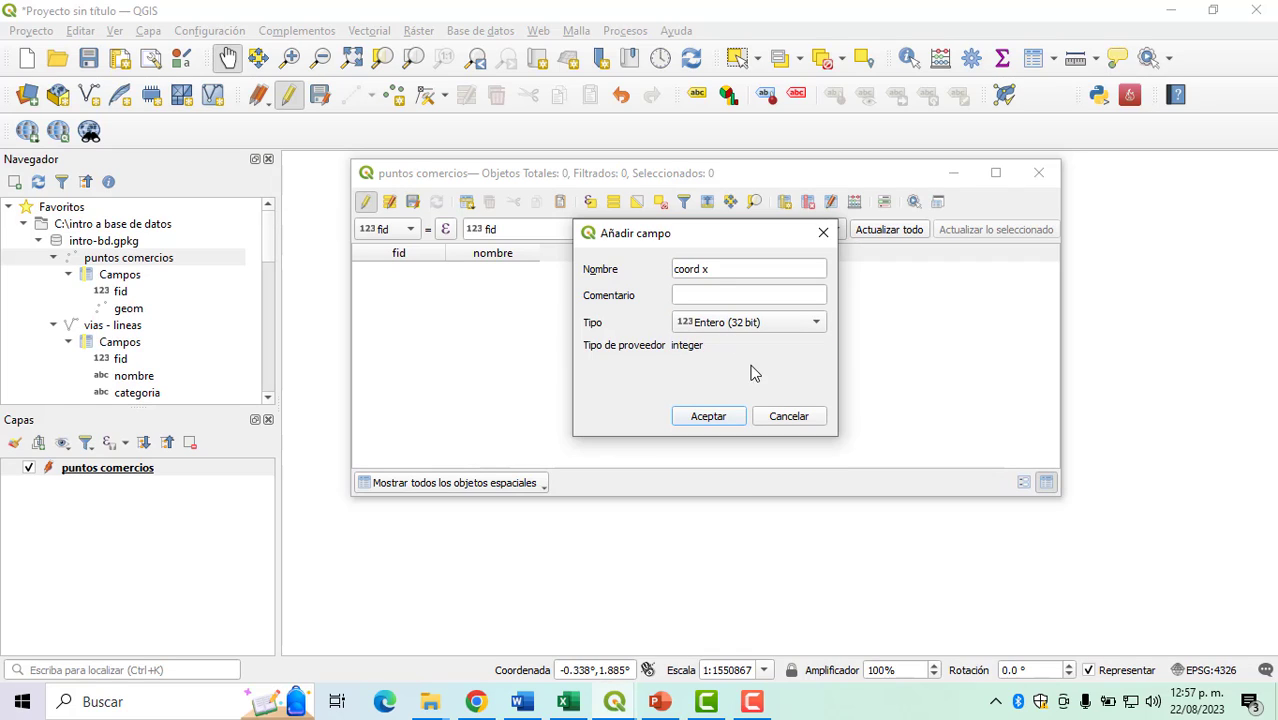
{"action": "left_click", "coordinate": [708, 416]}
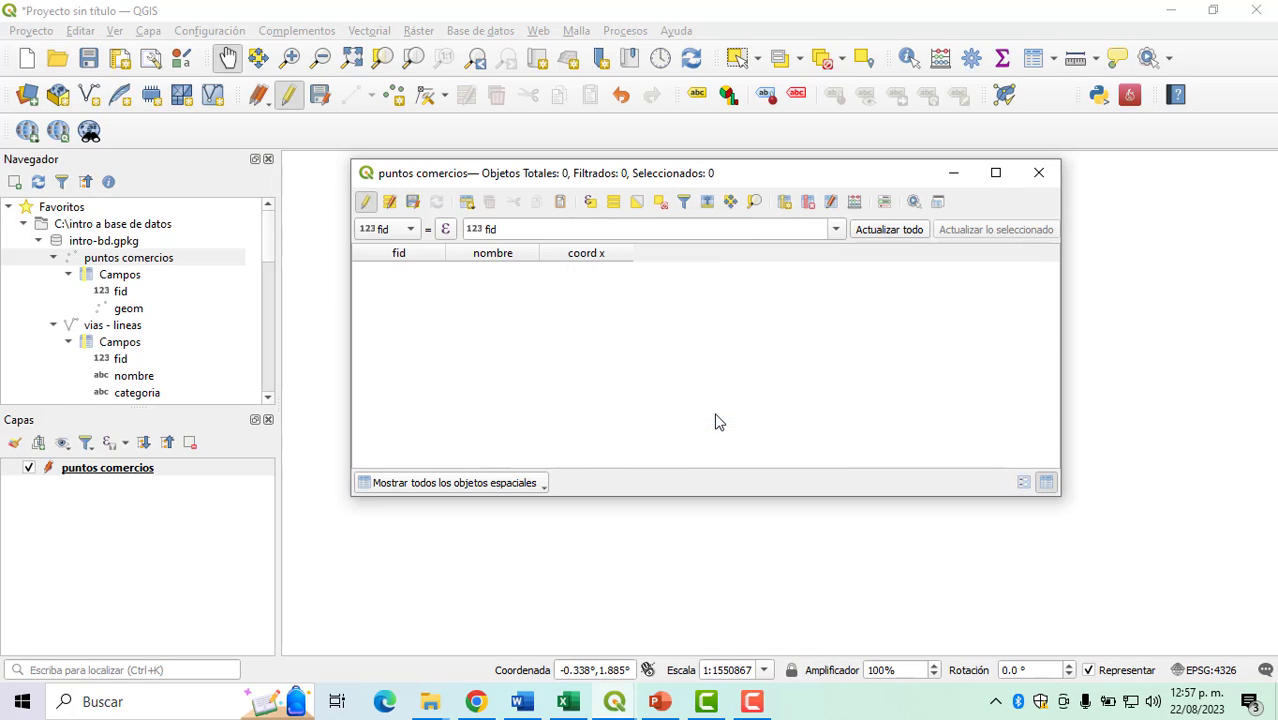
Step: Add a field named coor Y of type Entero (32 bit) to the puntos comercios layer
{"action": "left_click", "coordinate": [784, 203]}
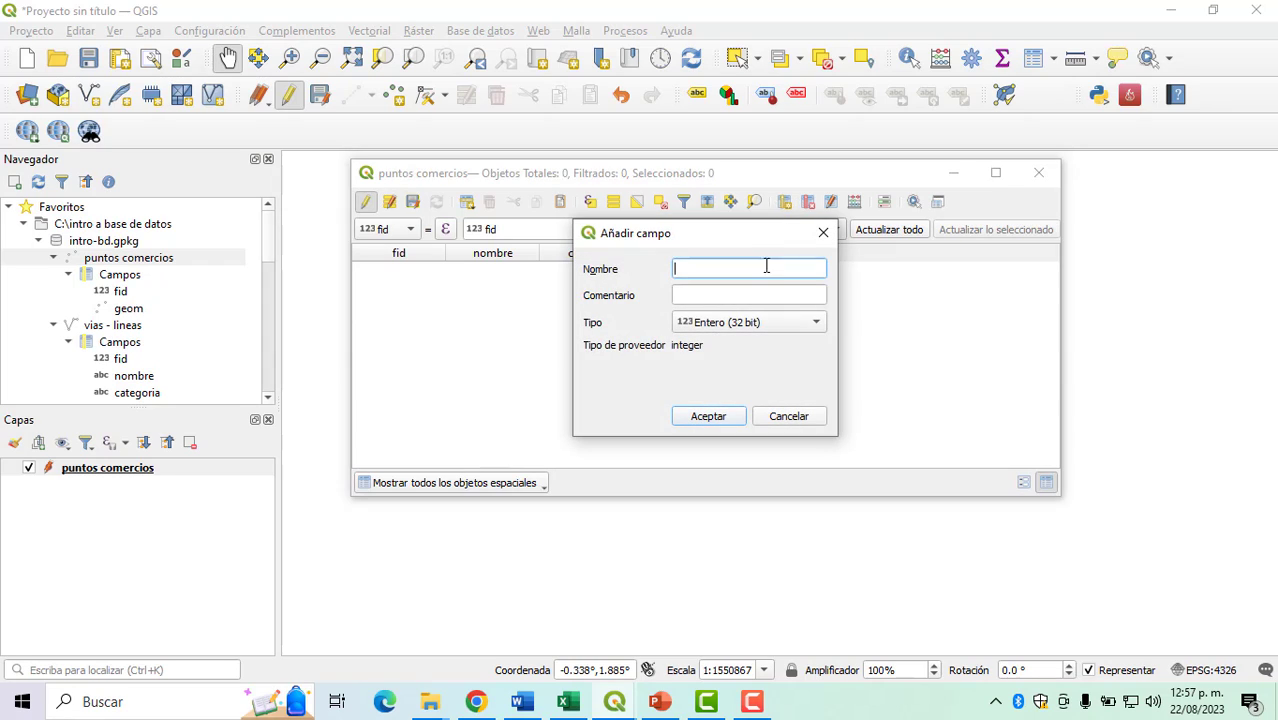
{"action": "type", "text": "coor Y"}
{"action": "left_click", "coordinate": [692, 418]}
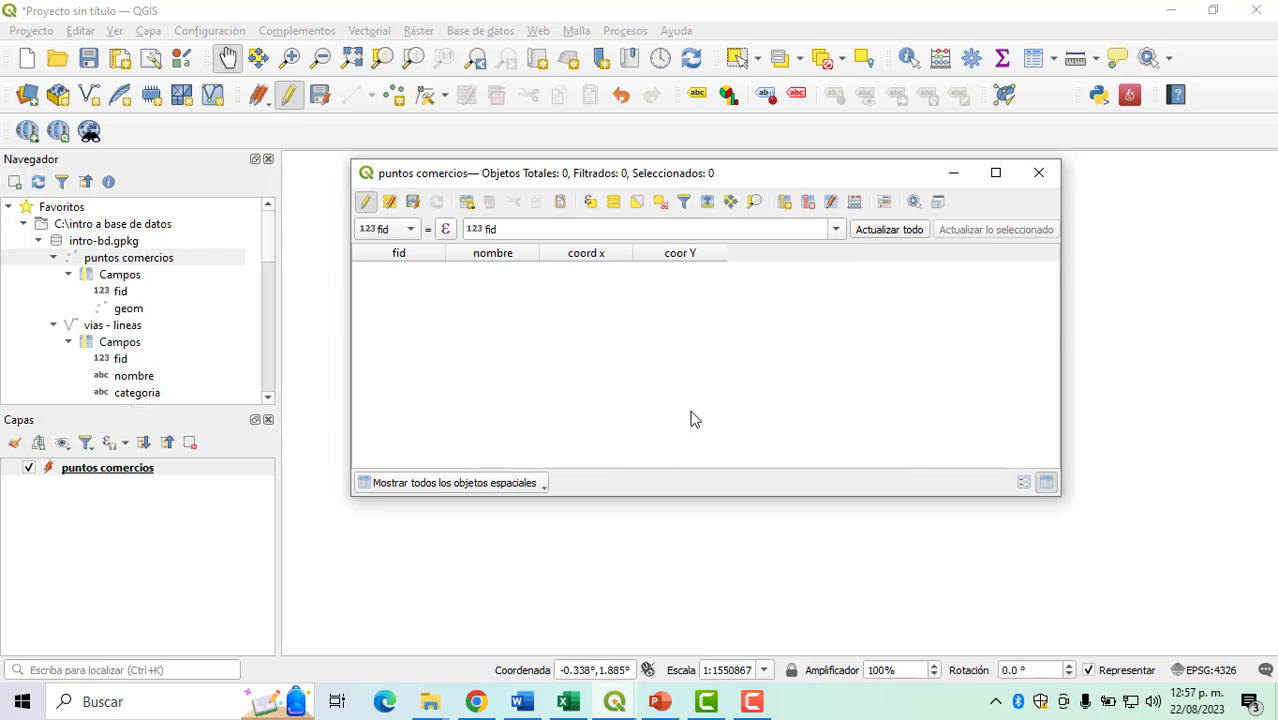
Step: Add a field named foto of type Texto (cadena) with a length of 100 to the puntos comercios layer
{"action": "left_click", "coordinate": [785, 204]}
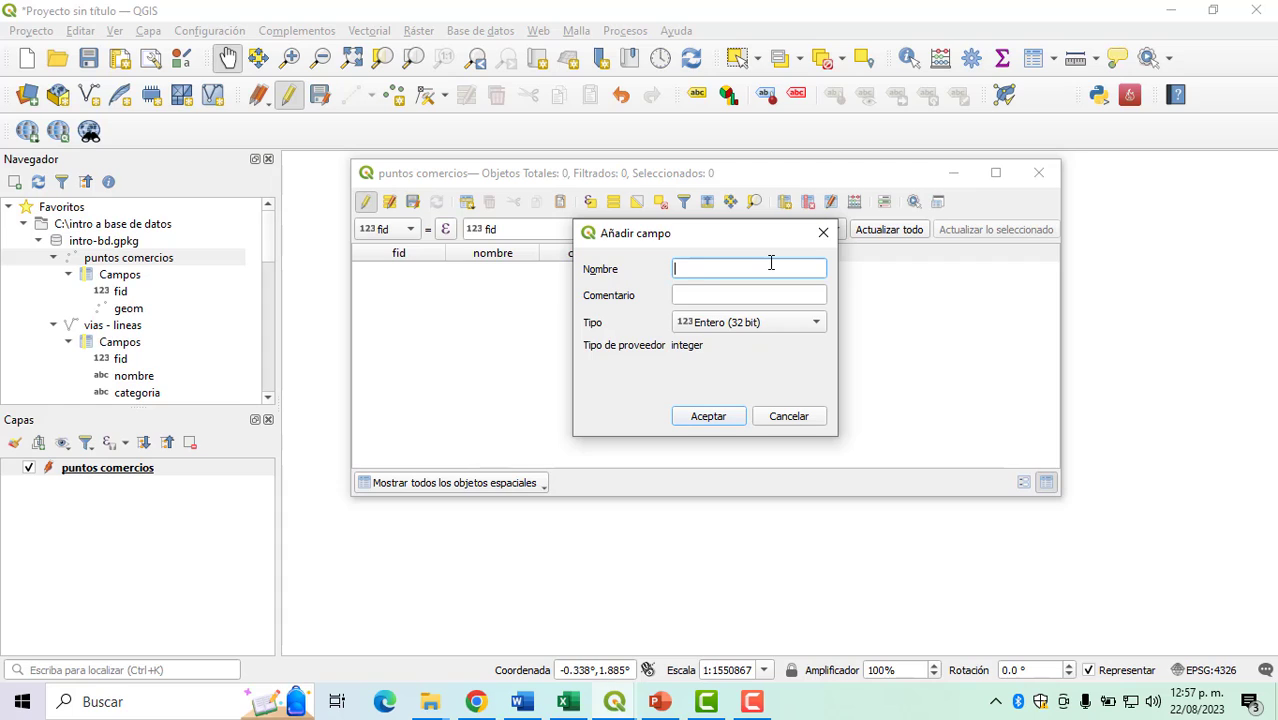
{"action": "left_click", "coordinate": [765, 323]}
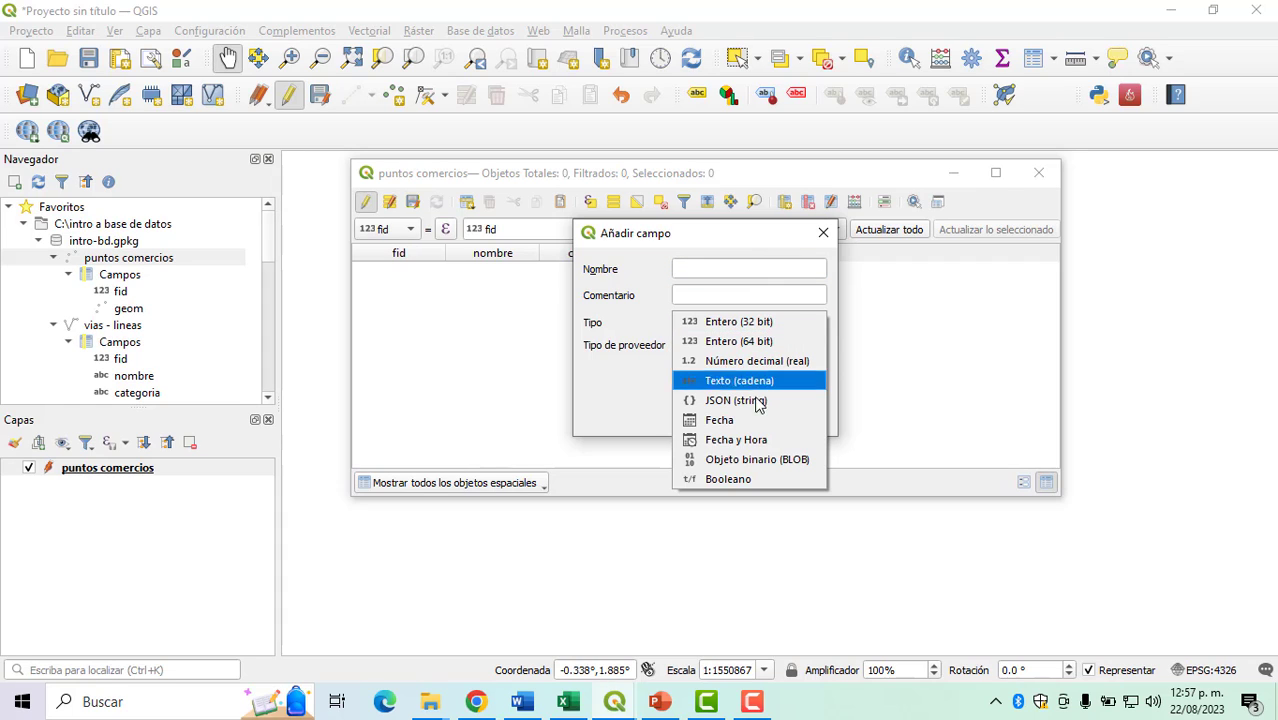
{"action": "left_click", "coordinate": [713, 271]}
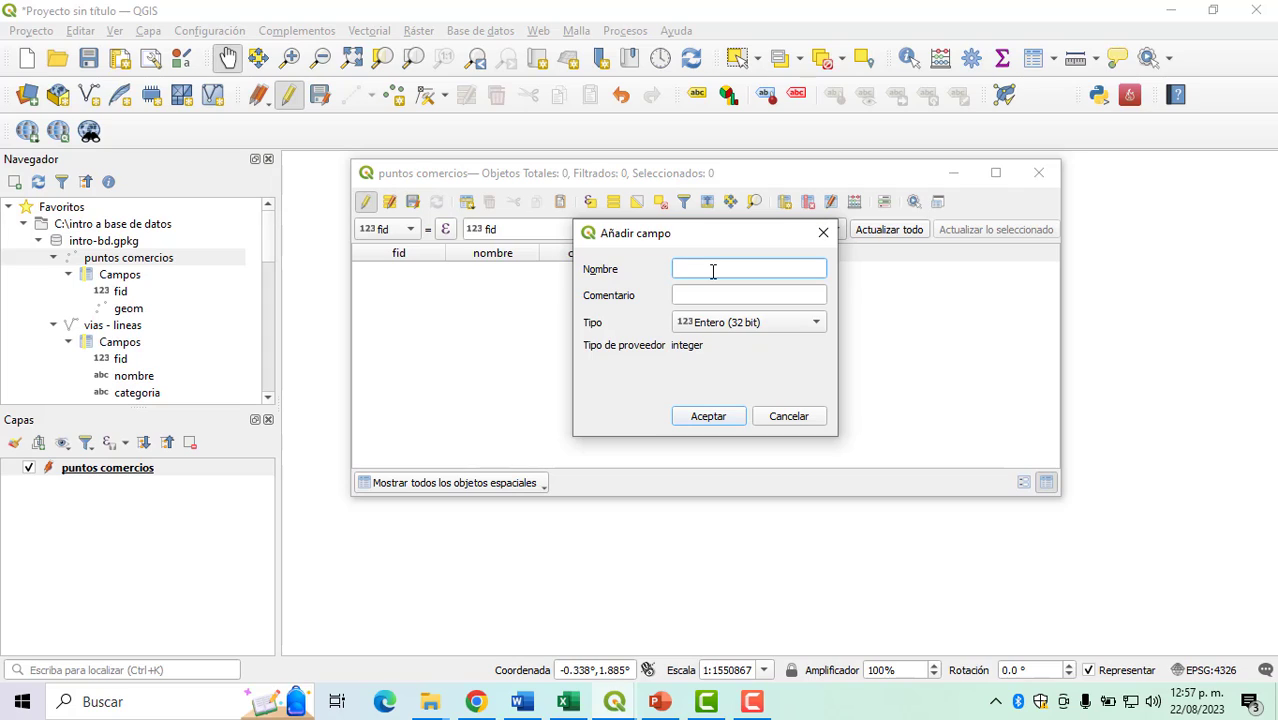
{"action": "type", "text": "foto"}
{"action": "key", "text": "BackSpace"}
{"action": "key", "text": "BackSpace"}
{"action": "key", "text": "BackSpace"}
{"action": "key", "text": "BackSpace"}
{"action": "type", "text": "fppt"}
{"action": "key", "text": "BackSpace"}
{"action": "key", "text": "BackSpace"}
{"action": "key", "text": "BackSpace"}
{"action": "type", "text": "oto"}
{"action": "left_click", "coordinate": [722, 322]}
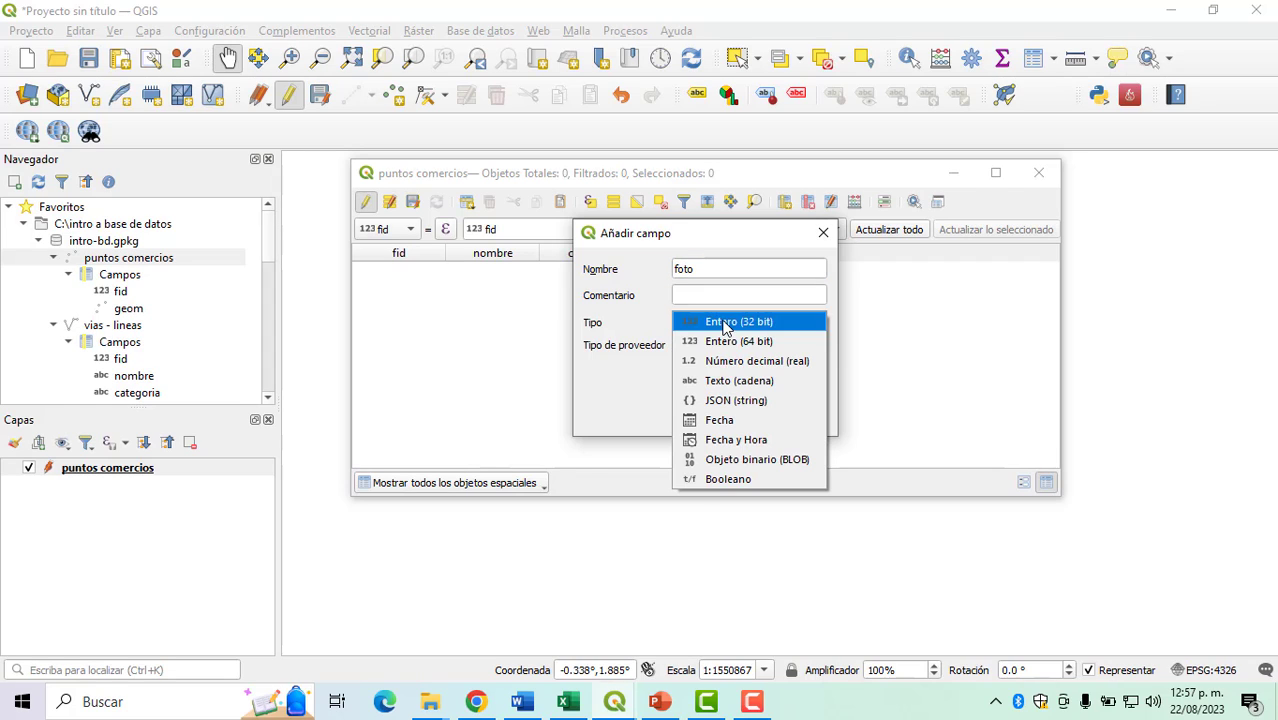
{"action": "left_click", "coordinate": [758, 388]}
{"action": "left_click", "coordinate": [730, 366]}
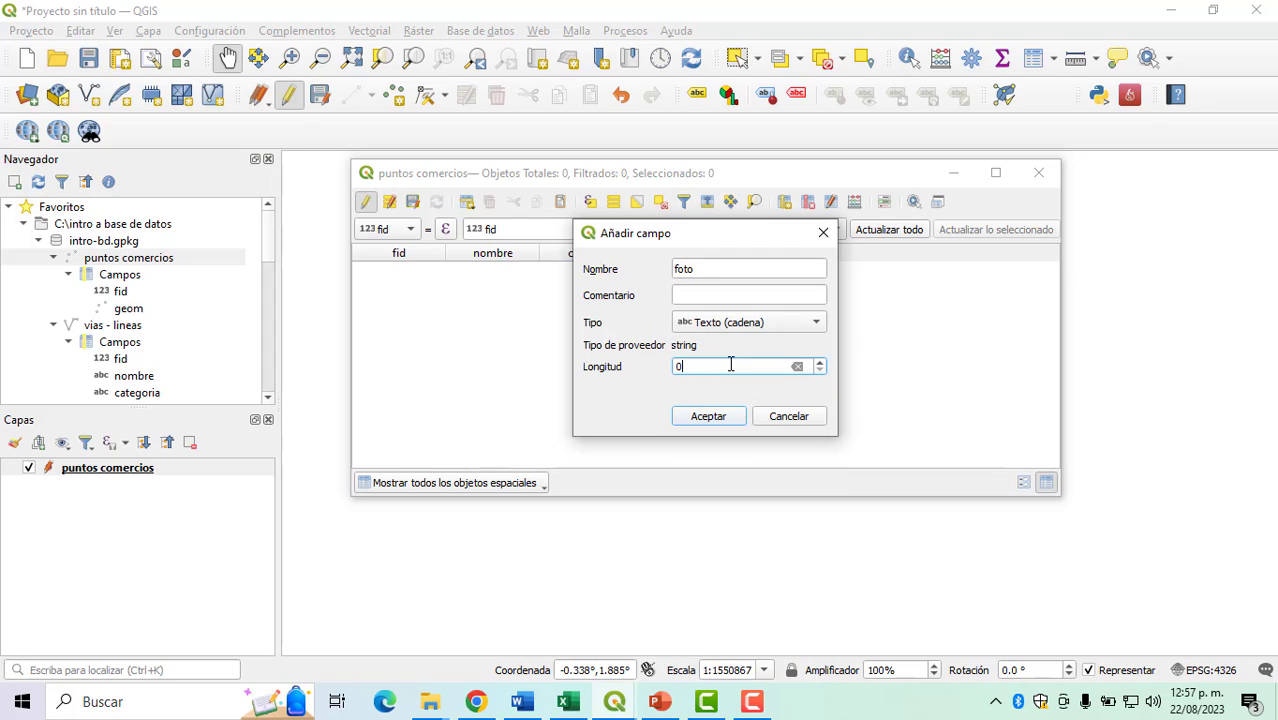
{"action": "key", "text": "BackSpace"}
{"action": "type", "text": "100"}
{"action": "left_click", "coordinate": [725, 417]}
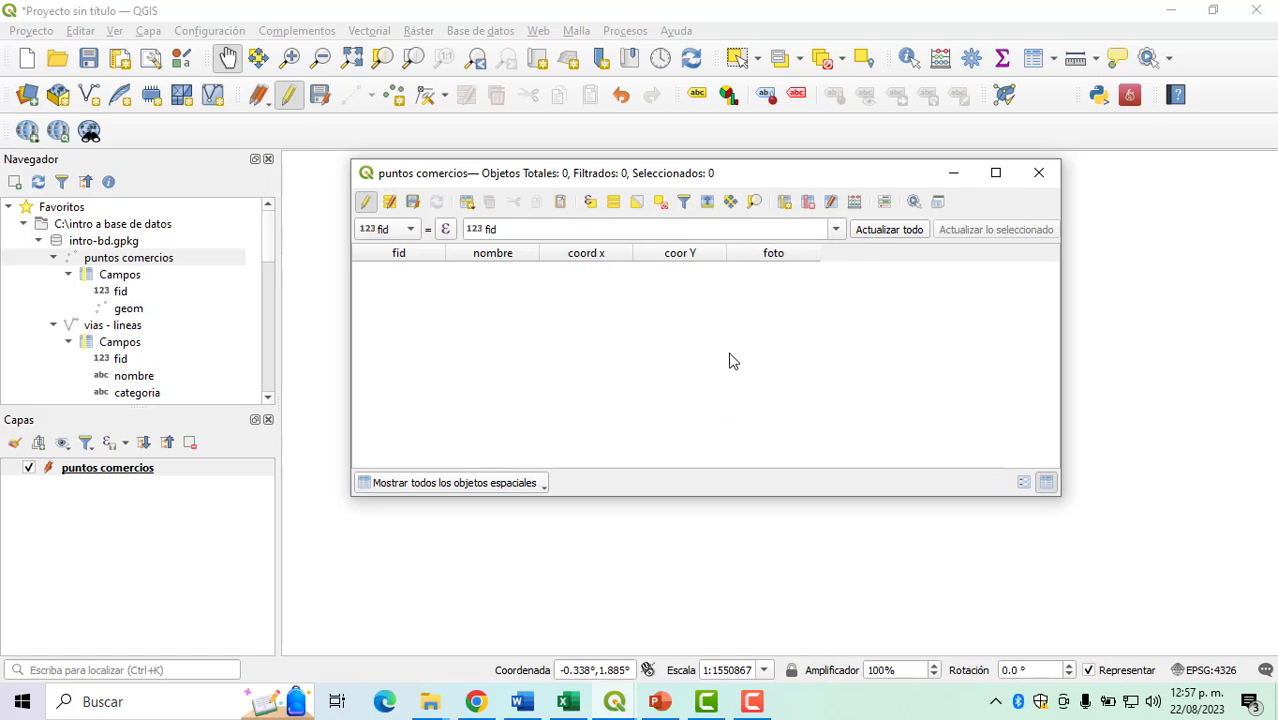
Step: Save the edits to the puntos comercios layer, end its editing session and close the attribute table
{"action": "left_click", "coordinate": [413, 202]}
{"action": "left_click", "coordinate": [366, 203]}
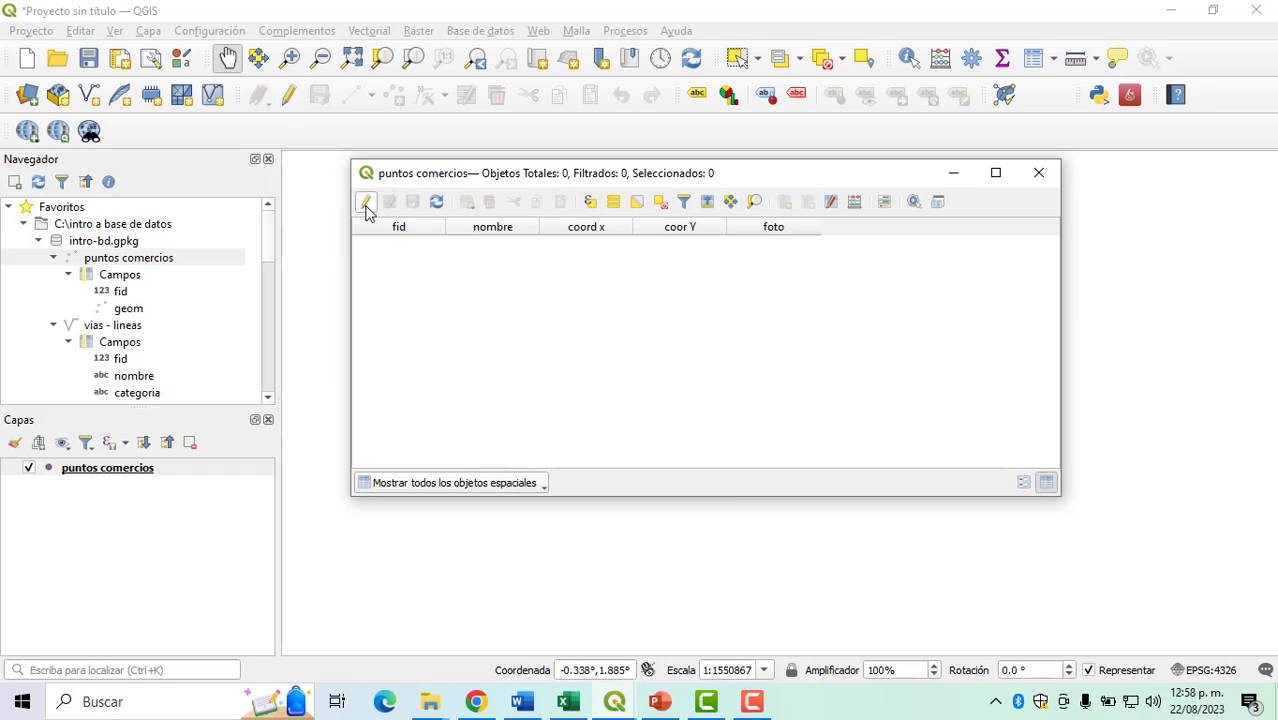
{"action": "left_click", "coordinate": [1039, 173]}
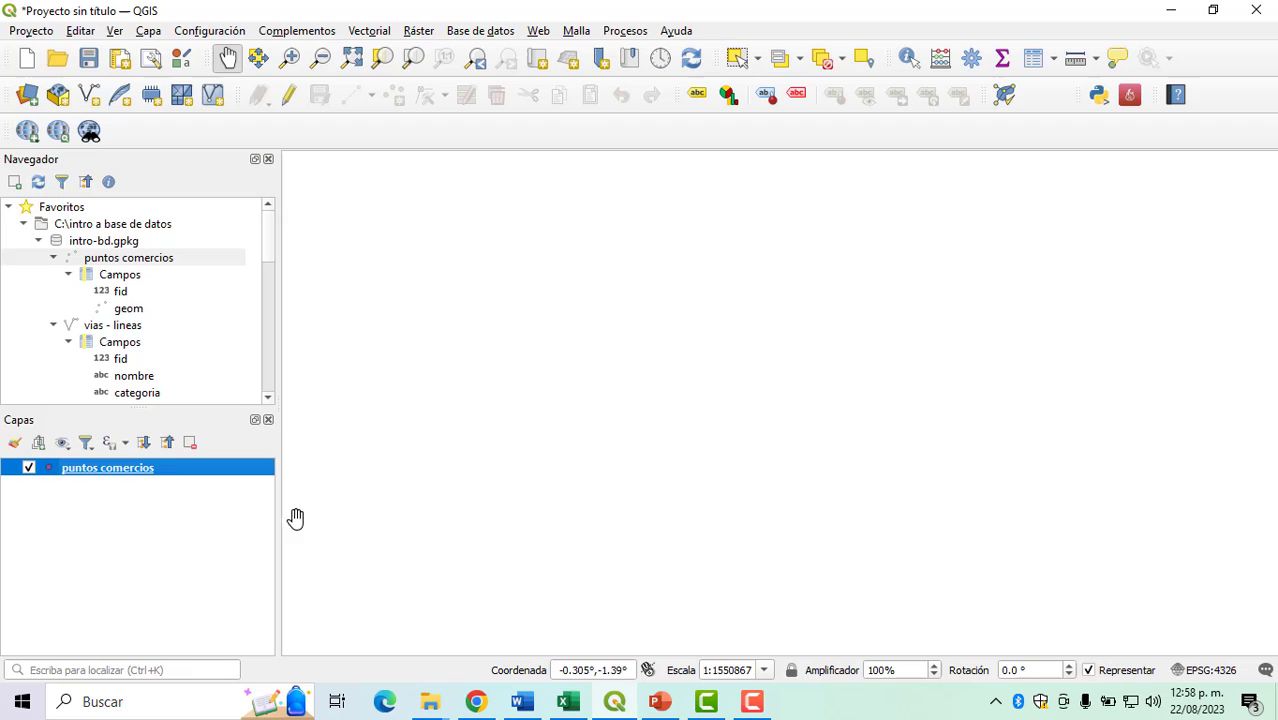
Step: Review the puntos comercios attribute table in both form view and table view, and close it
{"action": "right_click", "coordinate": [138, 466]}
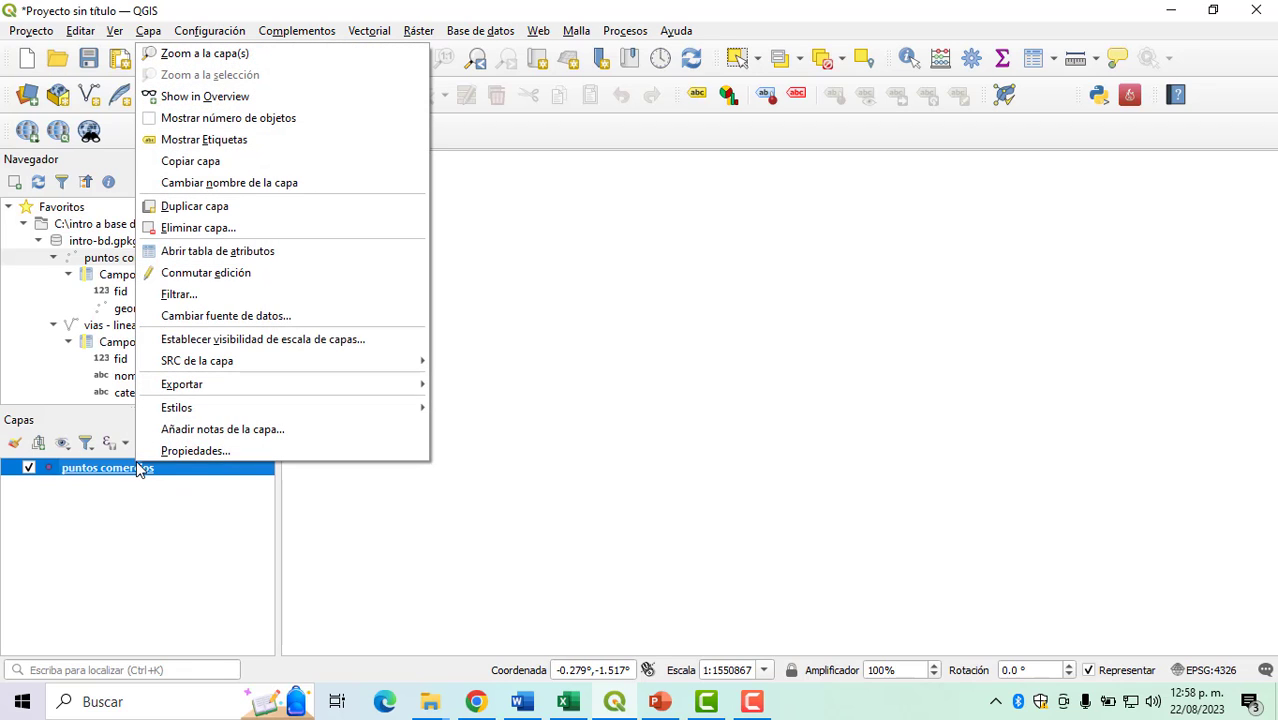
{"action": "left_click", "coordinate": [175, 251]}
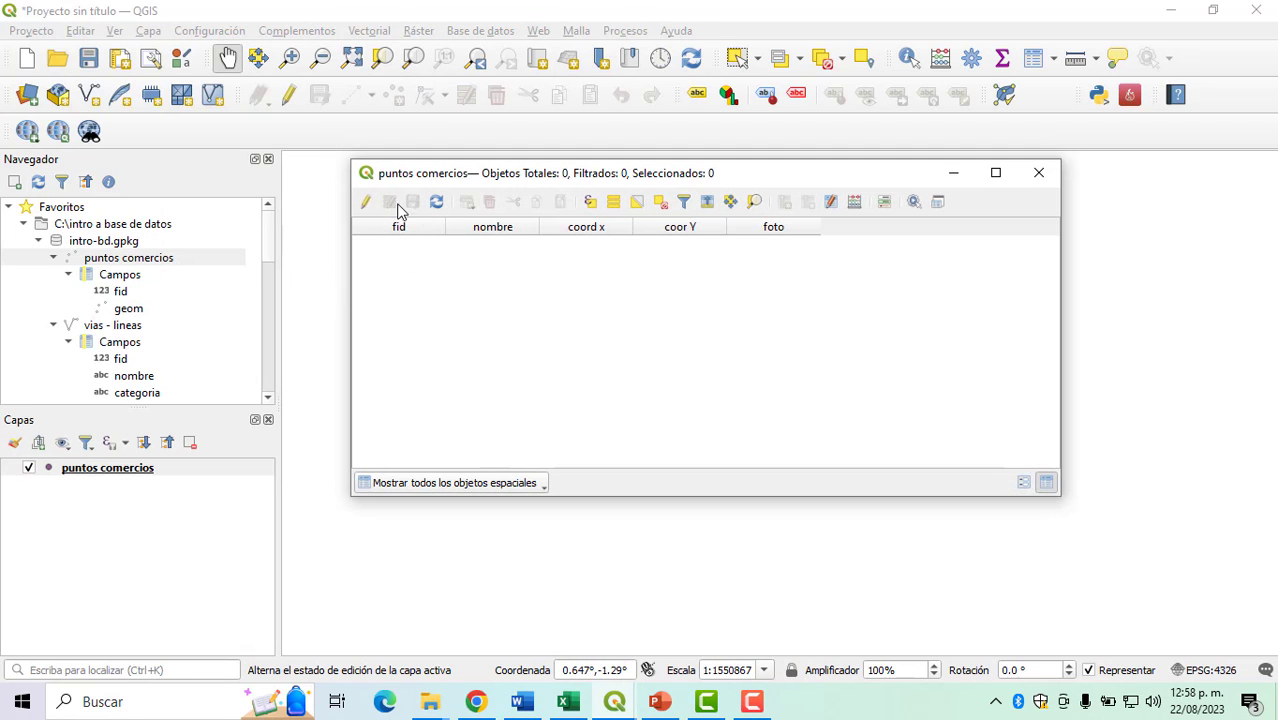
{"action": "left_click", "coordinate": [1023, 483]}
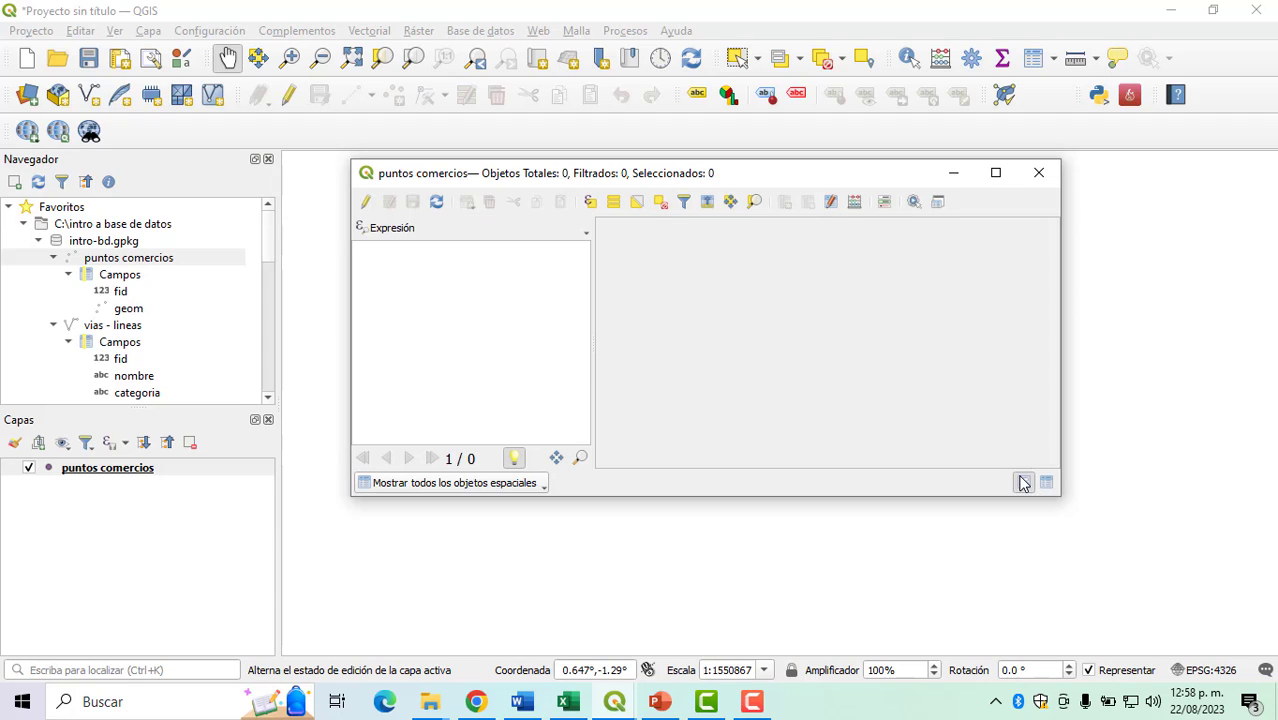
{"action": "left_click", "coordinate": [1045, 484]}
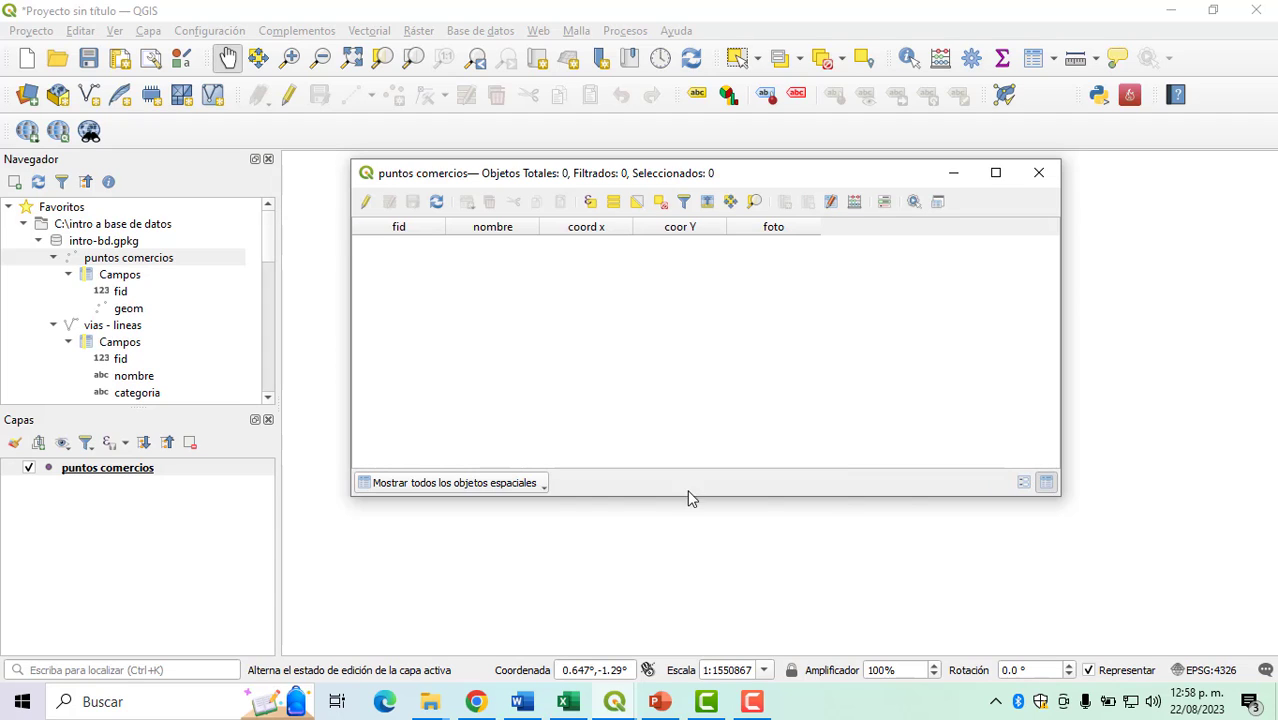
{"action": "left_click", "coordinate": [1038, 176]}
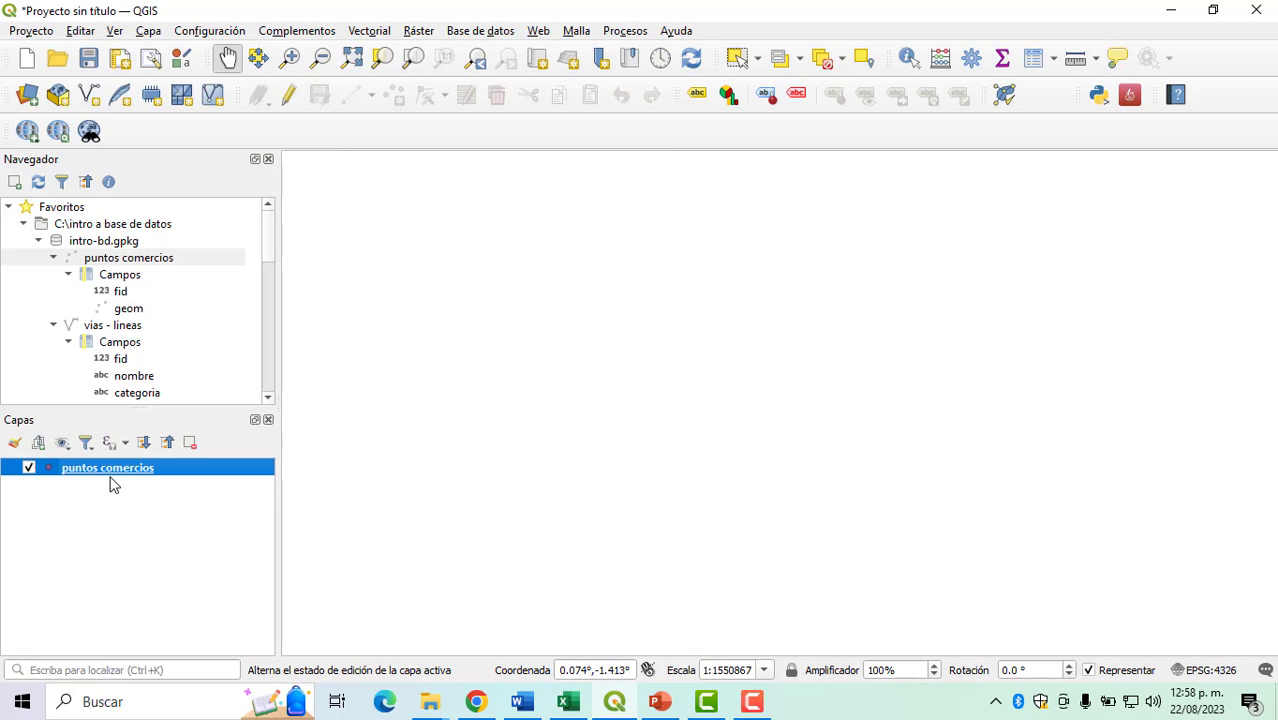
Step: Select the intro-bd.gpkg database in the browser tree
{"action": "left_click", "coordinate": [104, 246]}
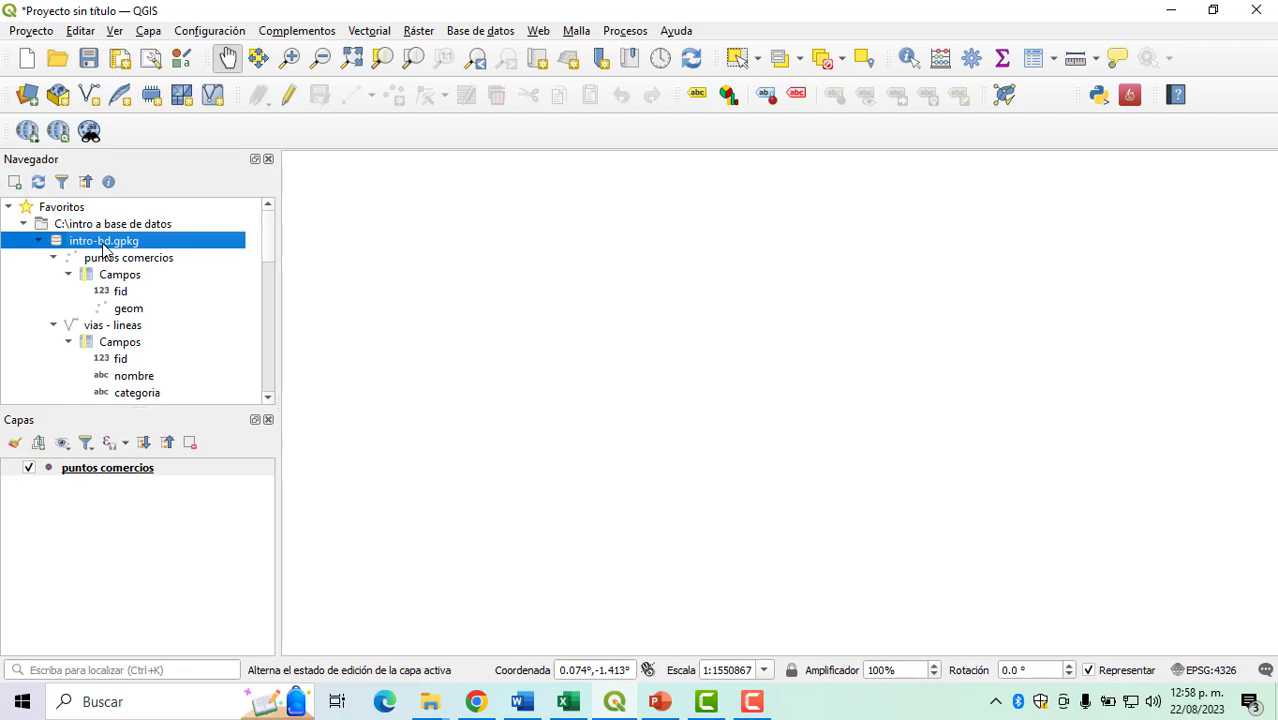